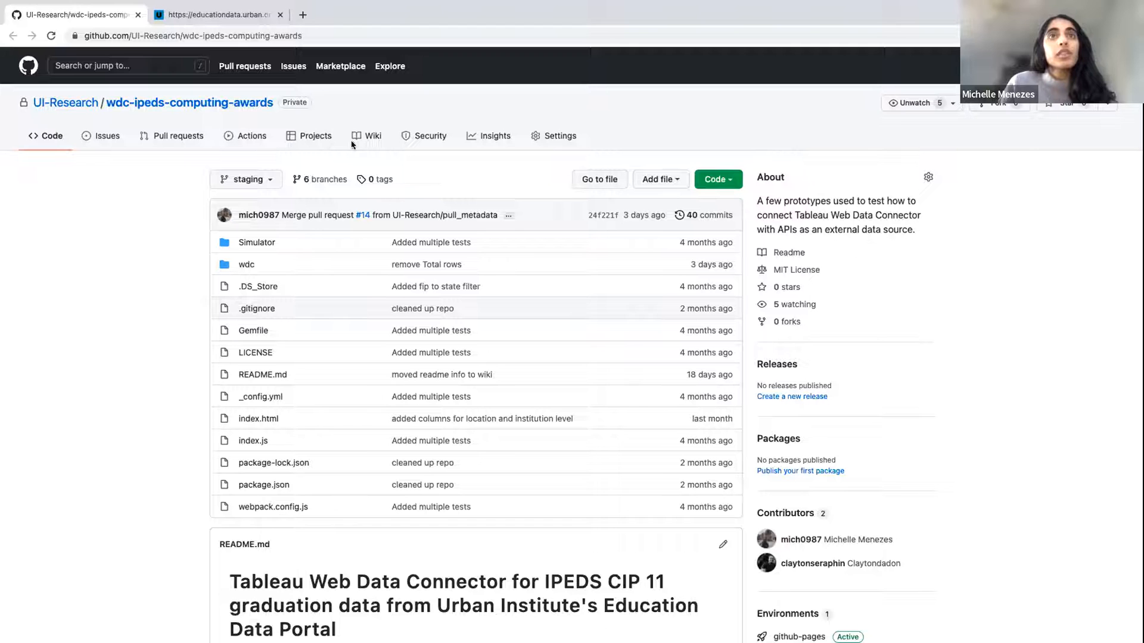
# Step: Open the repository wiki's "Information for Tableau Users: Instructions & Data" page and read through the instructions to the About The Data section
pyautogui.click(370, 136)
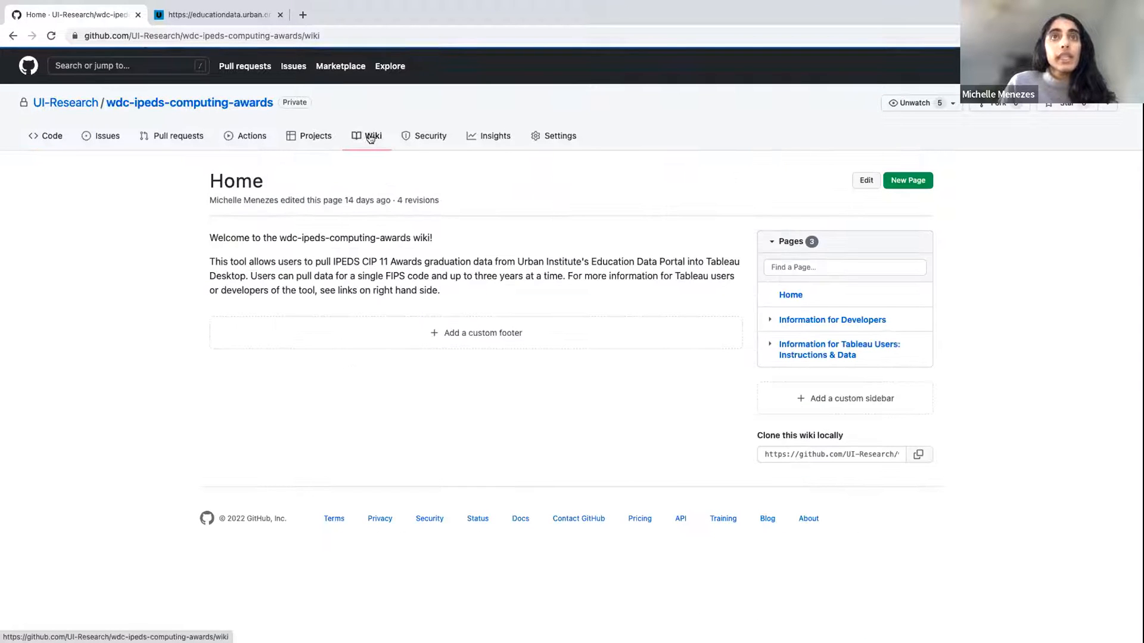
pyautogui.click(837, 344)
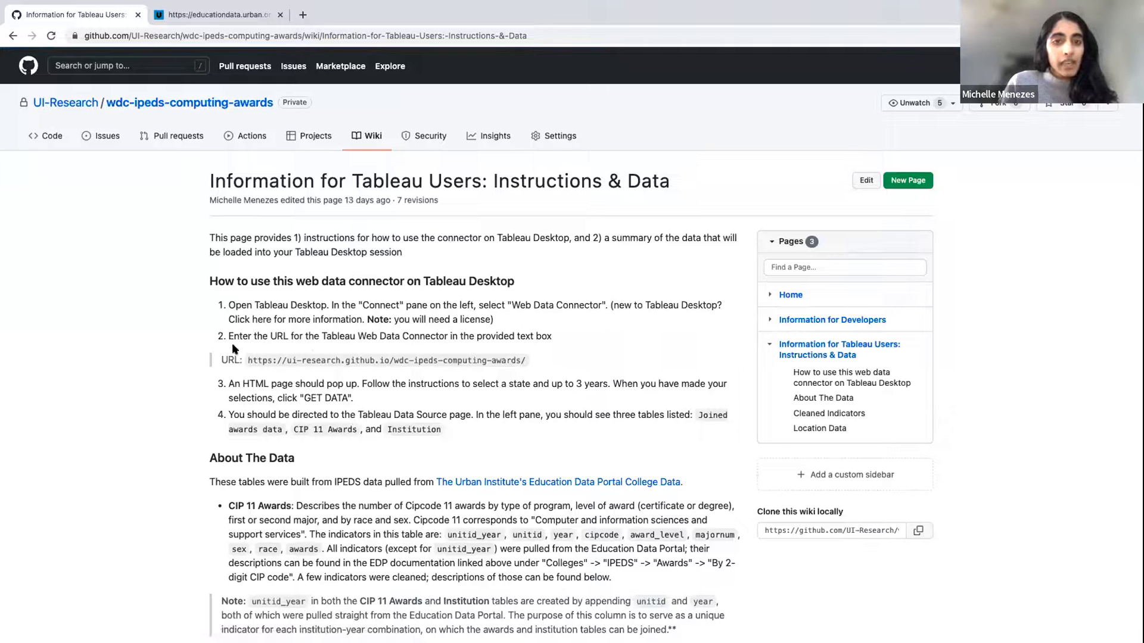
pyautogui.scroll(-1, 145, 413)
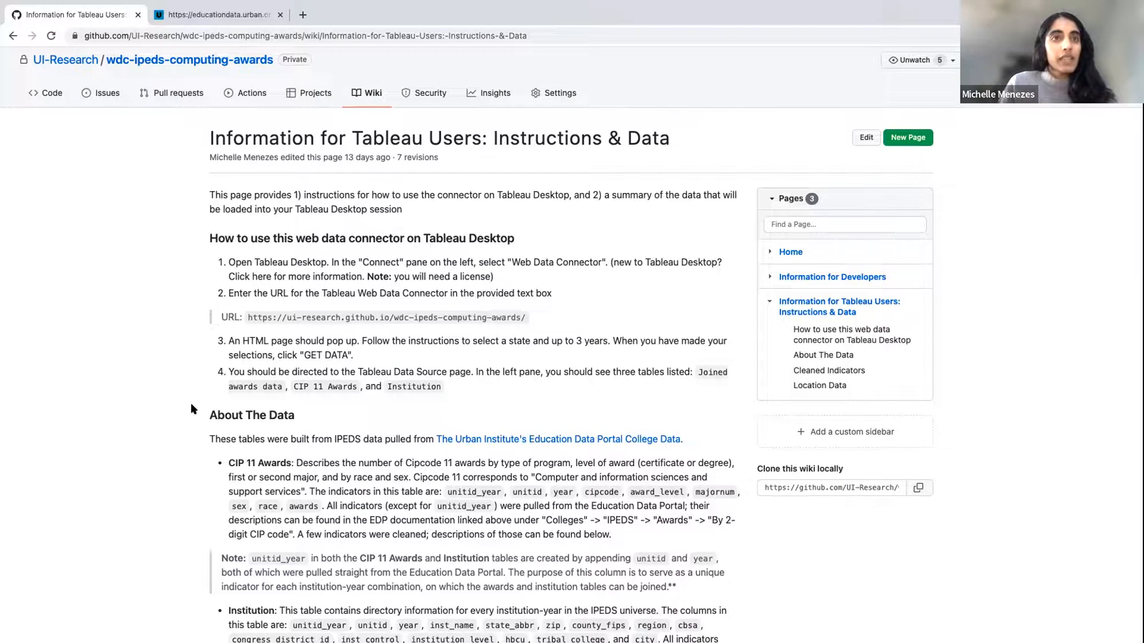
pyautogui.scroll(-2, 190, 403)
pyautogui.scroll(-3, 191, 409)
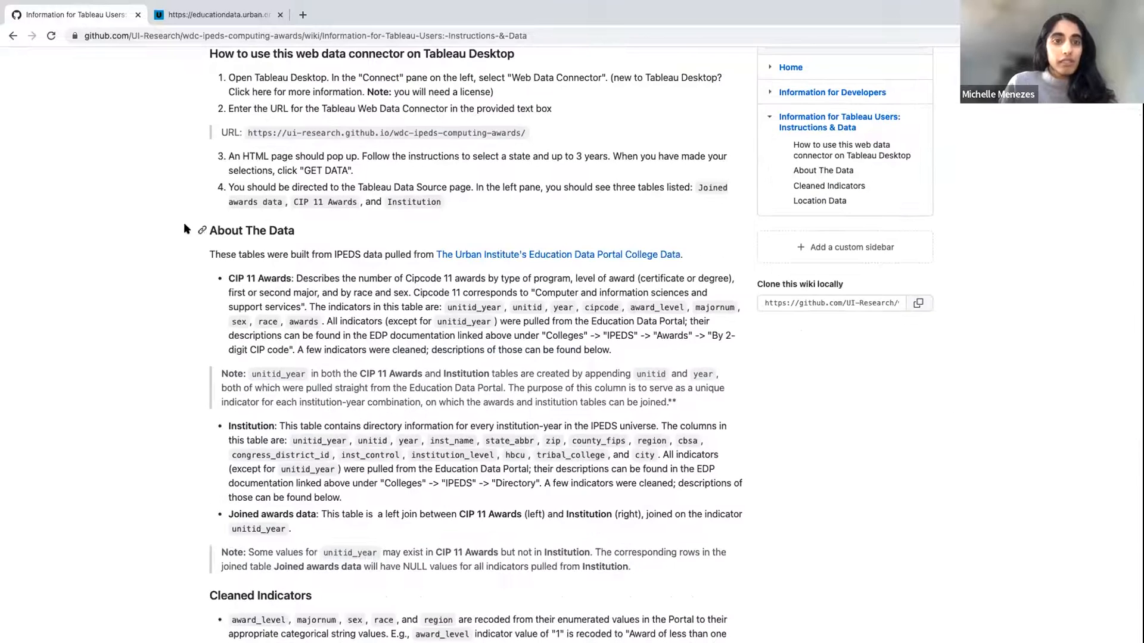
pyautogui.scroll(-2, 187, 384)
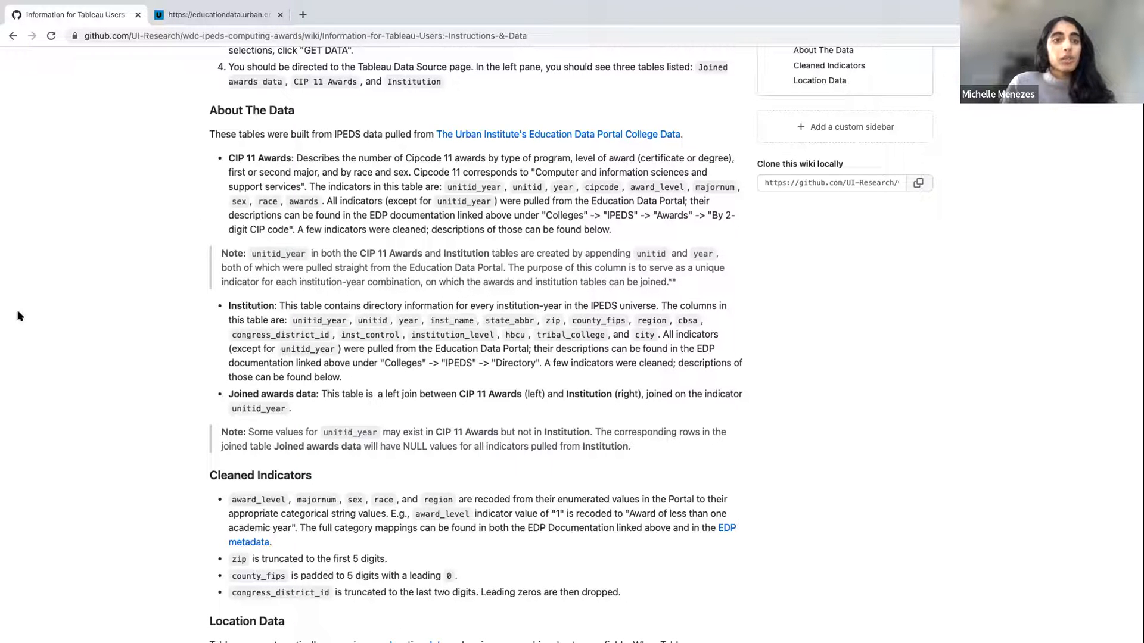
# Step: Highlight the CIP 11 Awards table description and its unitid_year indicator in the About The Data section, clearing the selection when done
pyautogui.moveTo(230, 156); pyautogui.dragTo(618, 226)
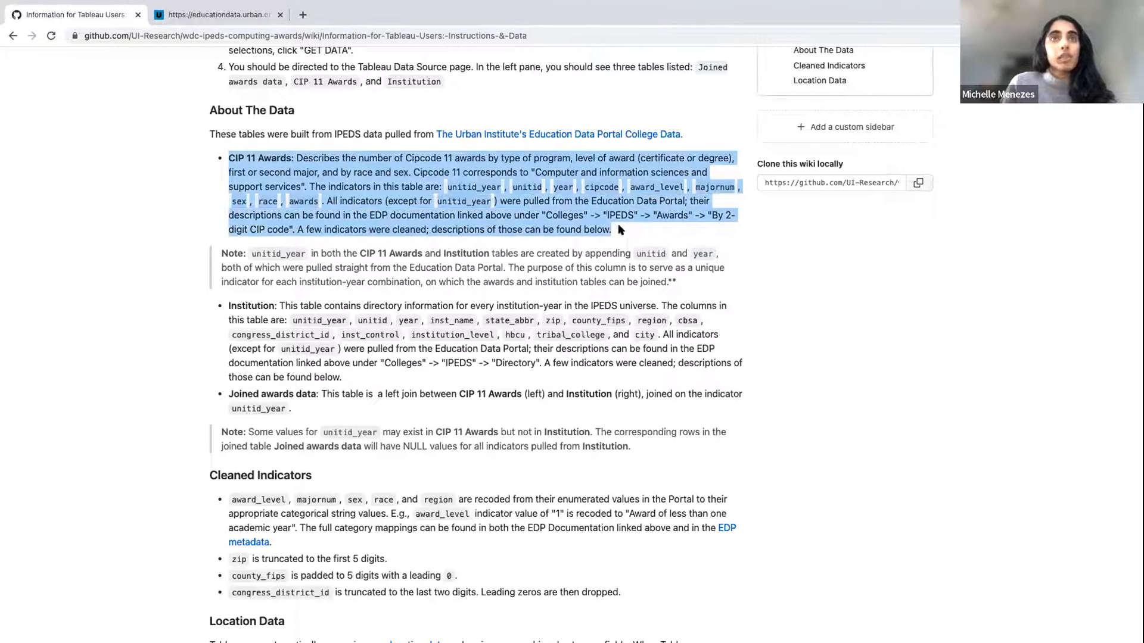
pyautogui.click(618, 225)
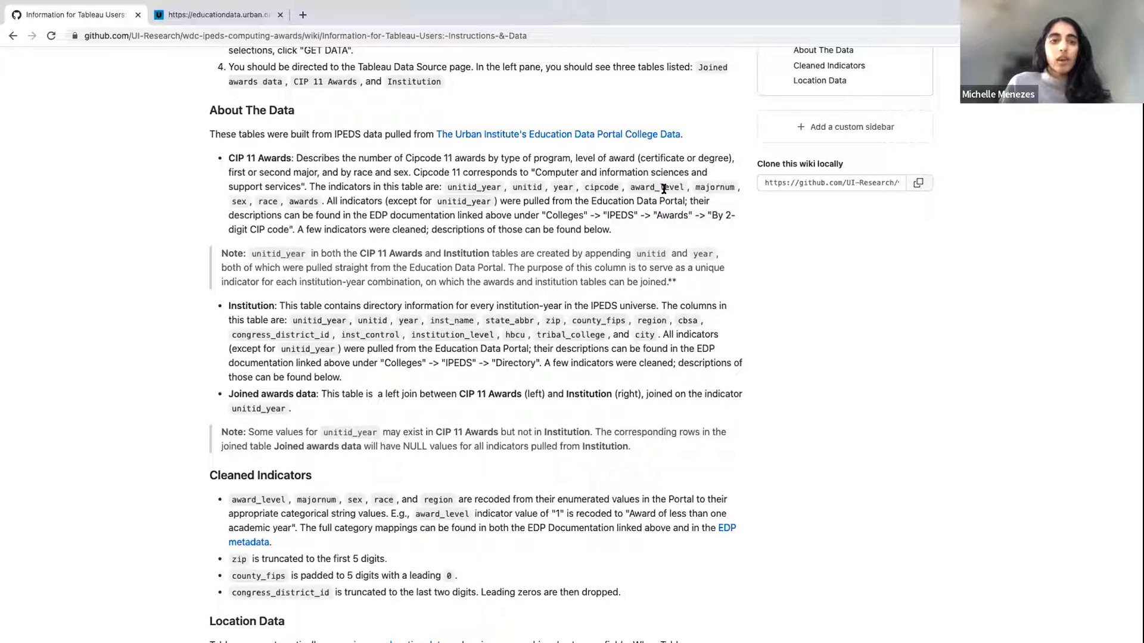
pyautogui.moveTo(446, 187); pyautogui.dragTo(499, 186)
pyautogui.click(499, 187)
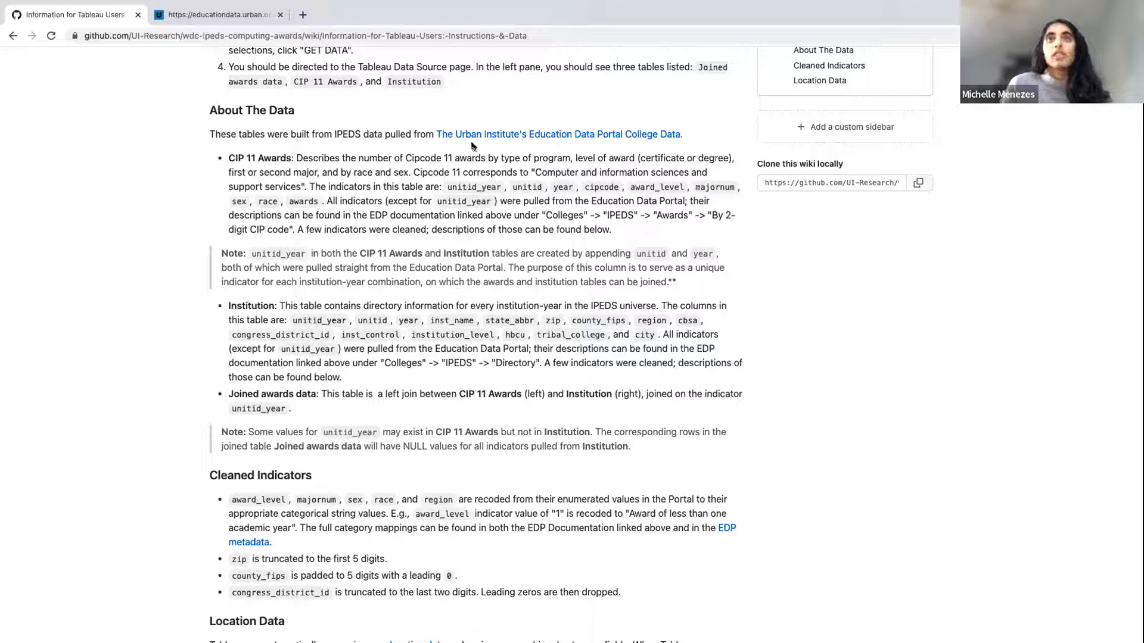
# Step: Switch to the Urban Institute's Education Data Portal college documentation and open the IPEDS Awards section by 2-digit CIP code
pyautogui.click(581, 136)
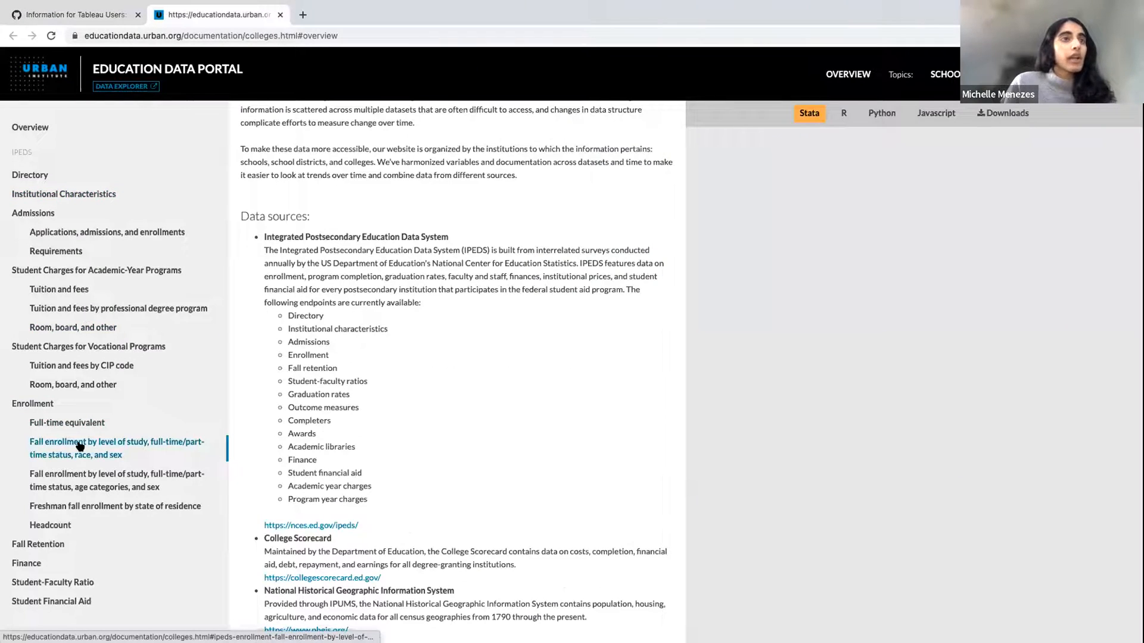
pyautogui.scroll(-2, 80, 447)
pyautogui.scroll(2, 77, 444)
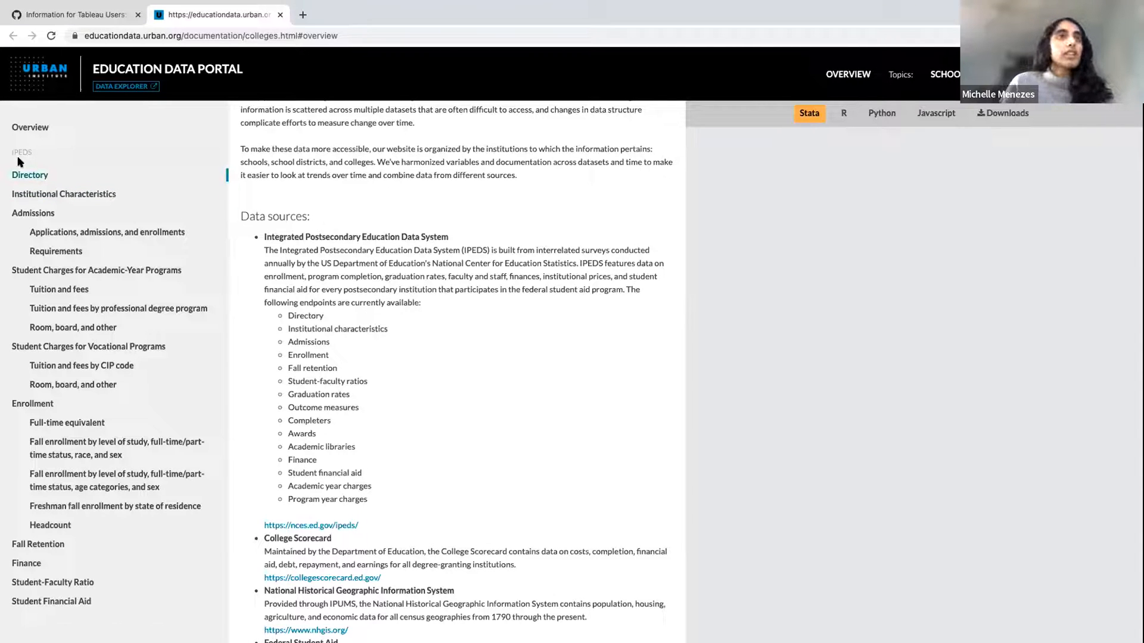
pyautogui.scroll(-7, 32, 256)
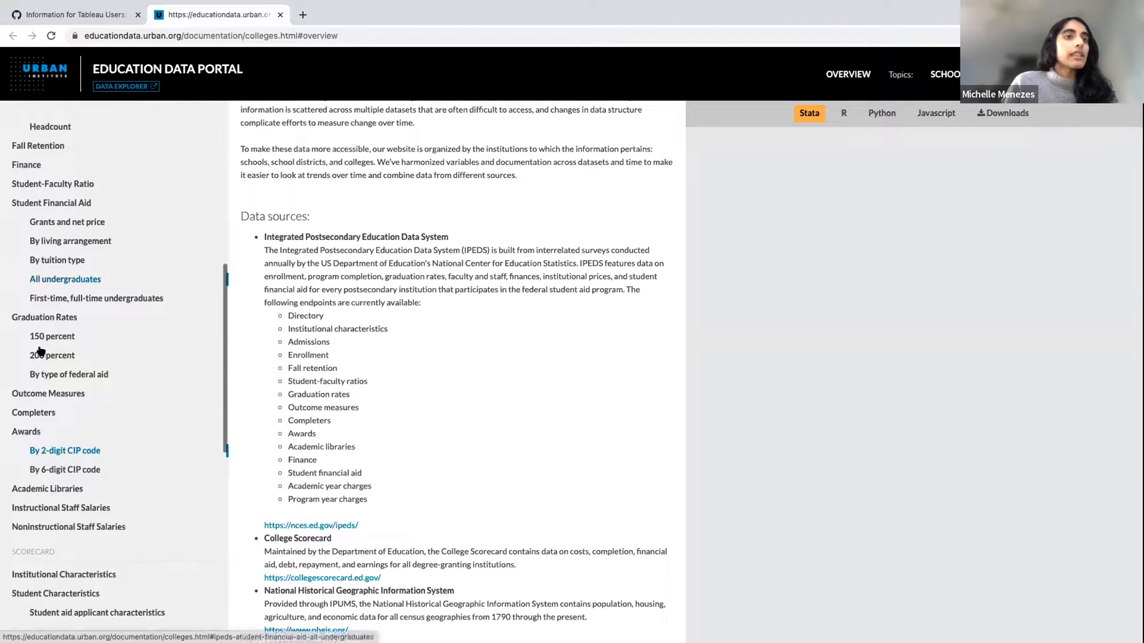
pyautogui.click(54, 454)
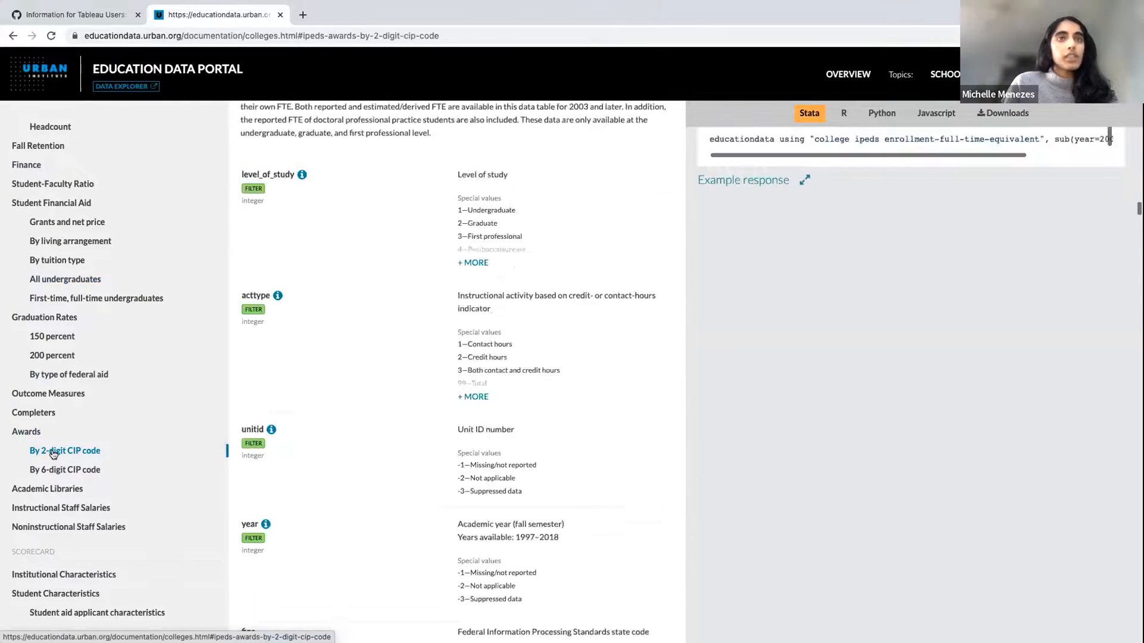
# Step: Examine the Awards endpoint's description and its variables, from award_level through unitid, year, fips, cipcode and majornum
pyautogui.scroll(-1, 369, 442)
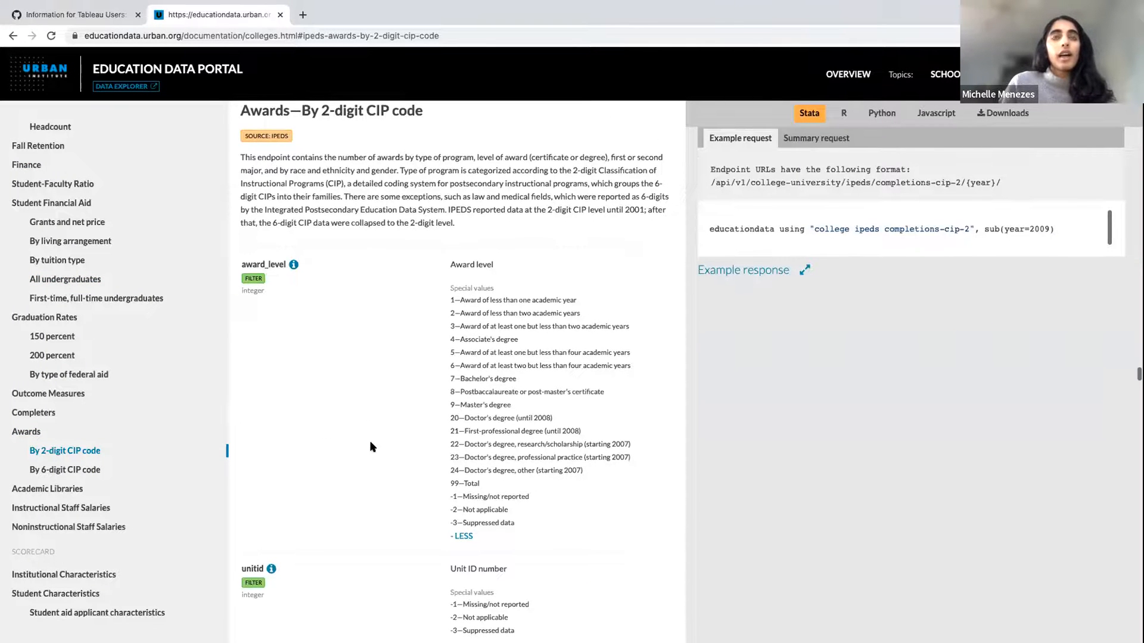
pyautogui.scroll(-1, 252, 264)
pyautogui.scroll(-8, 253, 264)
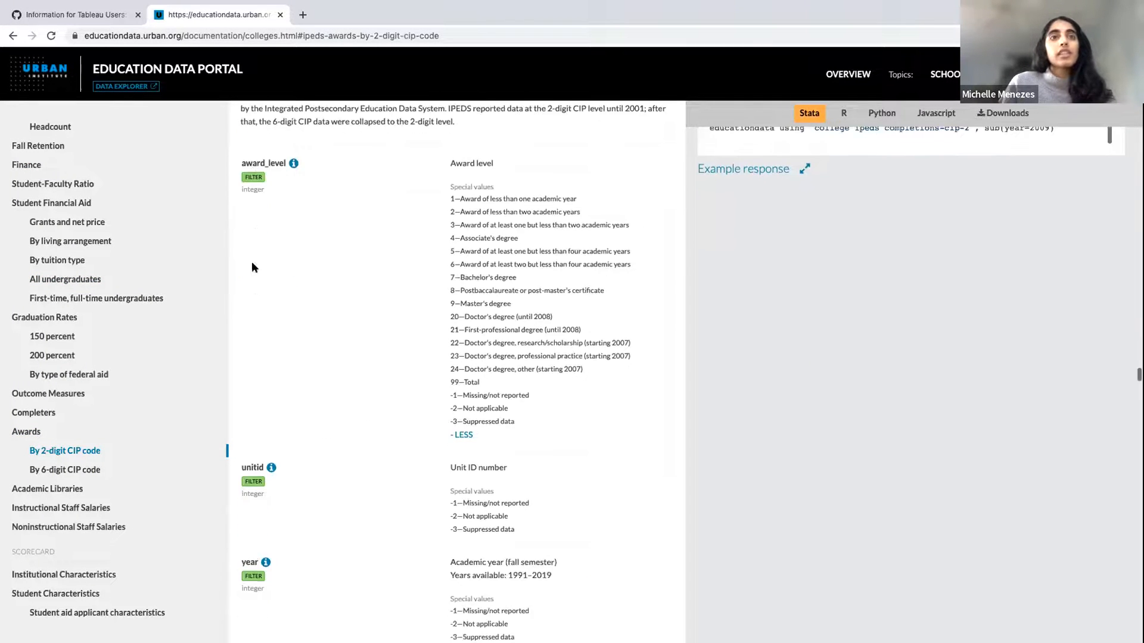
pyautogui.scroll(7, 251, 262)
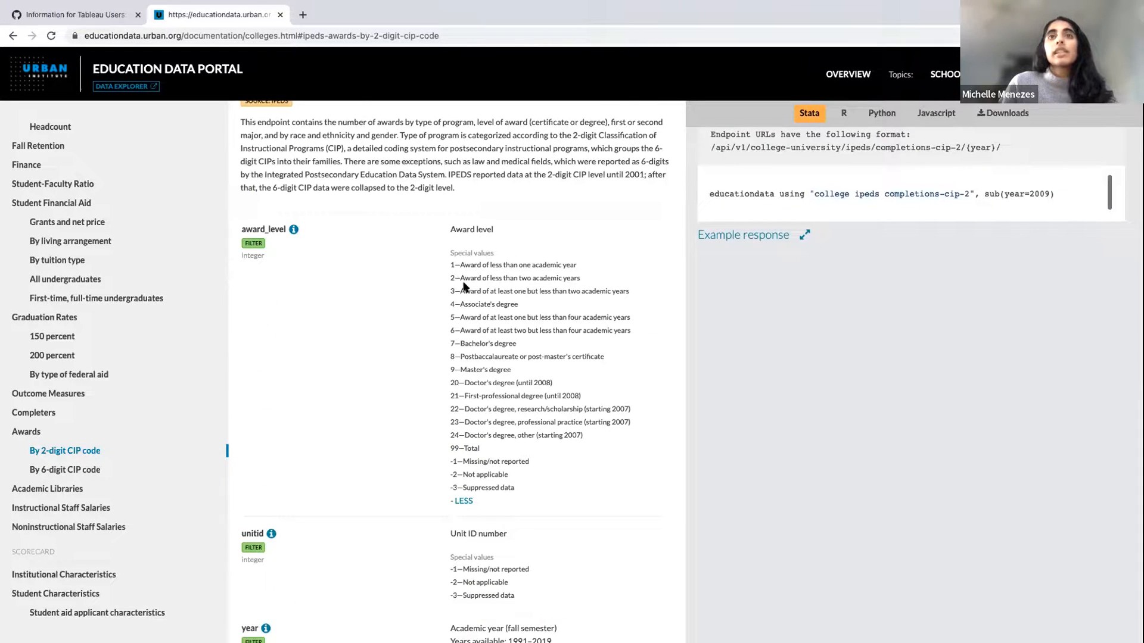
pyautogui.scroll(-2, 464, 292)
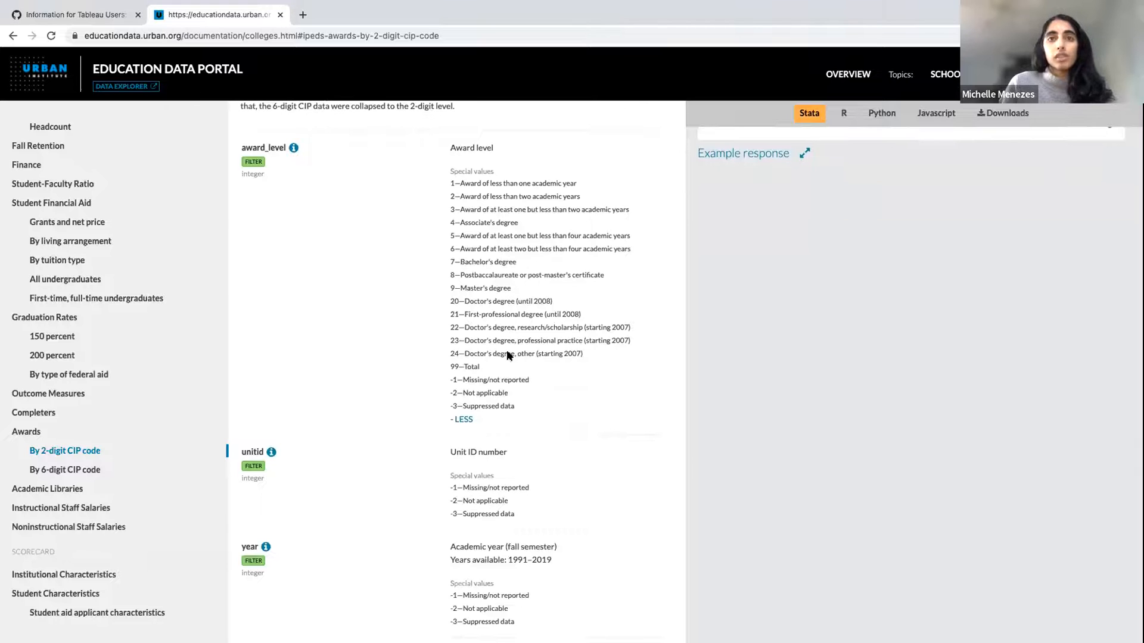
pyautogui.scroll(-6, 493, 375)
pyautogui.scroll(-1, 491, 382)
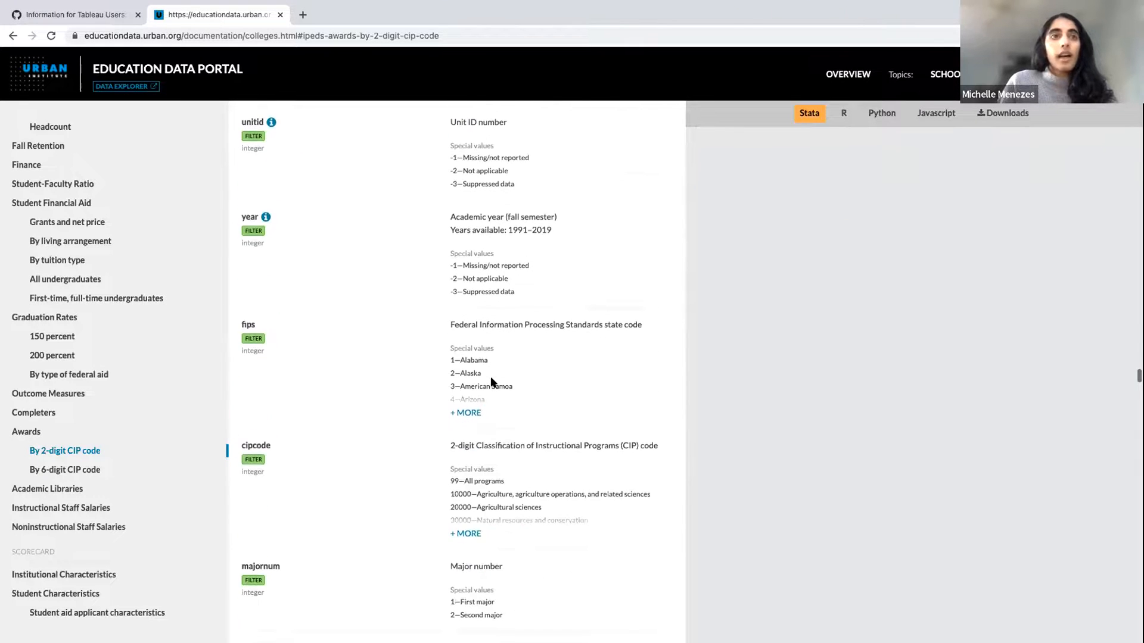
# Step: Return to the wiki page and highlight the Institution table description, clearing the selection after reading it
pyautogui.click(59, 18)
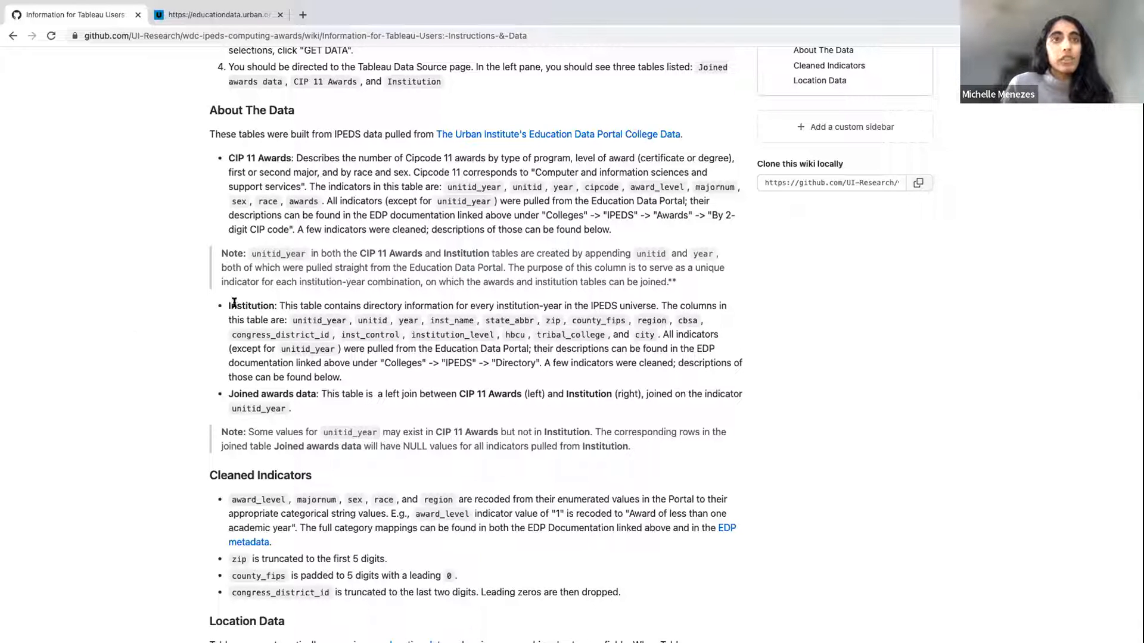
pyautogui.moveTo(228, 305); pyautogui.dragTo(359, 376)
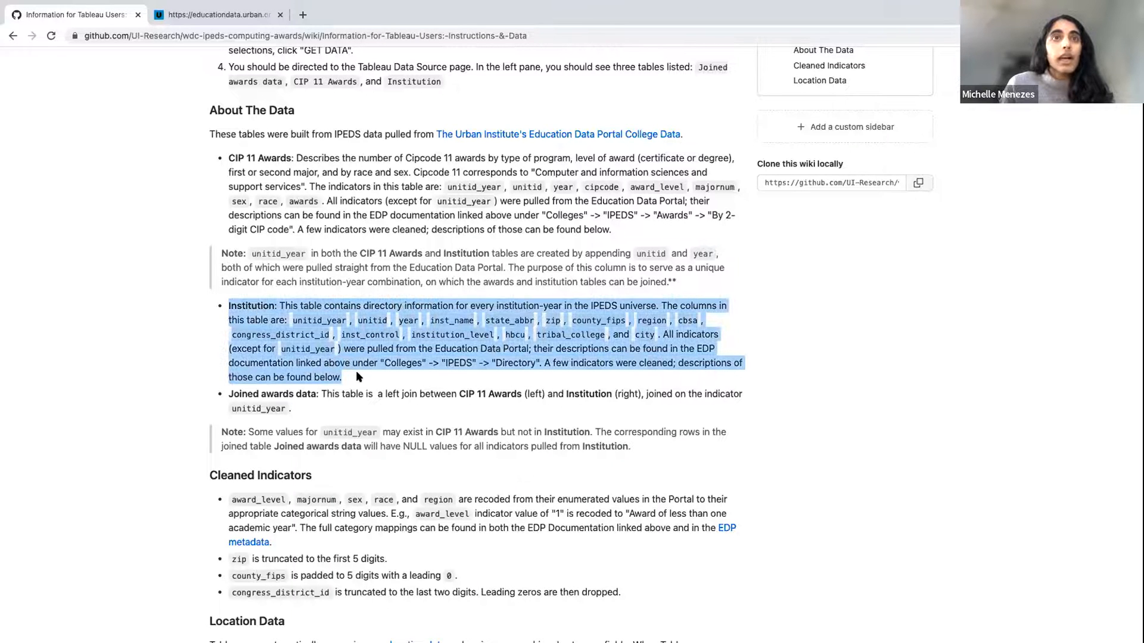
pyautogui.scroll(-1, 357, 373)
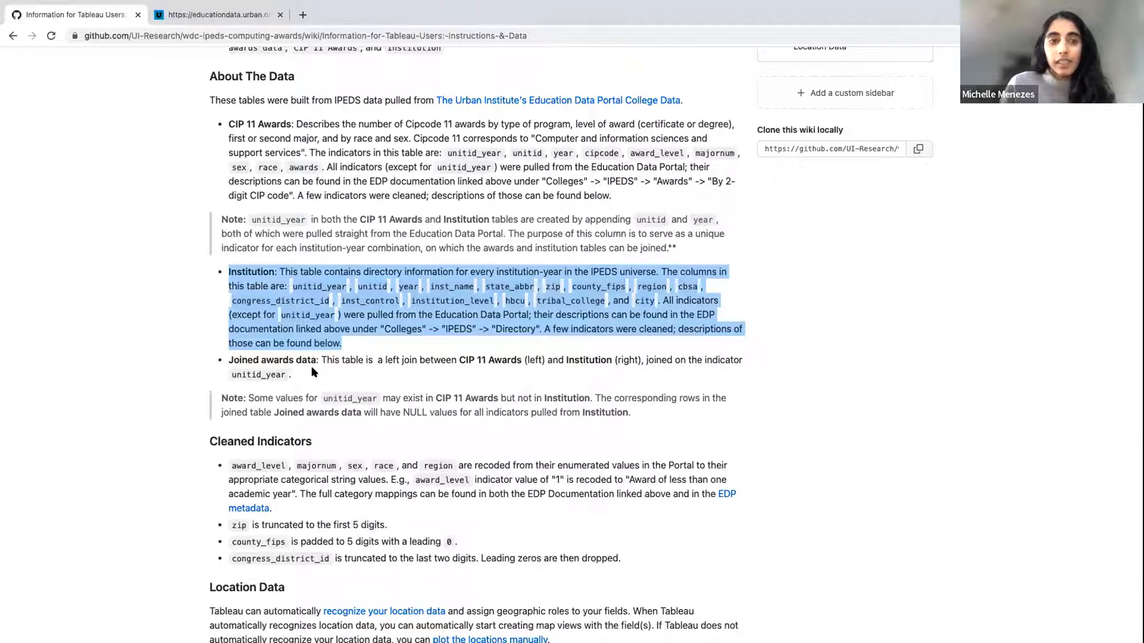
pyautogui.click(298, 297)
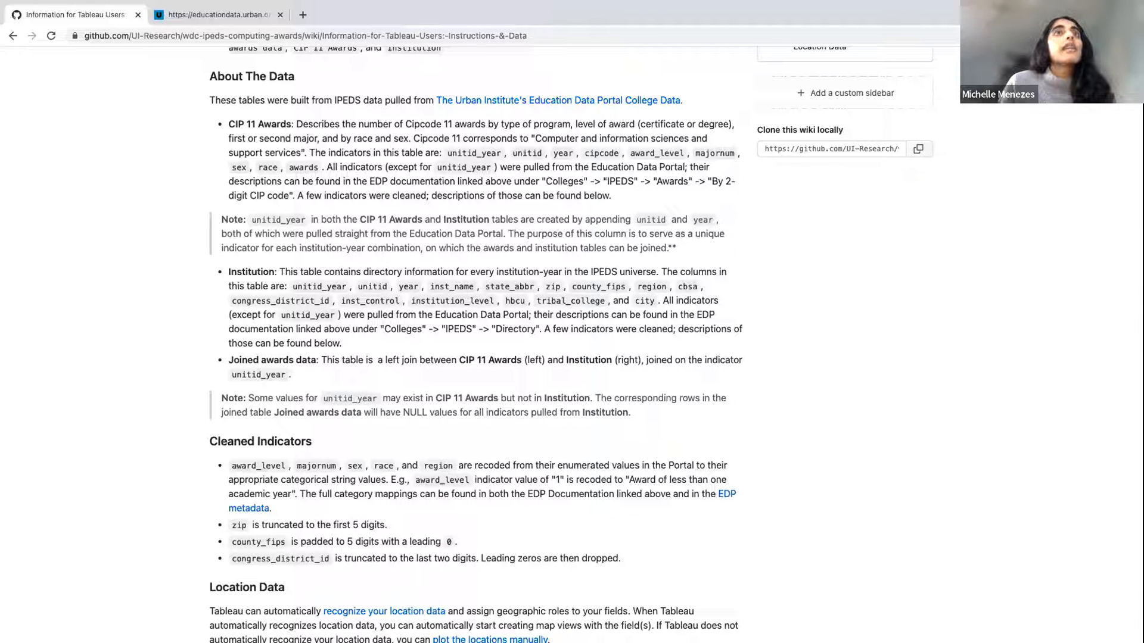
# Step: Open the IPEDS Directory section of the Education Data Portal documentation and look through its variables down to zip
pyautogui.click(192, 13)
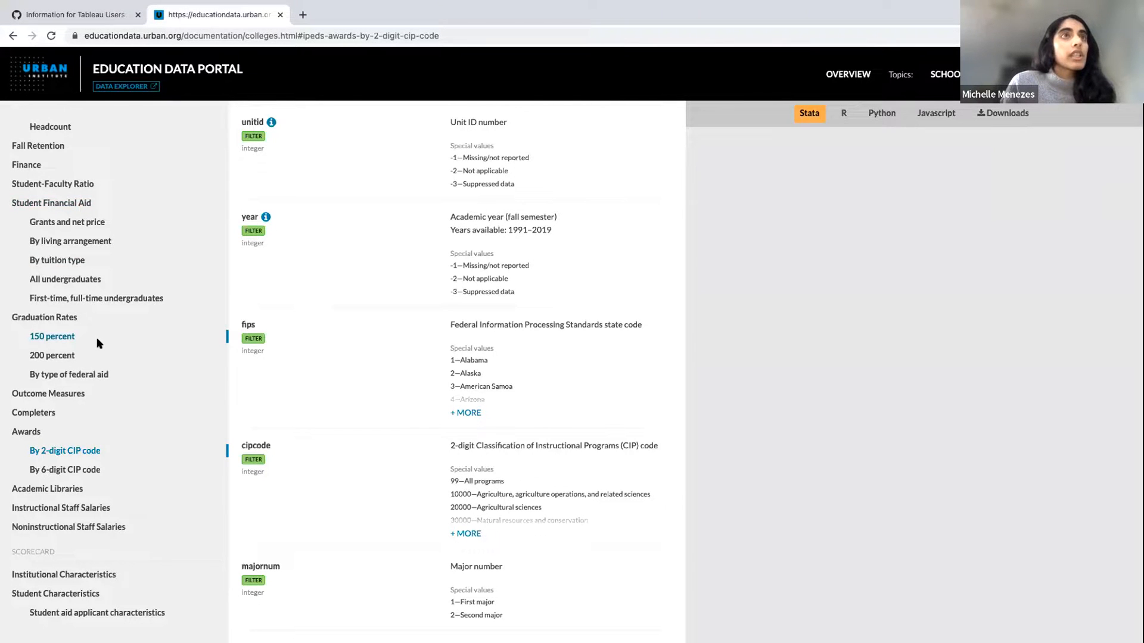
pyautogui.scroll(7, 98, 343)
pyautogui.scroll(1, 99, 345)
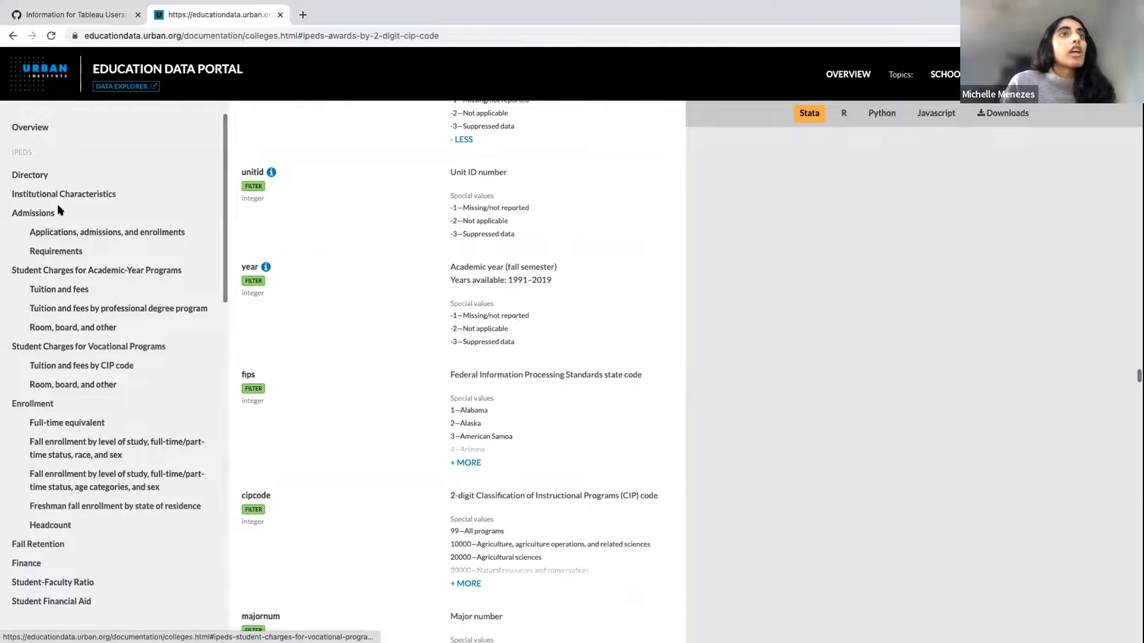
pyautogui.click(33, 177)
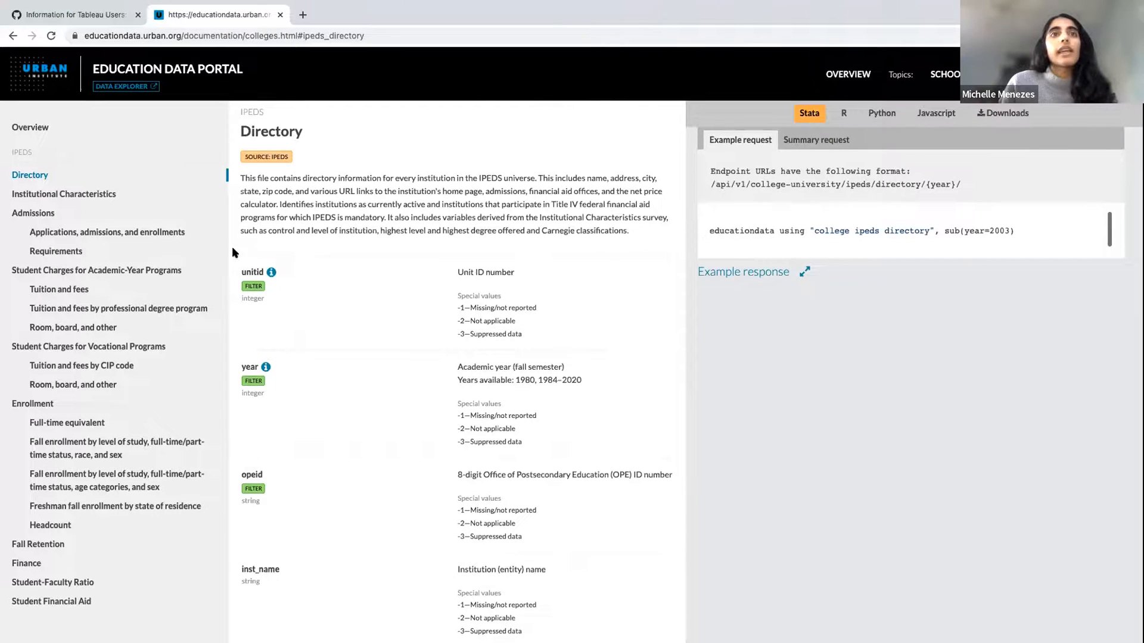
pyautogui.scroll(-2, 276, 349)
pyautogui.scroll(-6, 276, 349)
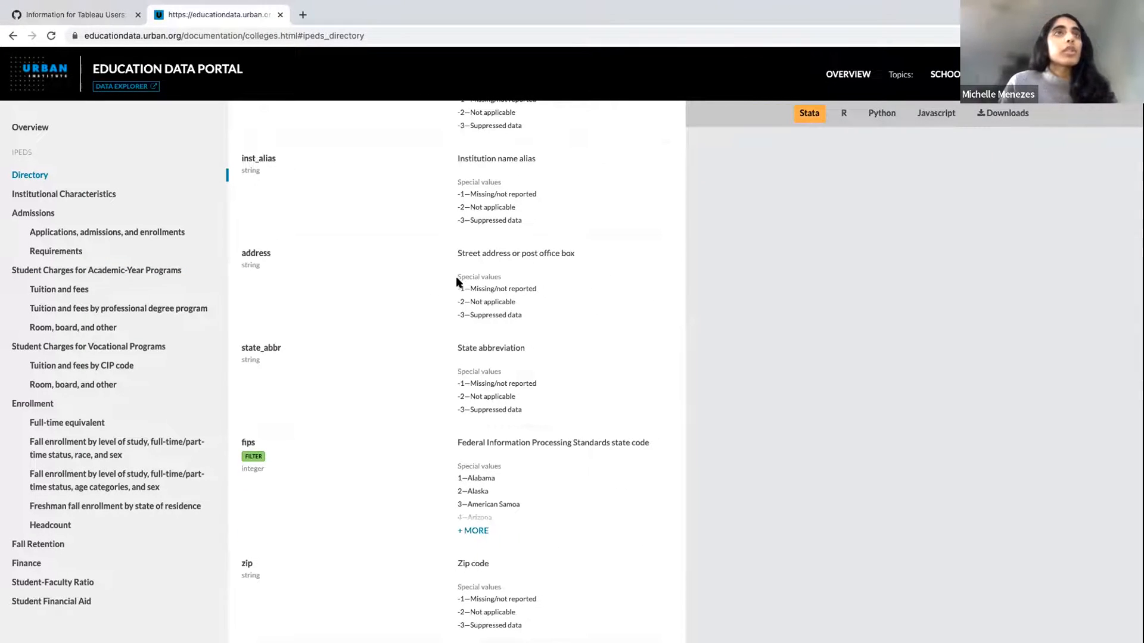
# Step: Review the wiki's Cleaned Indicators section and reopen the Education Data Portal documentation for Awards by 2-digit CIP code
pyautogui.click(66, 15)
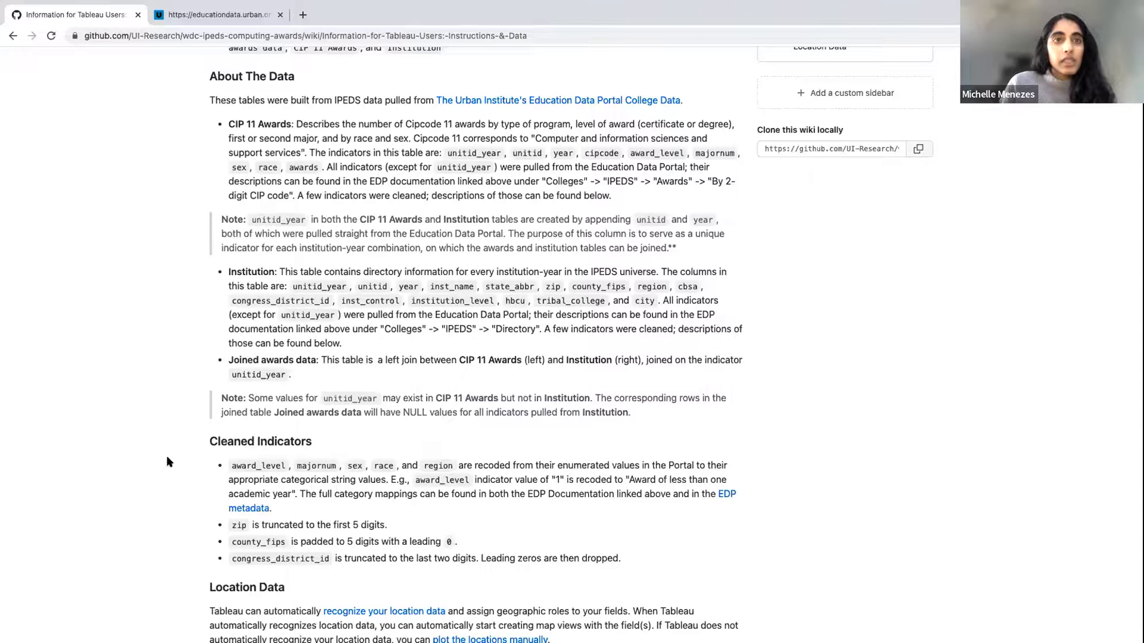
pyautogui.scroll(-5, 167, 461)
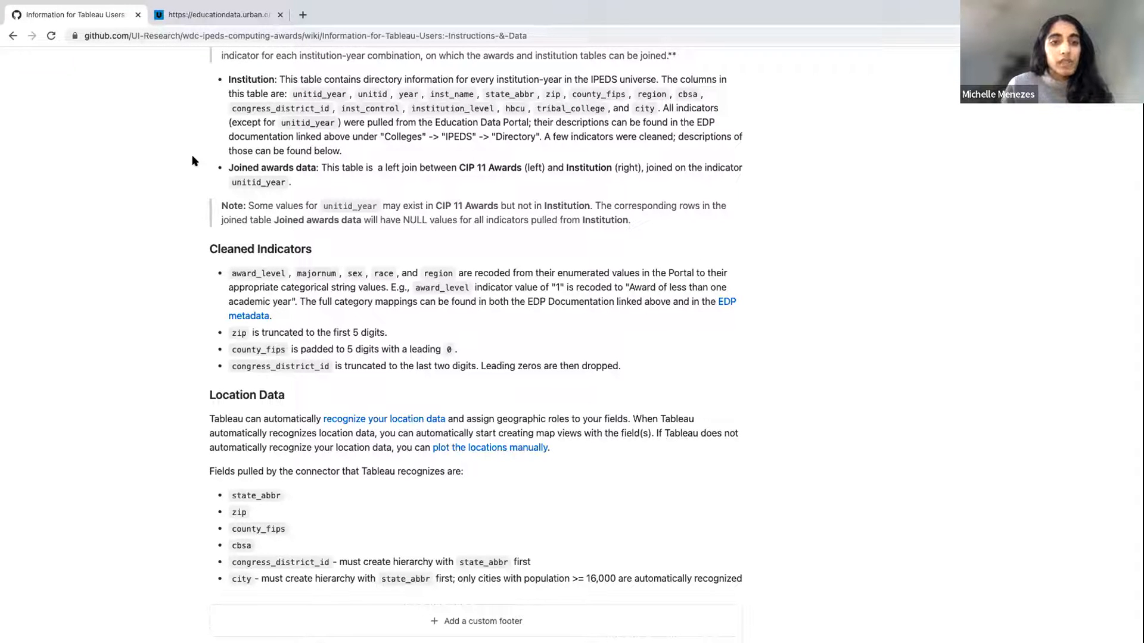
pyautogui.click(212, 18)
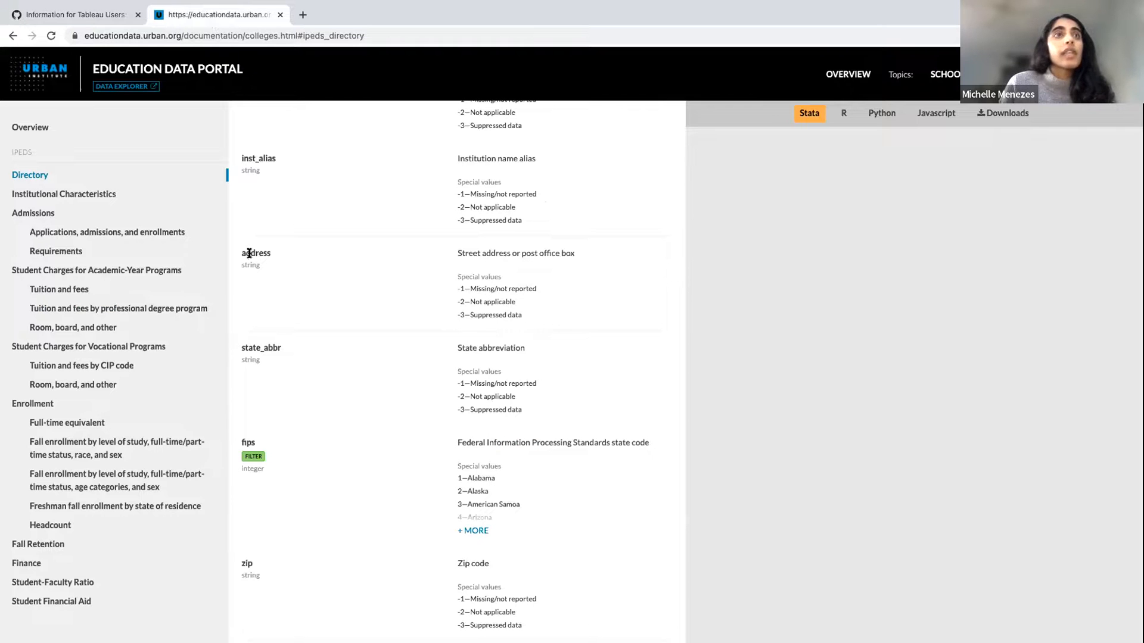
pyautogui.scroll(-6, 77, 408)
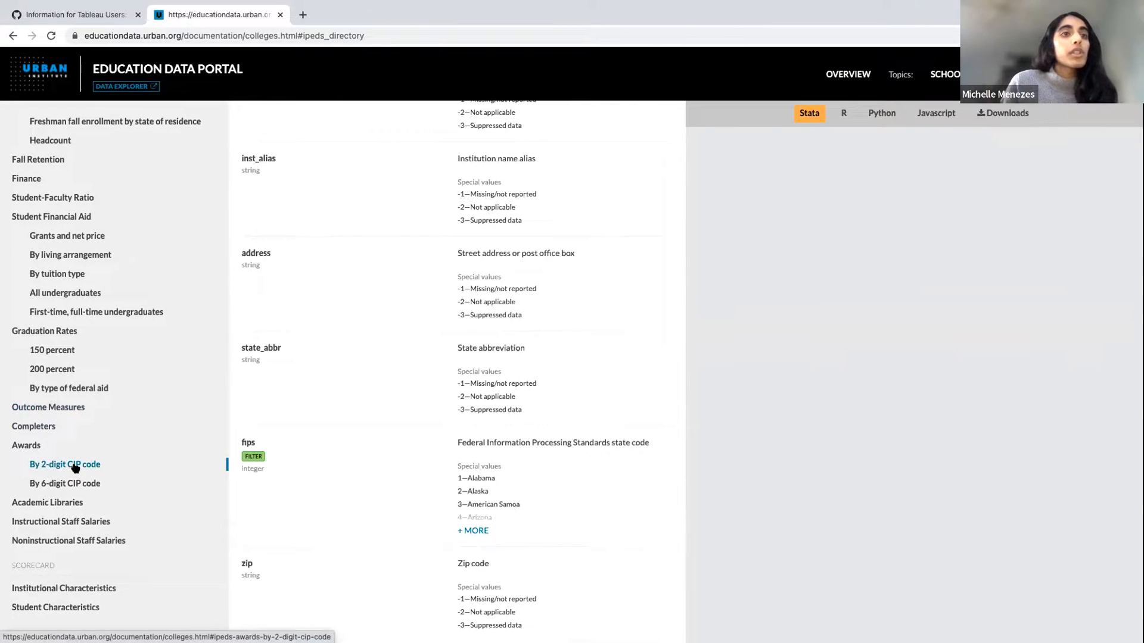
pyautogui.click(75, 468)
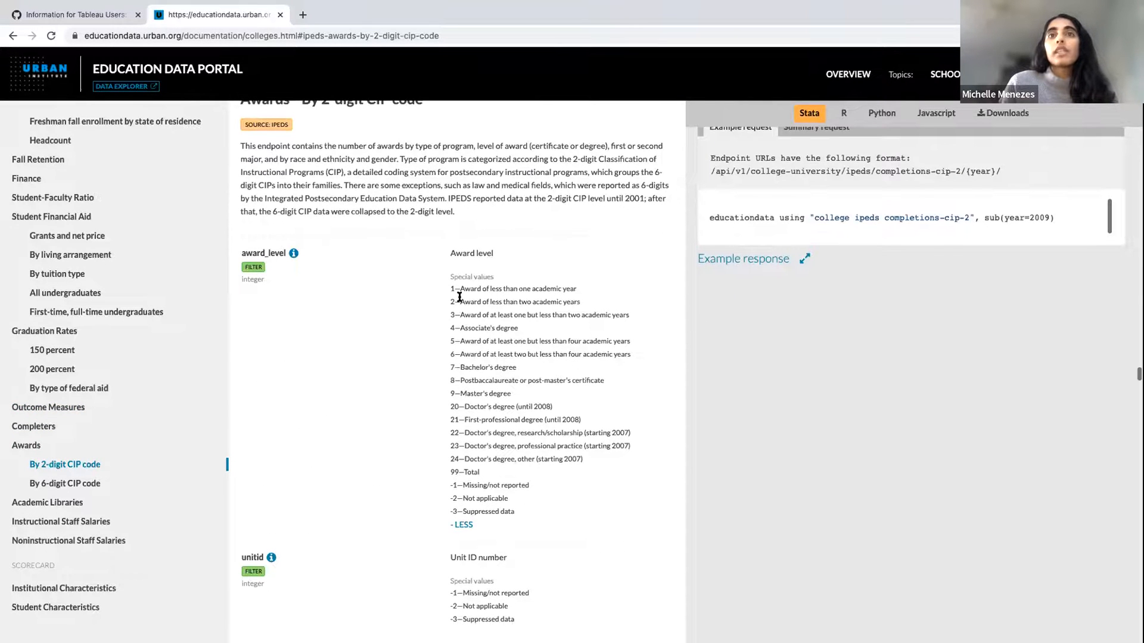
# Step: Highlight the award_level labels "Award of less than one academic year" and "Award of less than two academic years" as recoding examples
pyautogui.scroll(-1, 451, 358)
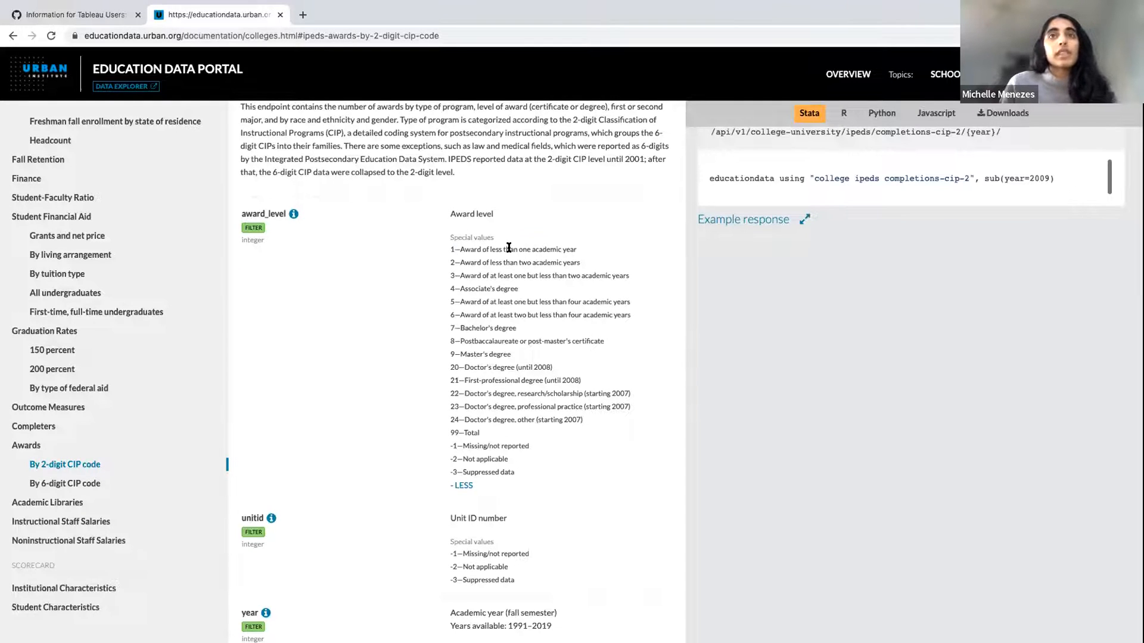
pyautogui.moveTo(460, 249); pyautogui.dragTo(581, 248)
pyautogui.click(457, 261)
pyautogui.moveTo(458, 262); pyautogui.dragTo(567, 263)
pyautogui.click(568, 264)
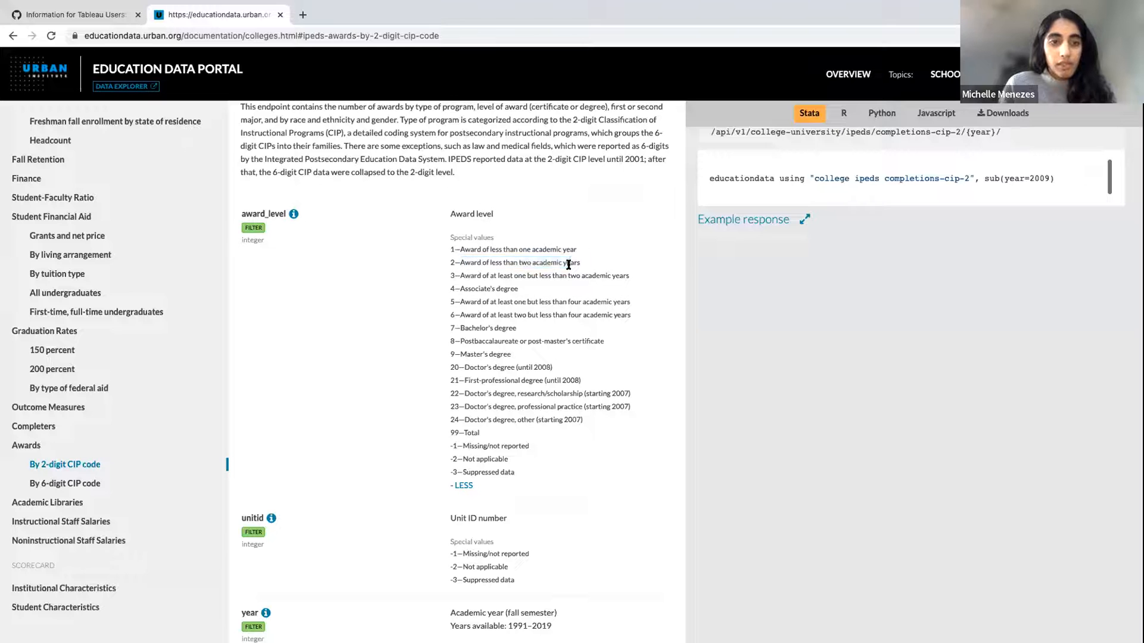
# Step: Return to the wiki page and read the Cleaned Indicators and Location Data sections to the end
pyautogui.click(80, 18)
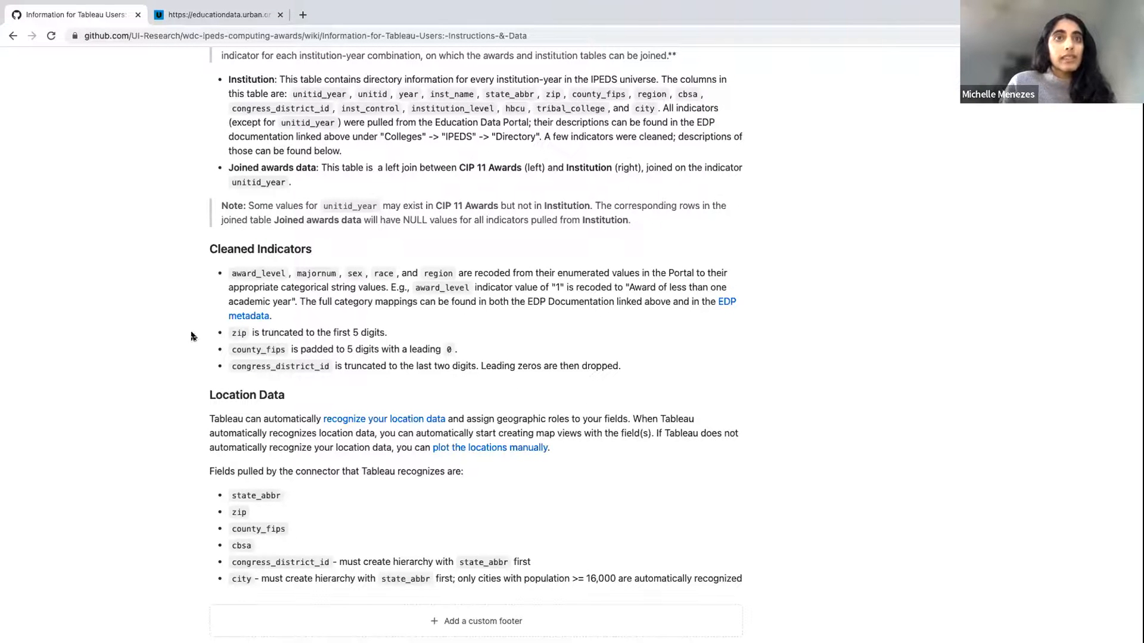
pyautogui.scroll(-3, 197, 345)
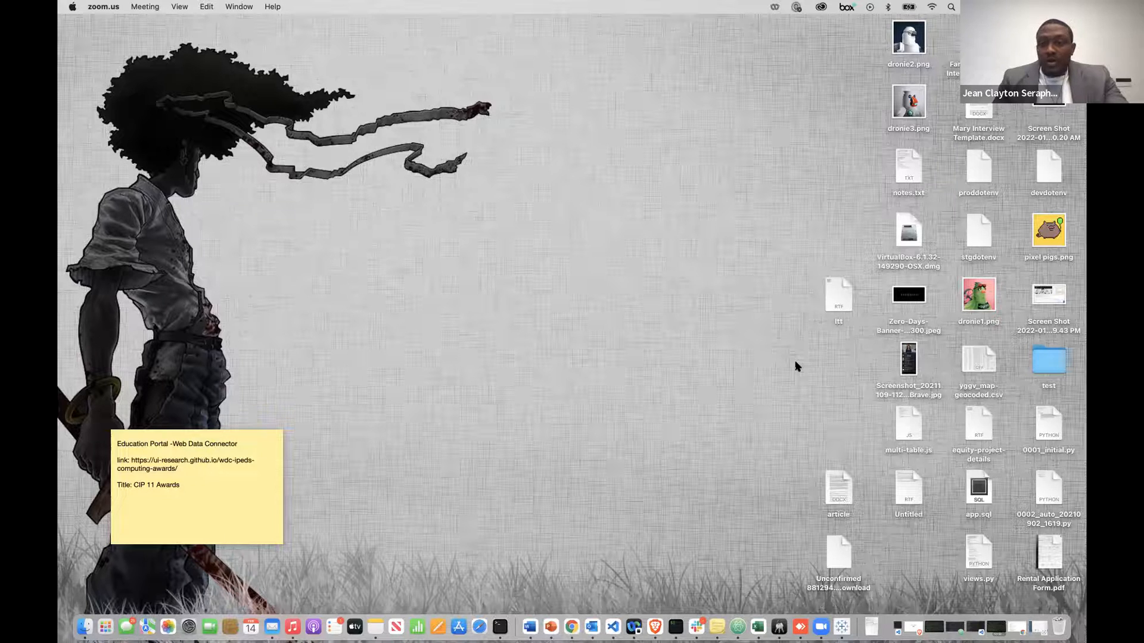
# Step: Bring up the Tableau Desktop start page with its data connection options
pyautogui.click(1035, 630)
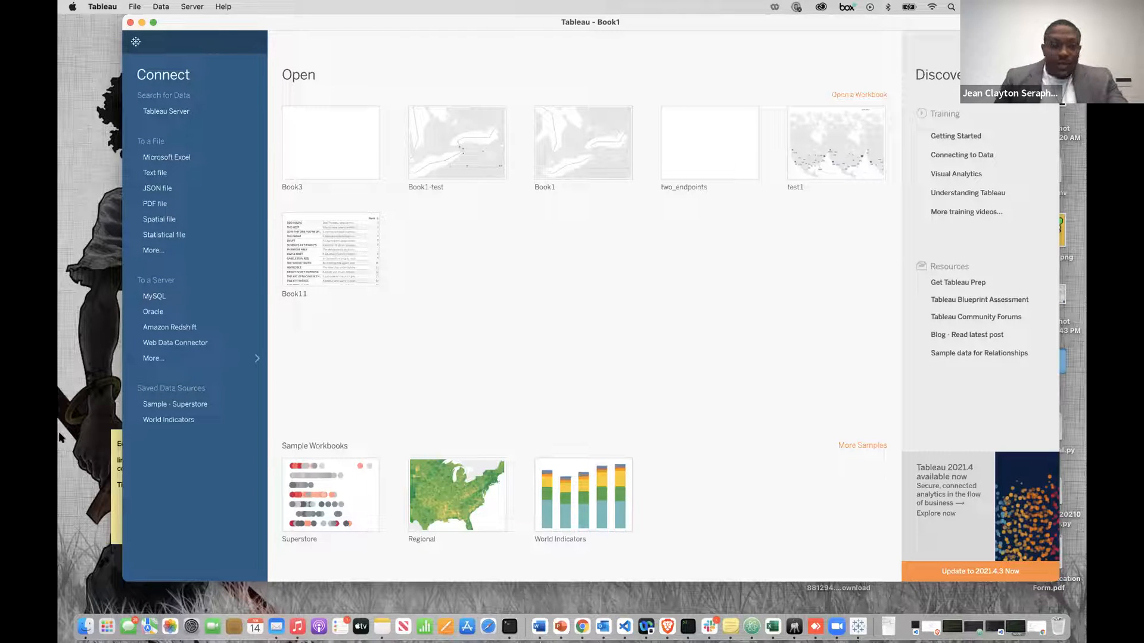
# Step: Bring up the Stickies note with the connector link, preview the linked page, and return to Tableau
pyautogui.click(118, 488)
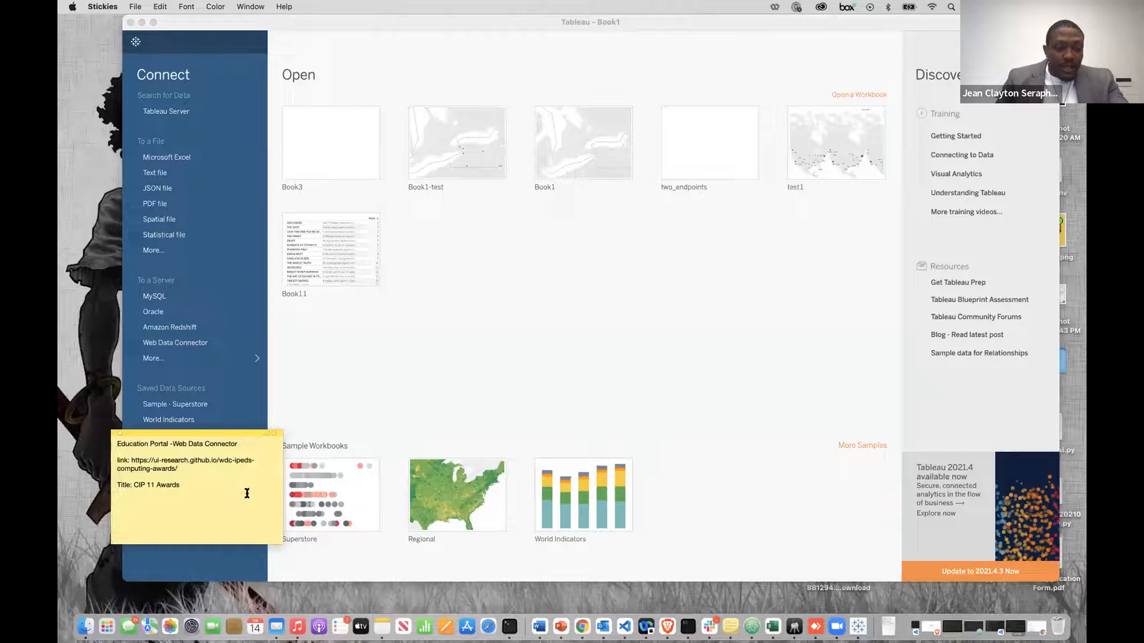
pyautogui.click(177, 462)
pyautogui.click(182, 483)
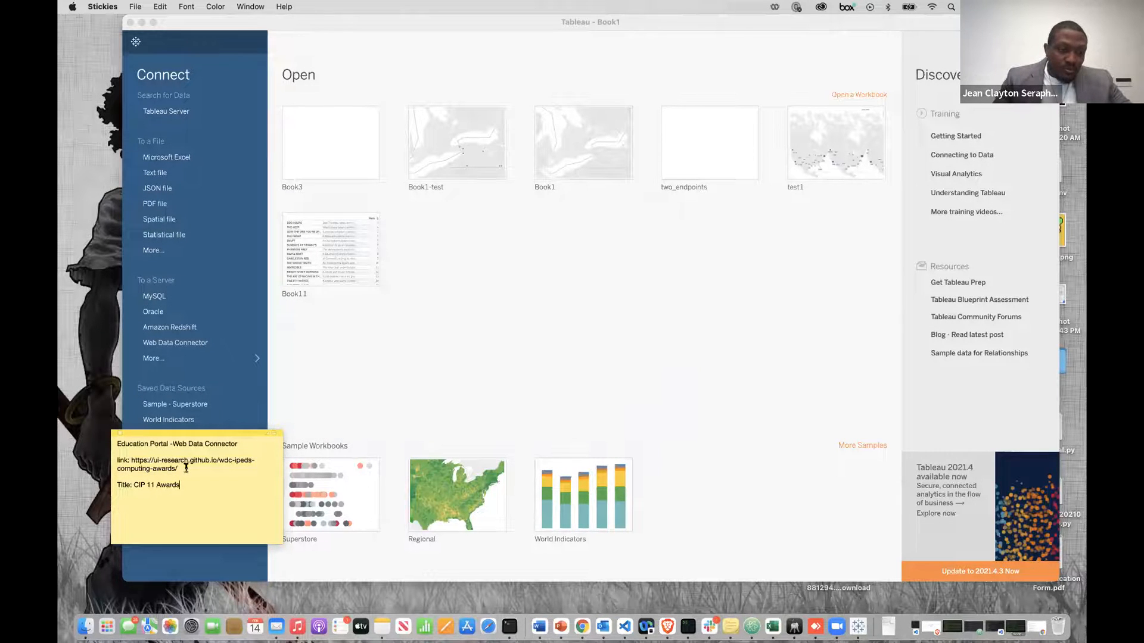
pyautogui.click(133, 458)
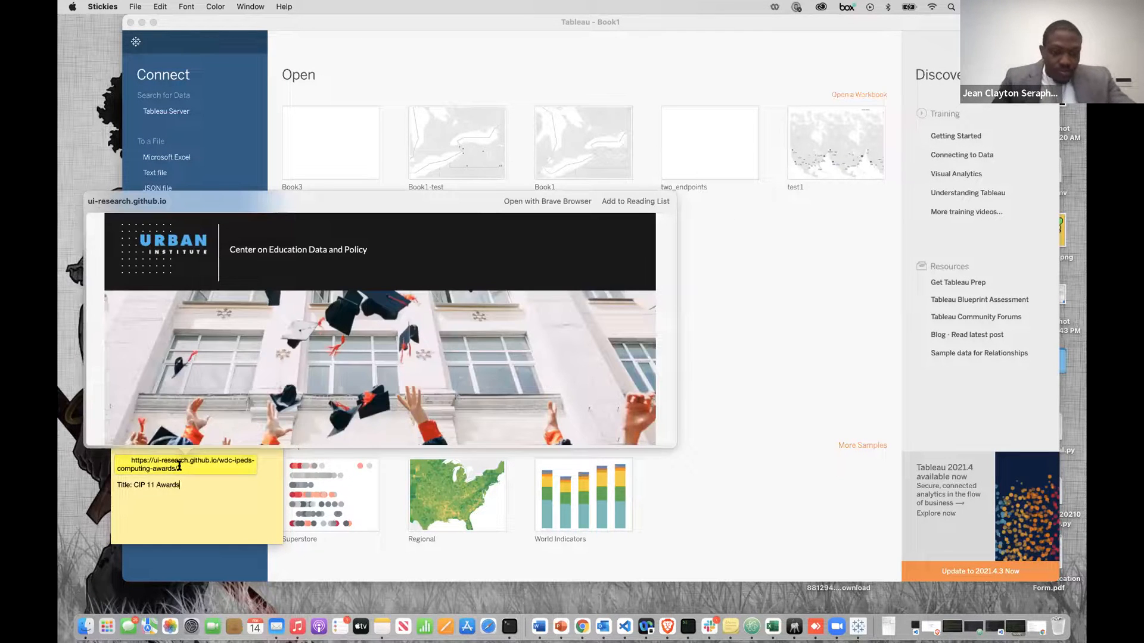
pyautogui.click(179, 466)
pyautogui.click(539, 304)
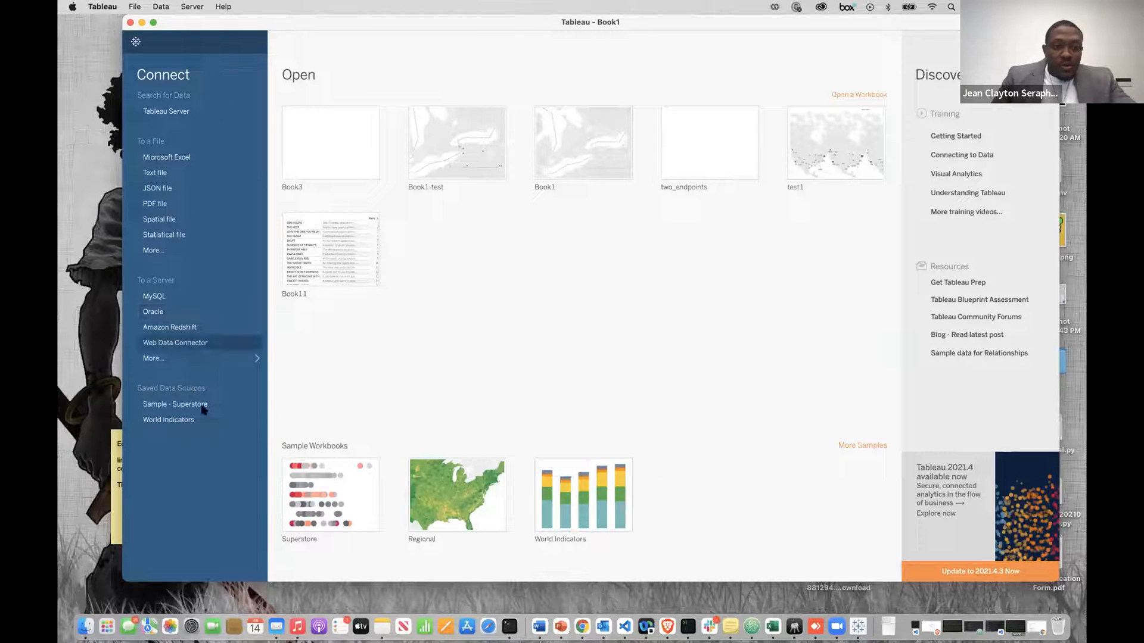
# Step: Start a Web Data Connector connection and try to paste the connector URL
pyautogui.click(186, 343)
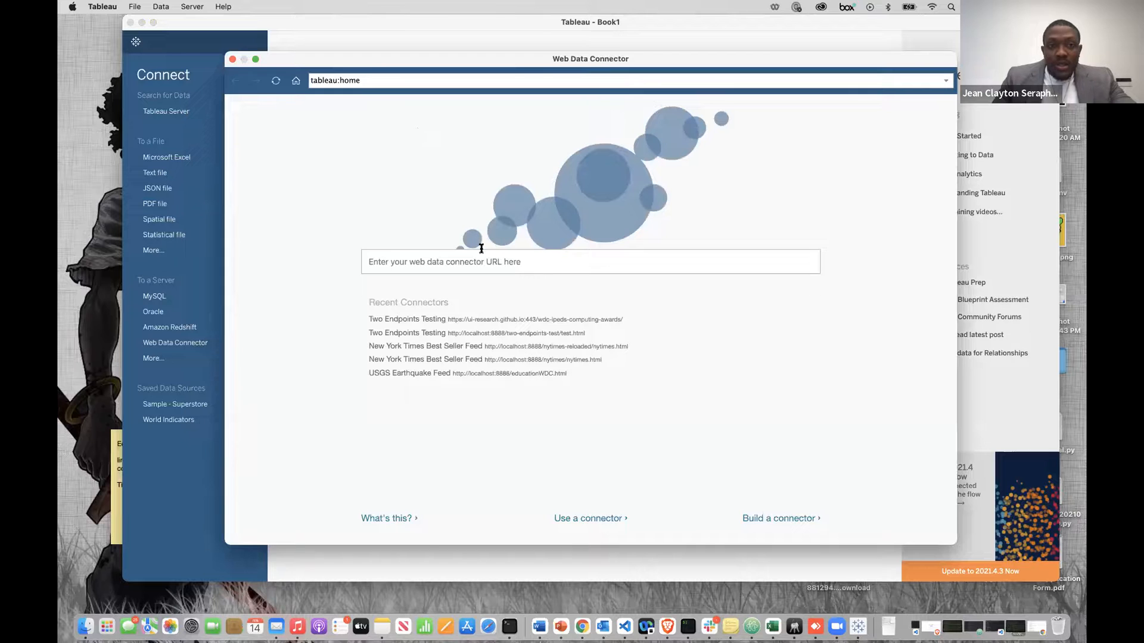
pyautogui.click(443, 263)
pyautogui.write('Do you mind sharing some pics here?')
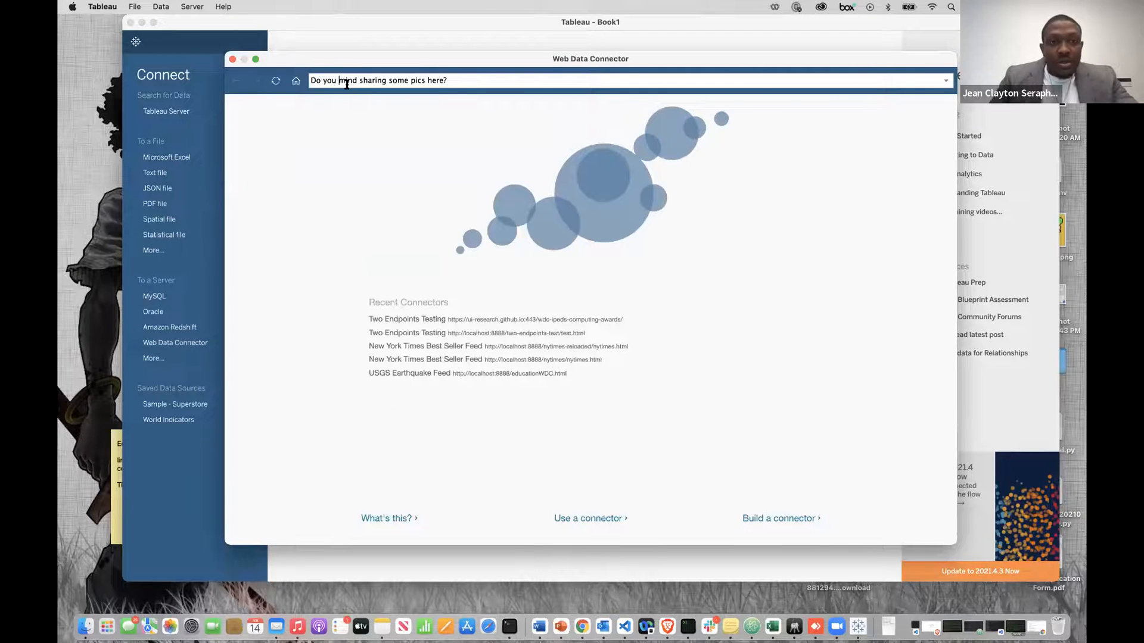
pyautogui.click(113, 482)
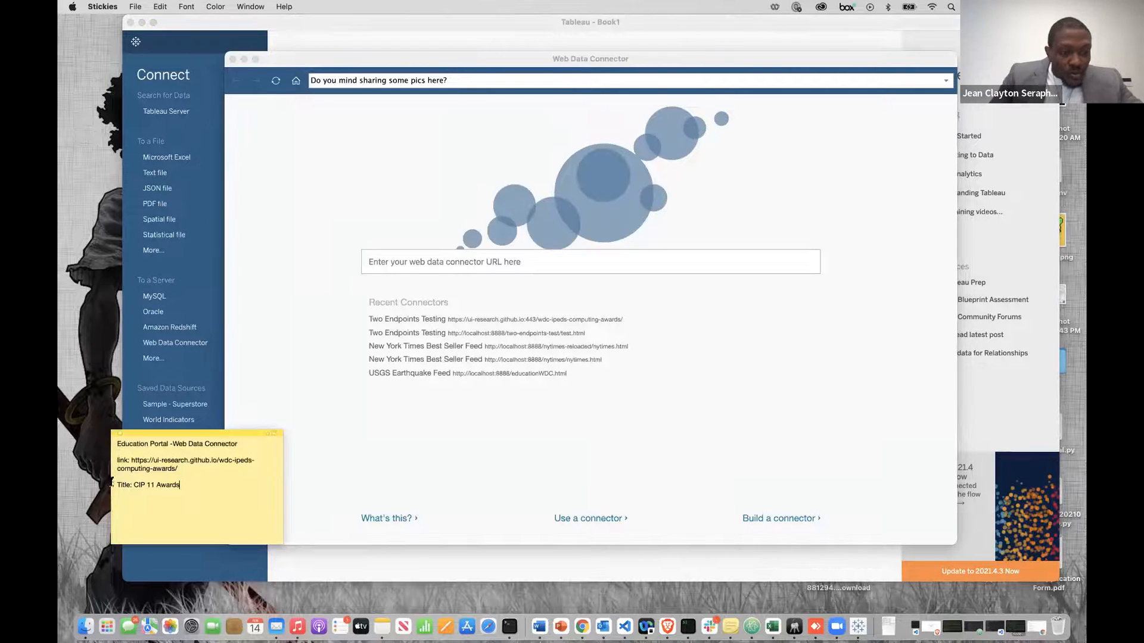
pyautogui.click(182, 467)
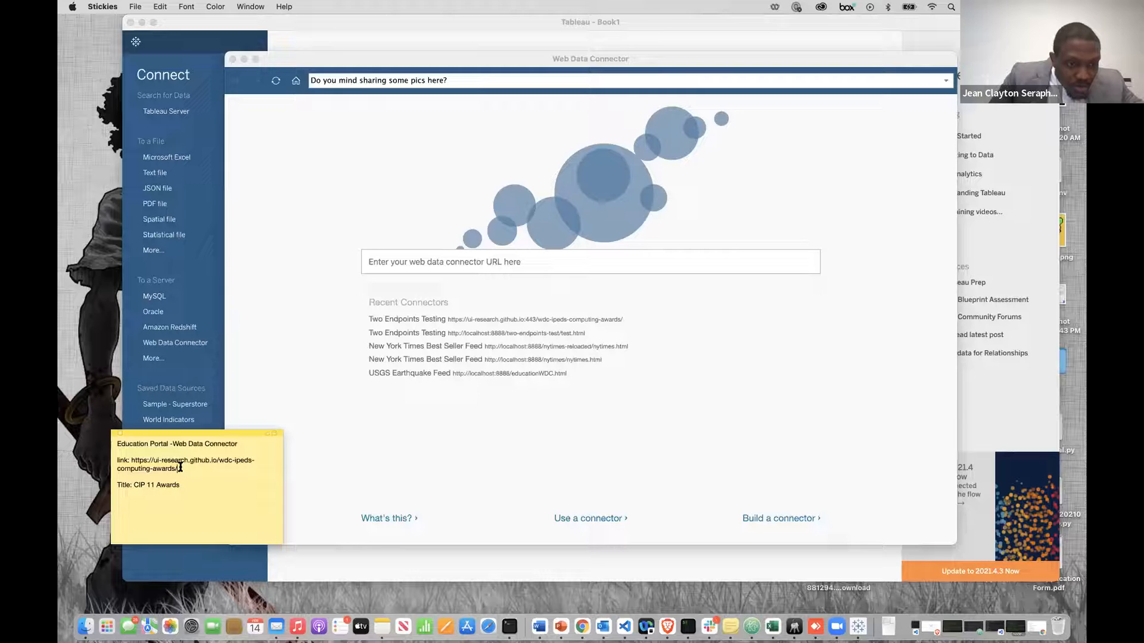
pyautogui.click(158, 464)
pyautogui.click(158, 464)
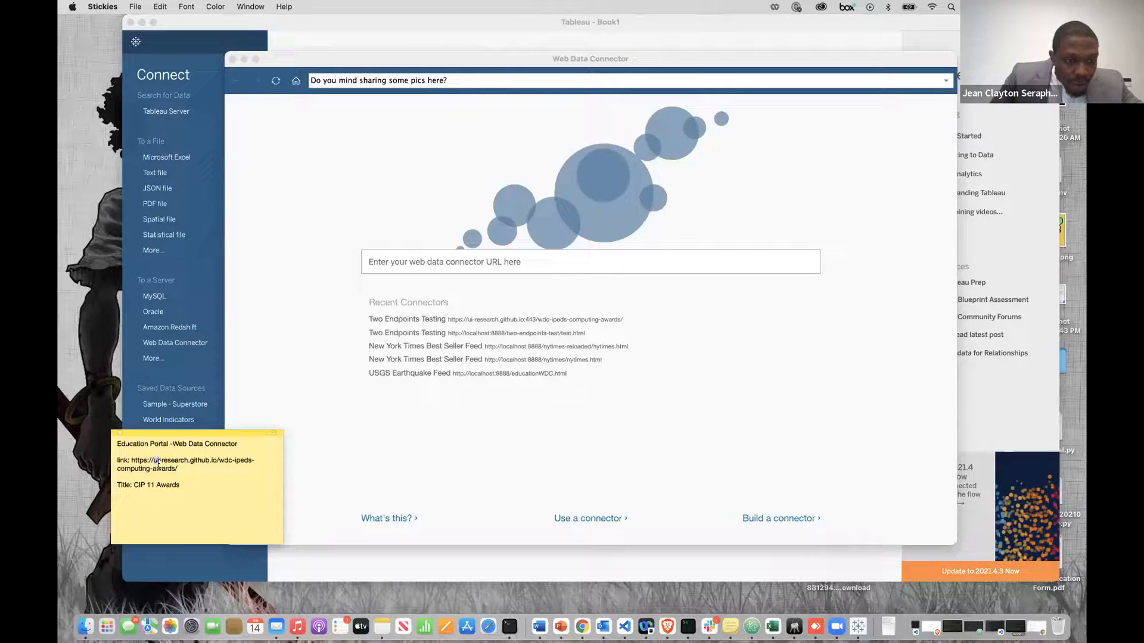
pyautogui.tripleClick(159, 464)
pyautogui.rightClick(158, 464)
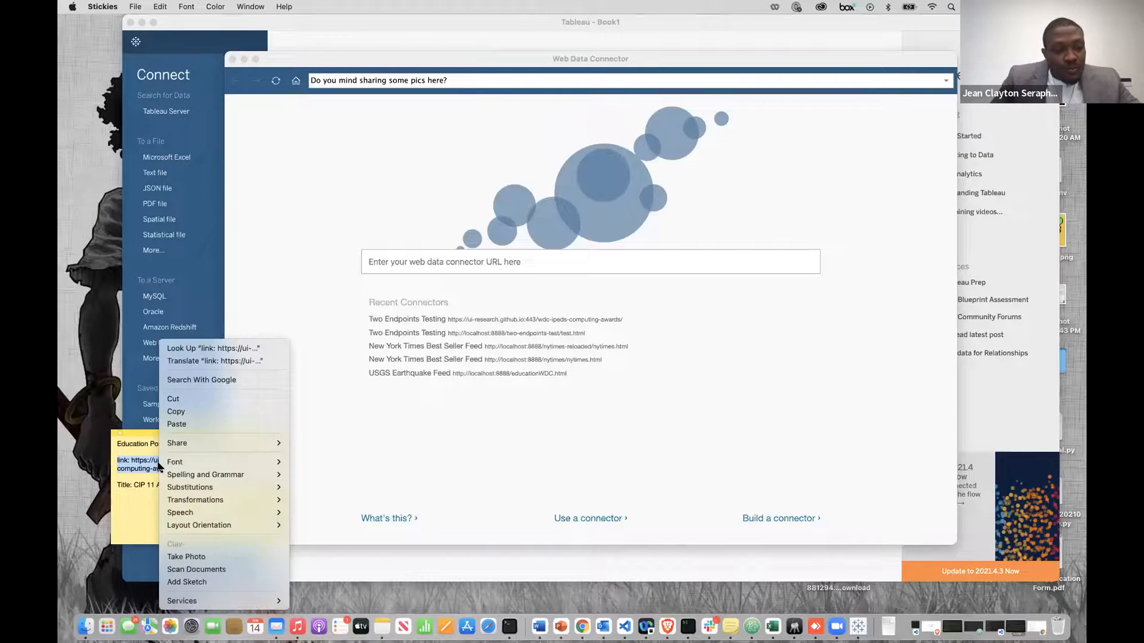
pyautogui.click(205, 411)
pyautogui.click(405, 260)
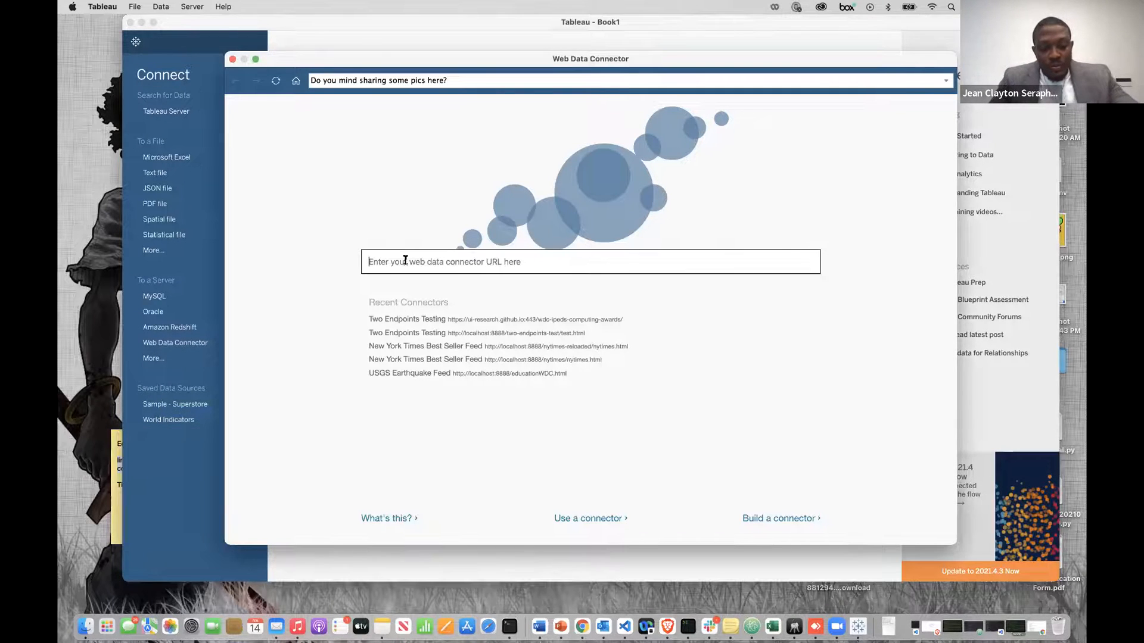
pyautogui.press('super+v')
pyautogui.press('Return')
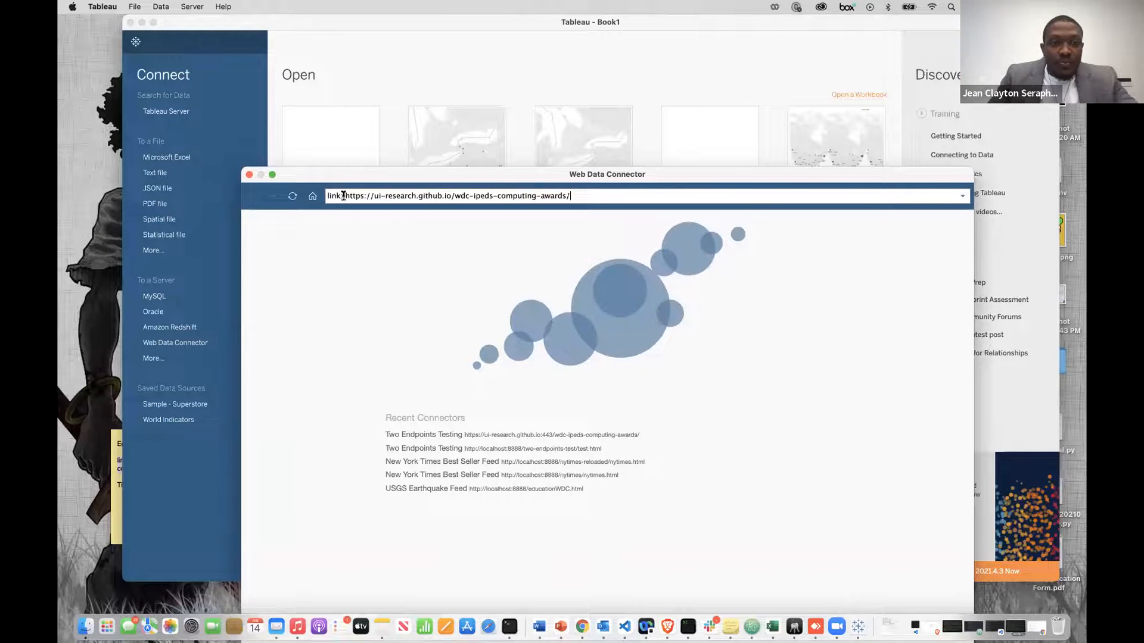
pyautogui.click(344, 196)
pyautogui.press('BackSpace')
pyautogui.press('BackSpace')
pyautogui.press('BackSpace')
pyautogui.press('BackSpace')
pyautogui.press('BackSpace')
pyautogui.press('BackSpace')
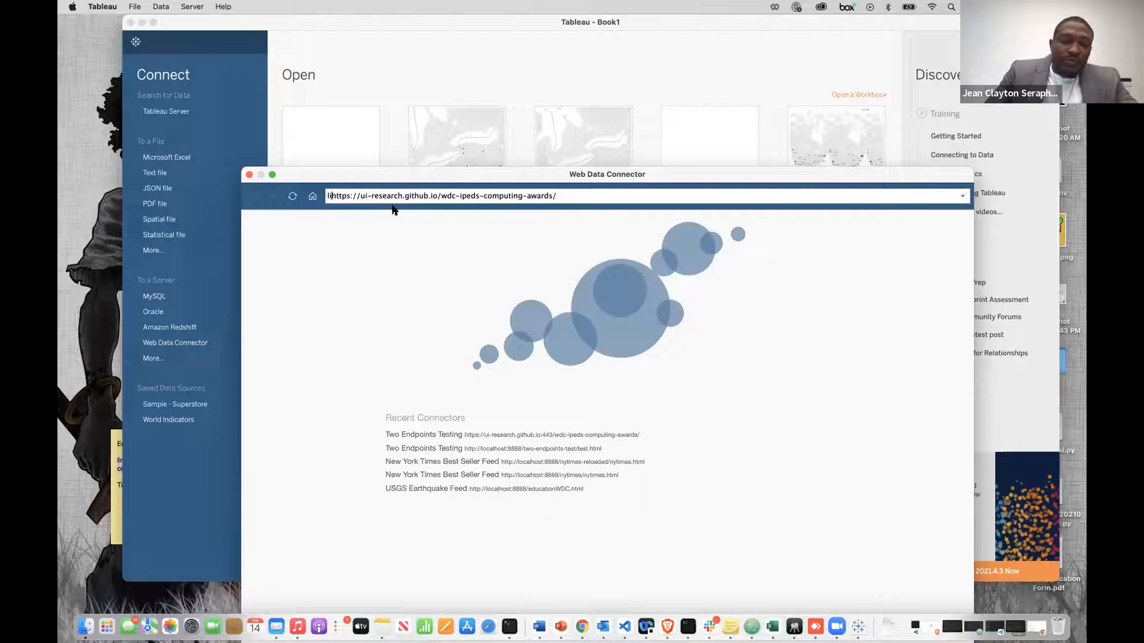
pyautogui.press('Return')
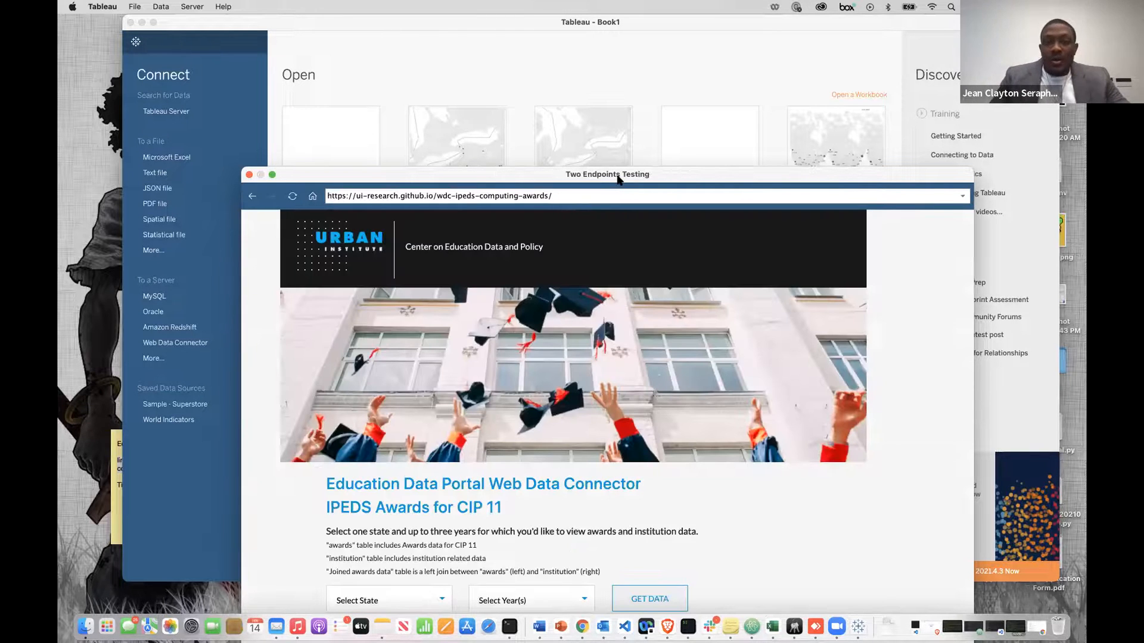
# Step: Reposition the connector window higher so the full state and year selection form is in view
pyautogui.doubleClick(617, 174)
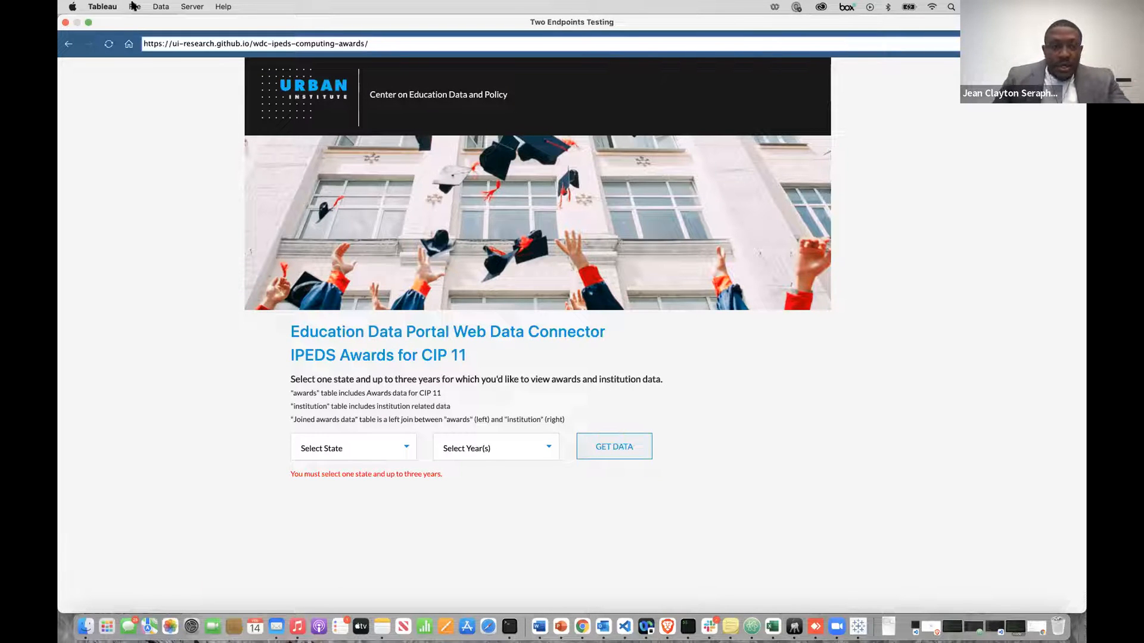
pyautogui.doubleClick(116, 26)
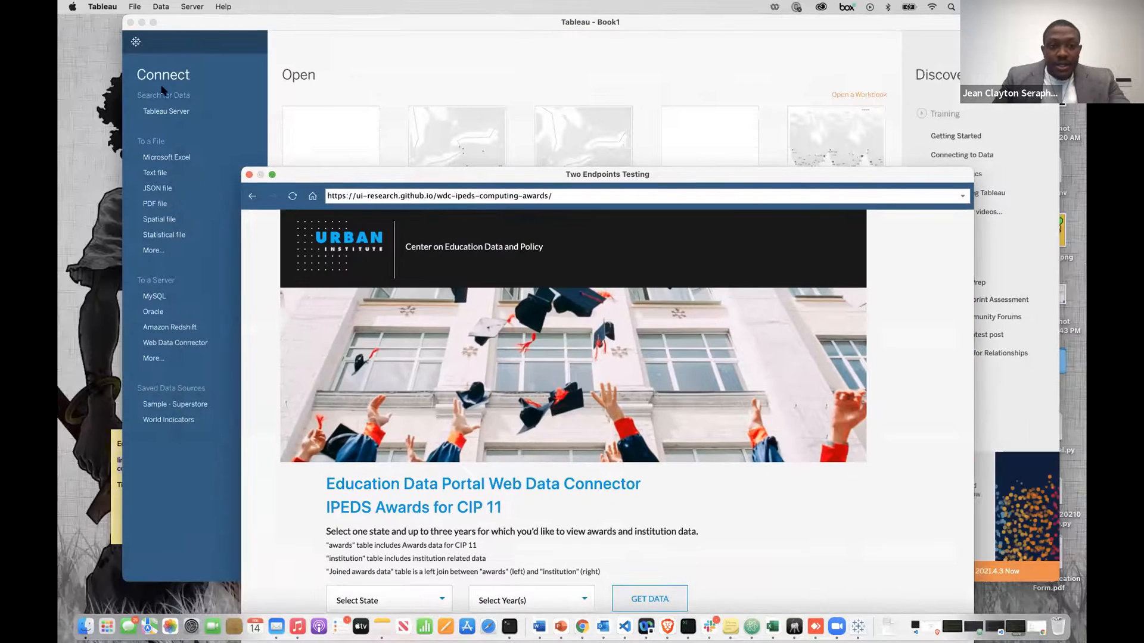
pyautogui.moveTo(290, 168); pyautogui.dragTo(269, 25)
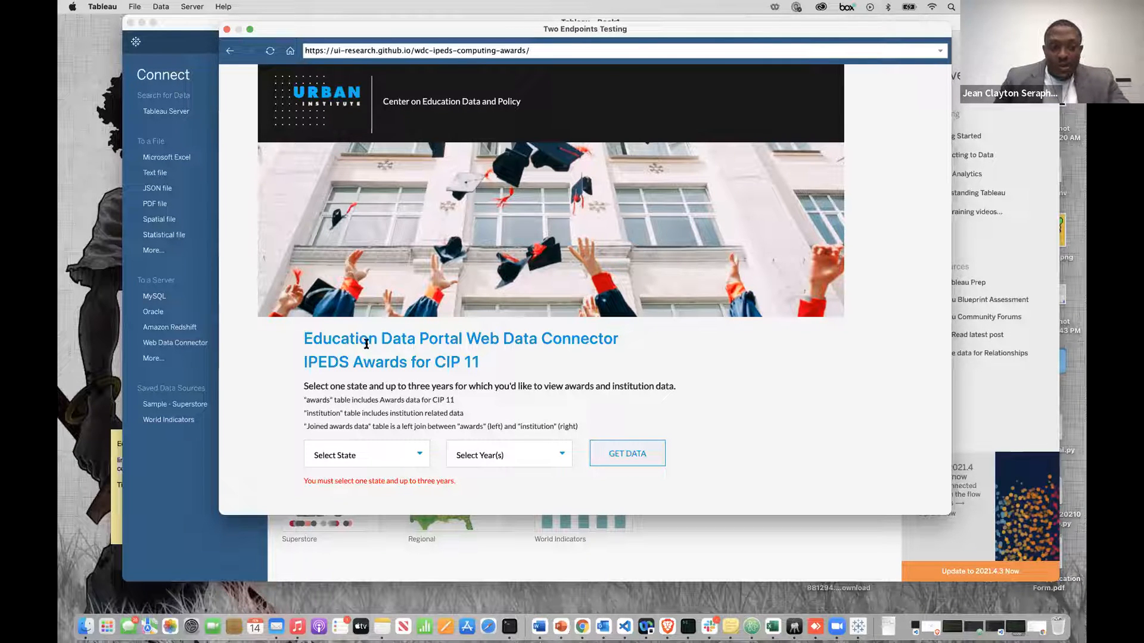
# Step: Choose New York as the state for the IPEDS CIP 11 awards data
pyautogui.click(367, 451)
pyautogui.scroll(-3, 352, 383)
pyautogui.scroll(-5, 352, 383)
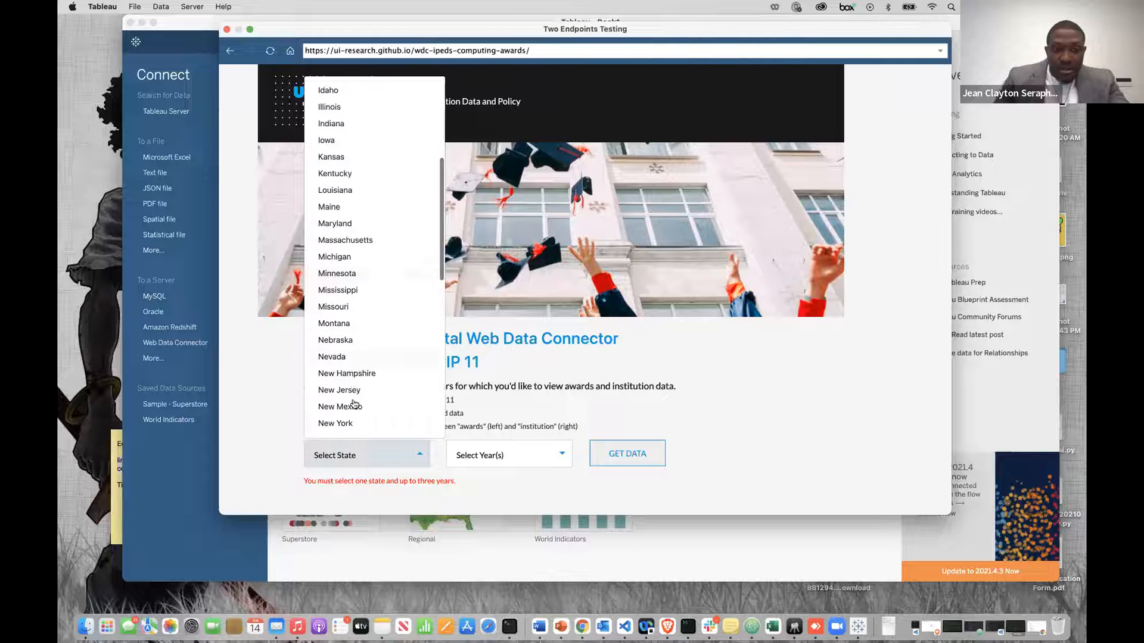
pyautogui.click(351, 423)
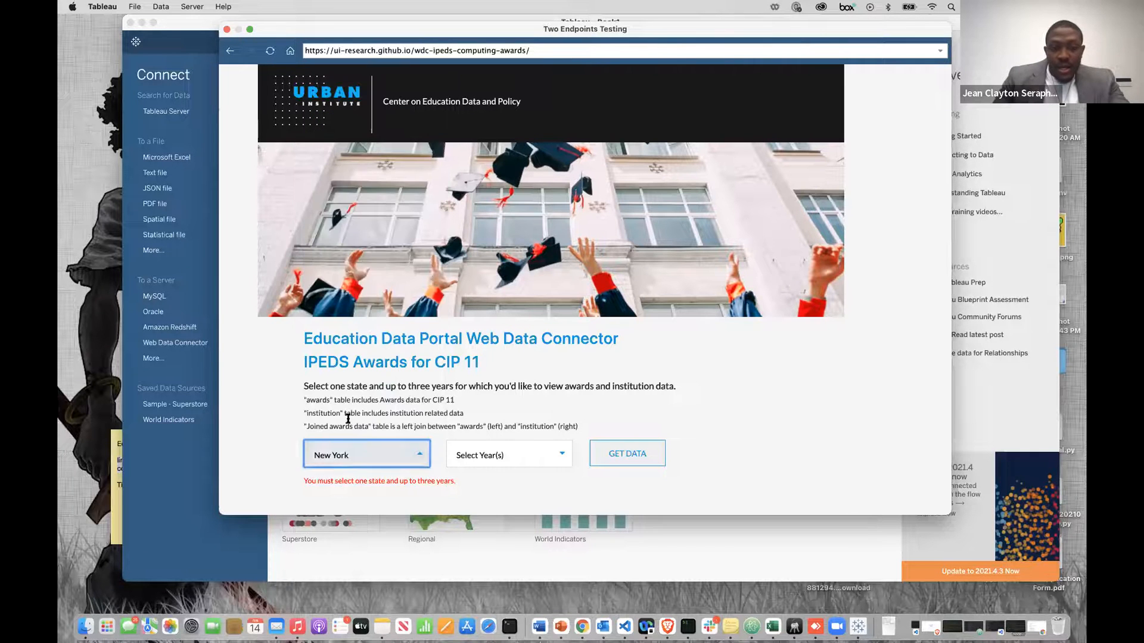
# Step: Select the years 2017, 2018 and 2019 and retrieve the data from the connector
pyautogui.click(519, 463)
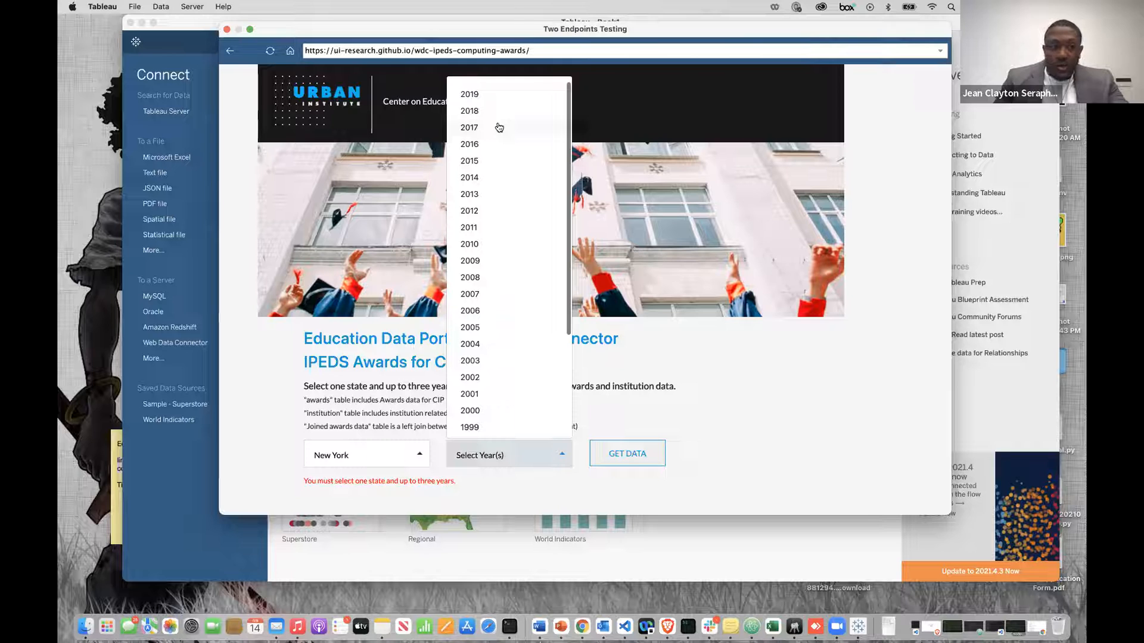
pyautogui.click(499, 127)
pyautogui.click(492, 112)
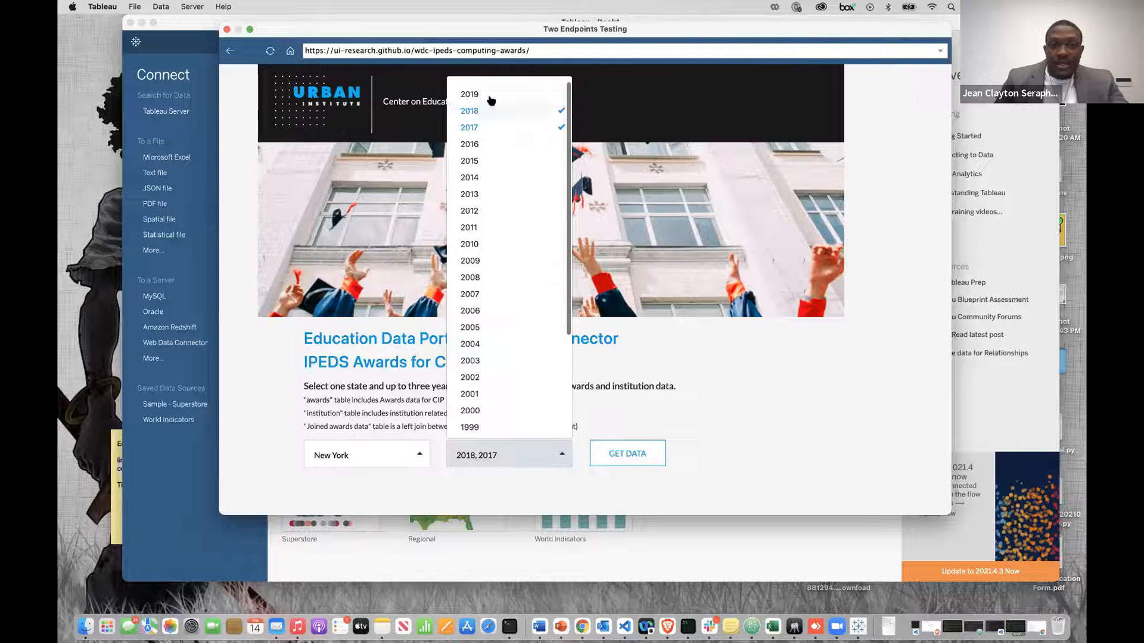
pyautogui.click(489, 94)
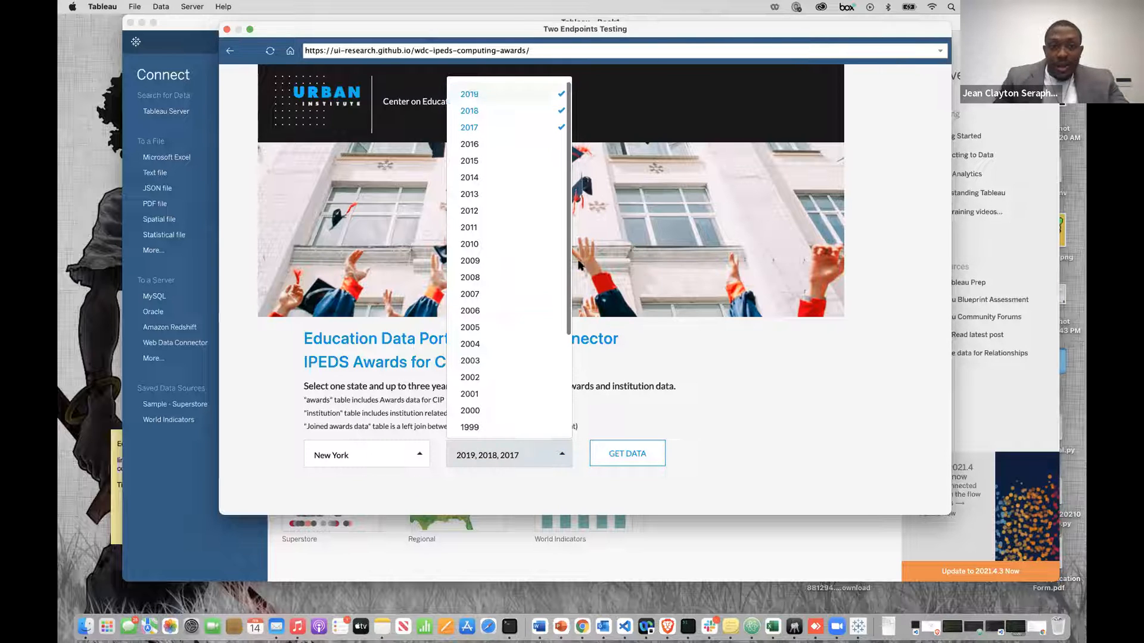
pyautogui.click(715, 455)
pyautogui.click(631, 461)
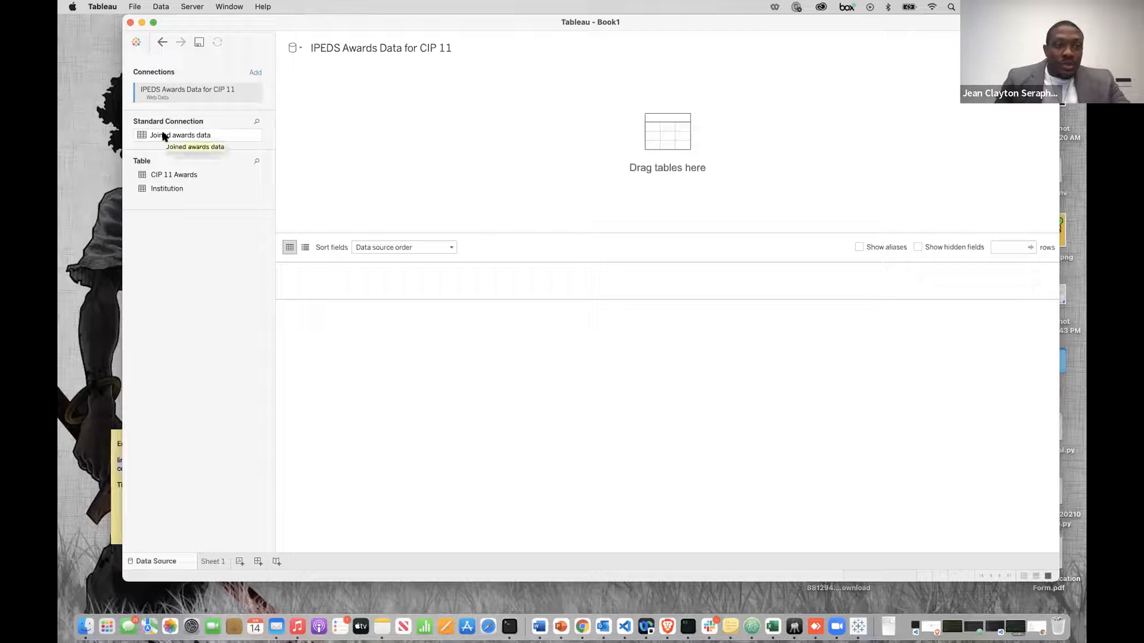
# Step: Add the Joined awards data connection to the data source canvas and load its row preview
pyautogui.moveTo(163, 136); pyautogui.dragTo(418, 184)
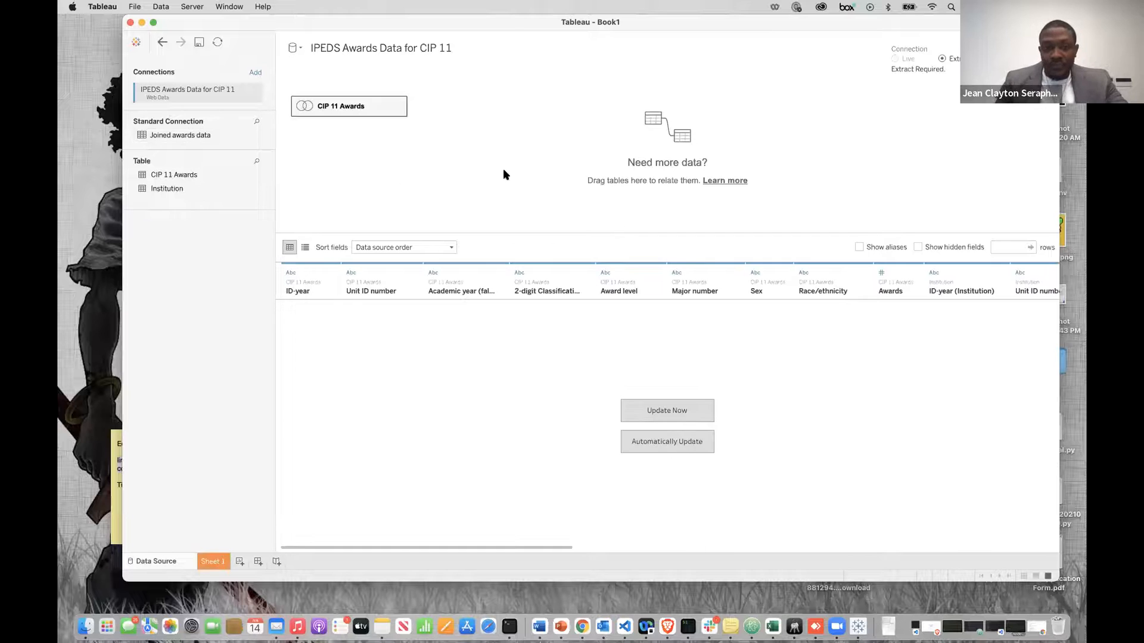
pyautogui.click(649, 410)
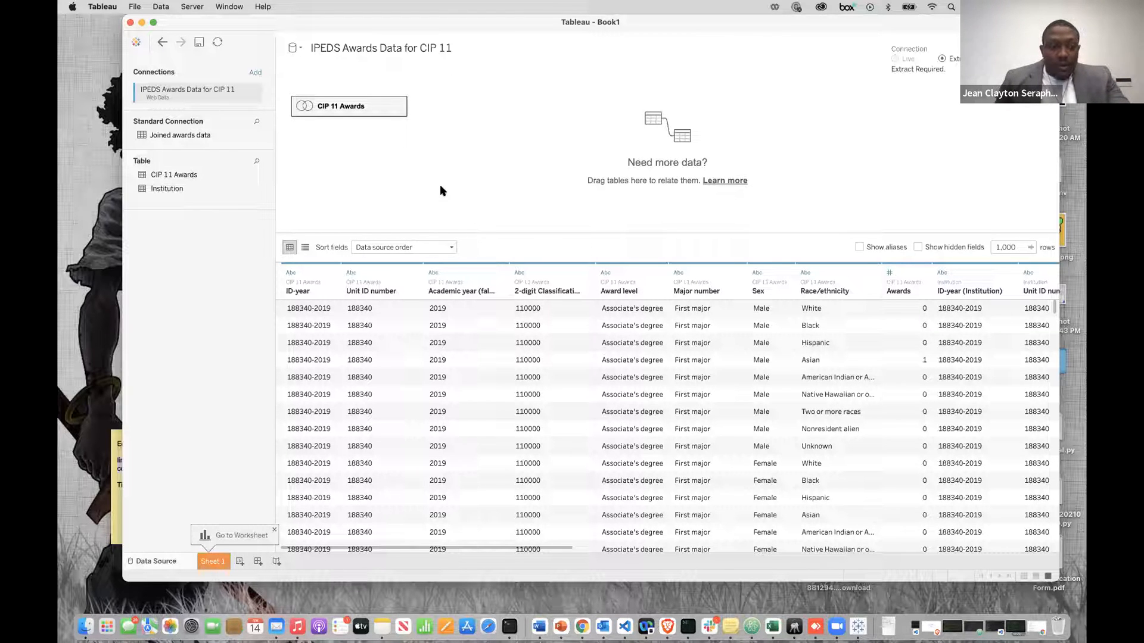
pyautogui.click(271, 531)
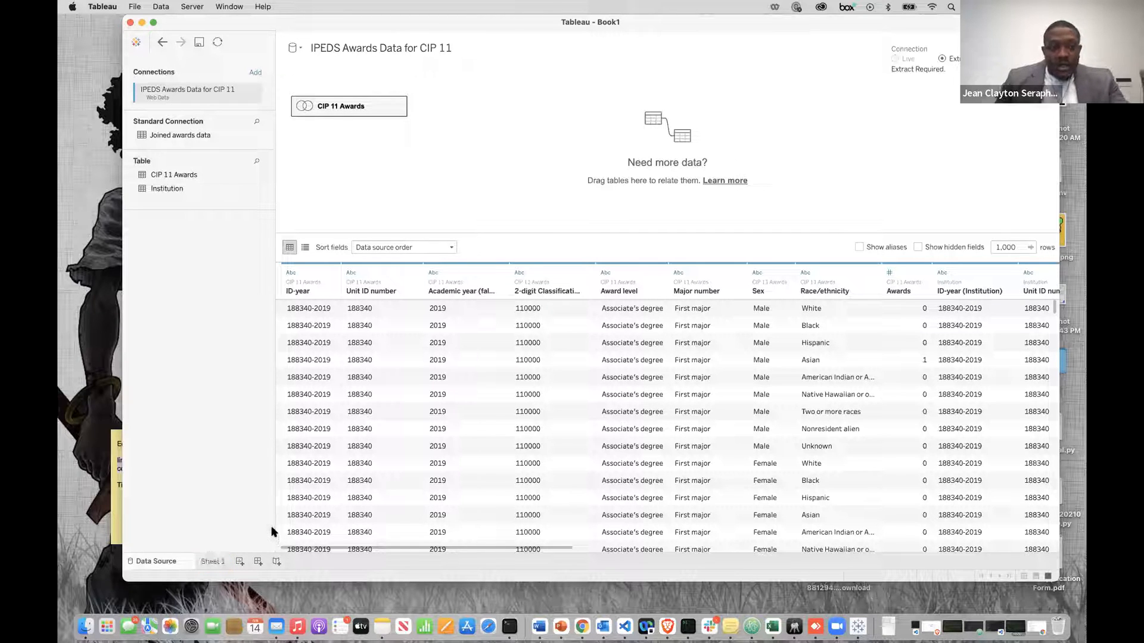
# Step: Add a new worksheet and rename it Map
pyautogui.click(239, 562)
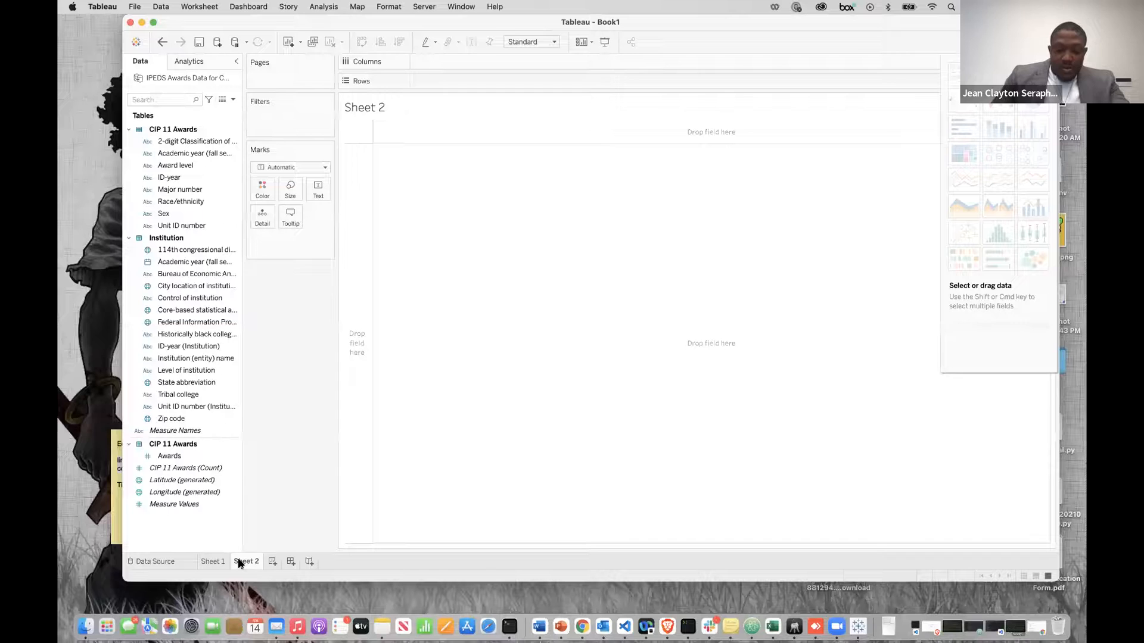
pyautogui.rightClick(238, 562)
pyautogui.click(301, 431)
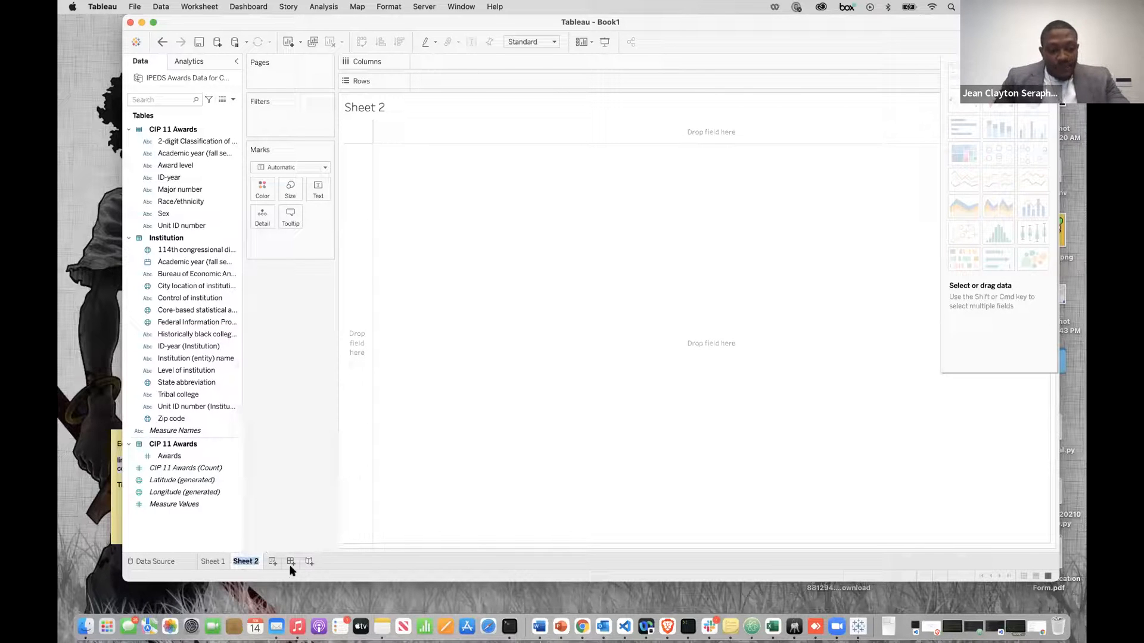
pyautogui.write('Map')
pyautogui.press('Return')
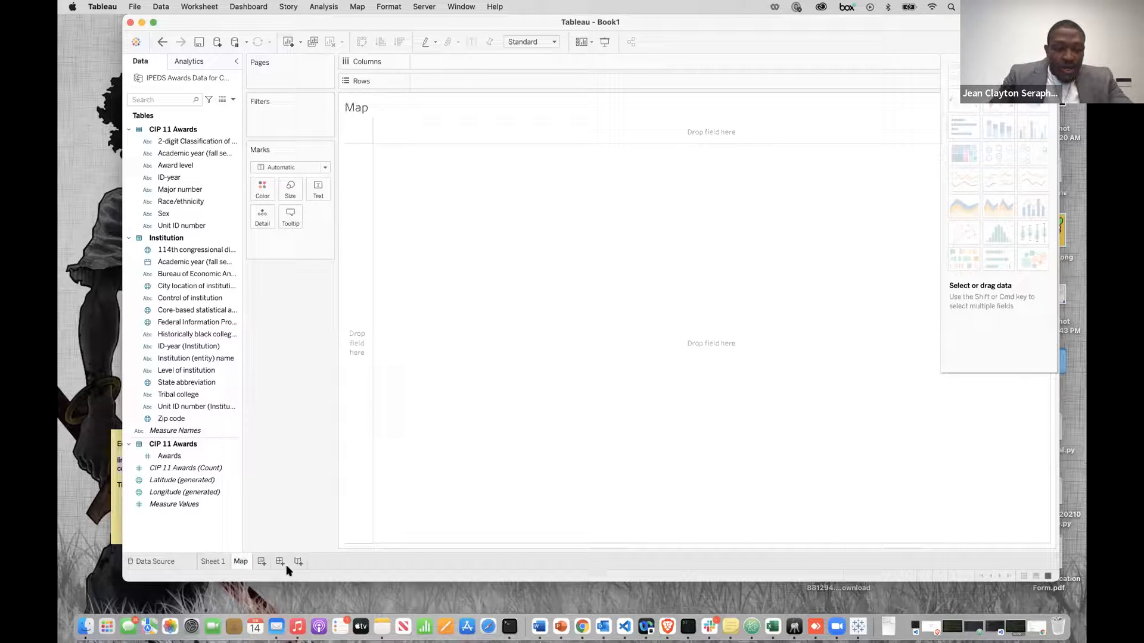
# Step: Set the Map worksheet's tab color to Green
pyautogui.rightClick(241, 562)
pyautogui.moveTo(336, 552)
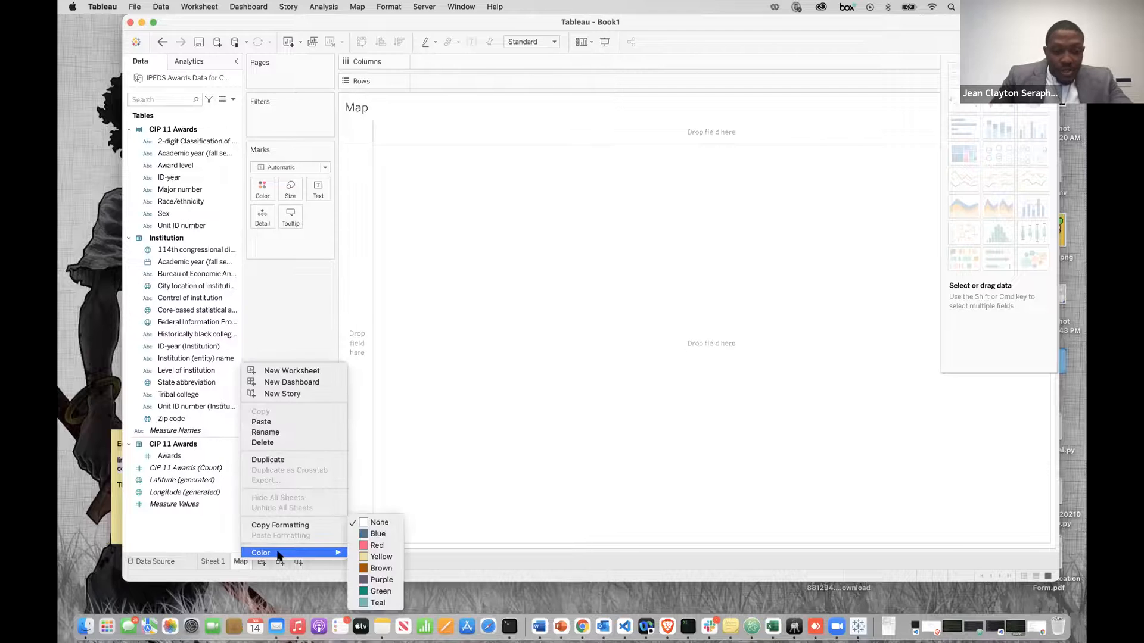
pyautogui.click(388, 593)
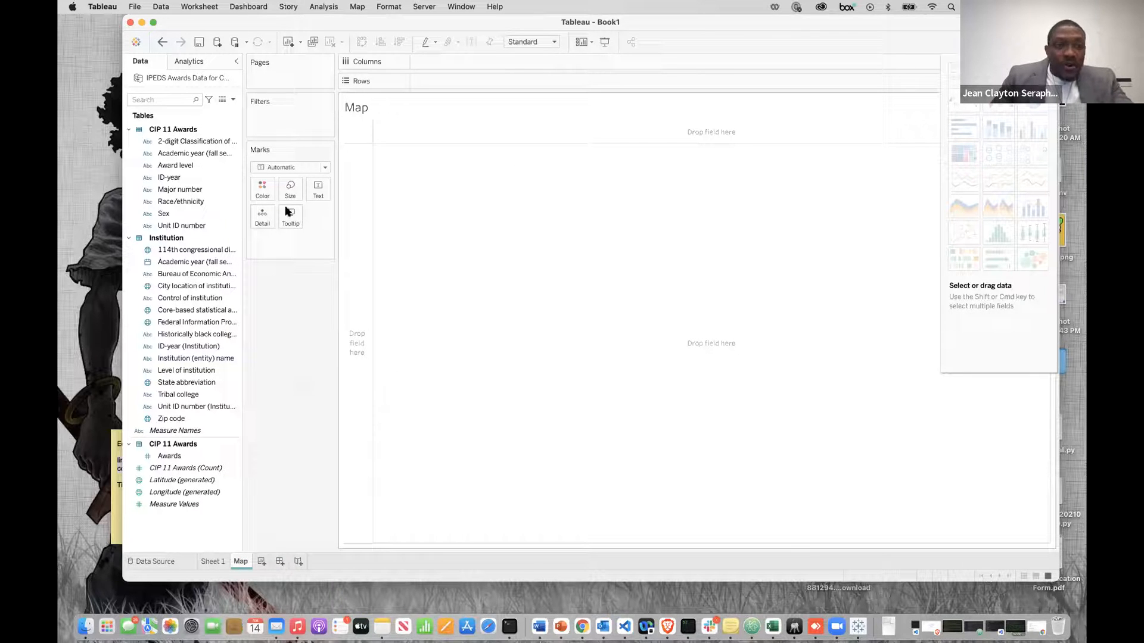
# Step: Create a hierarchy from State abbreviation and City location of institution, keeping the name "State abbreviation, City location of institution"
pyautogui.click(185, 224)
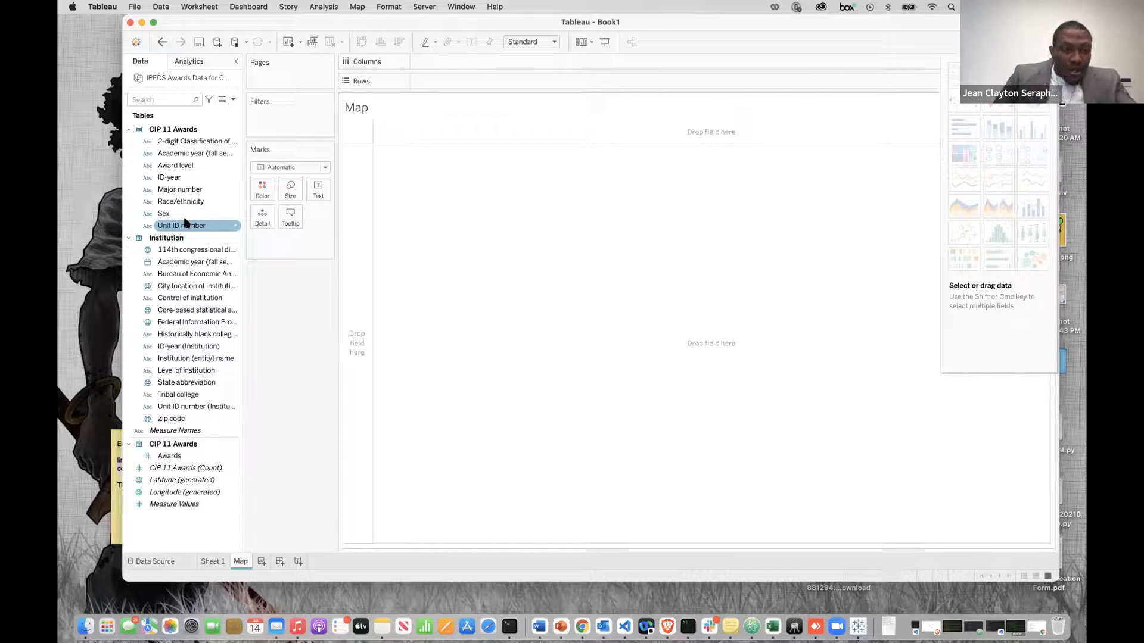
pyautogui.click(192, 324)
pyautogui.click(189, 310)
pyautogui.click(187, 298)
pyautogui.click(187, 287)
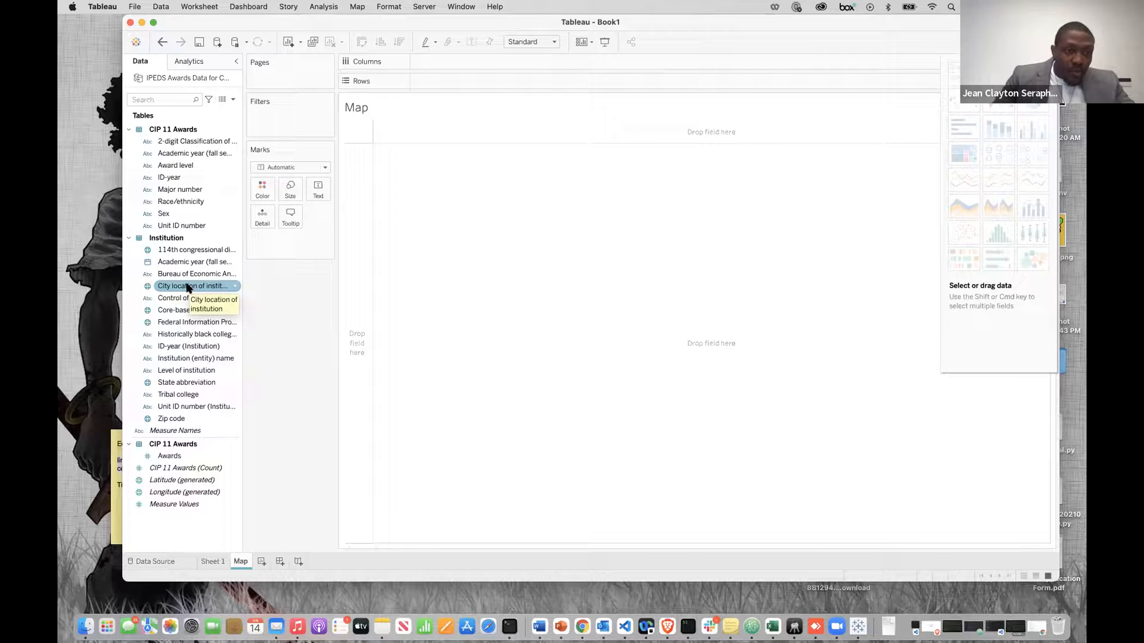
pyautogui.moveTo(186, 287); pyautogui.dragTo(179, 381)
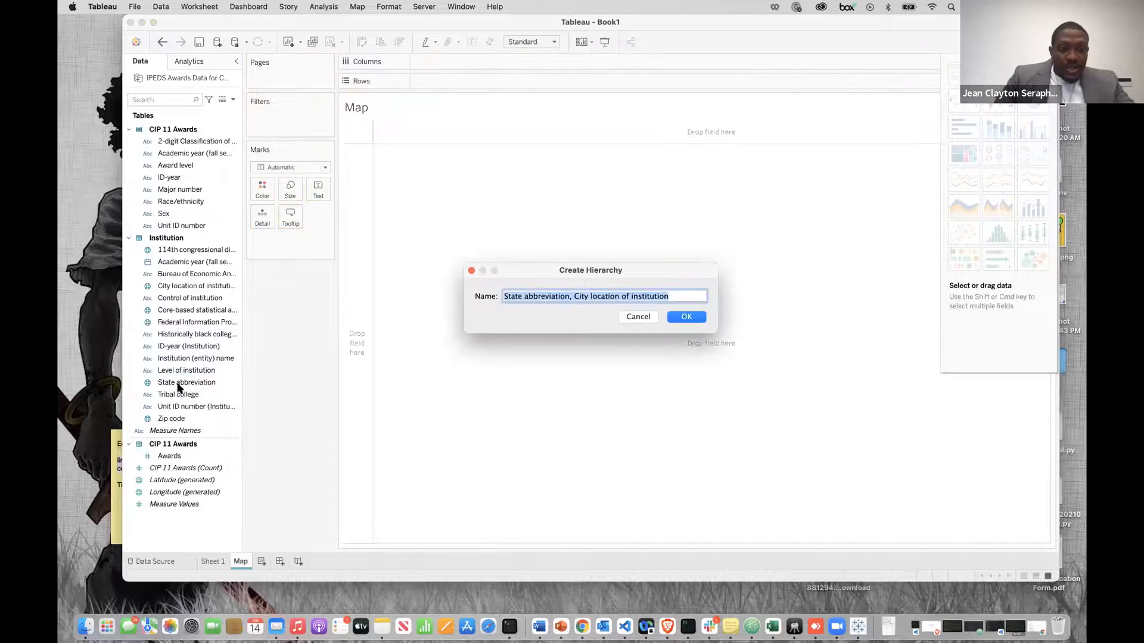
pyautogui.click(689, 318)
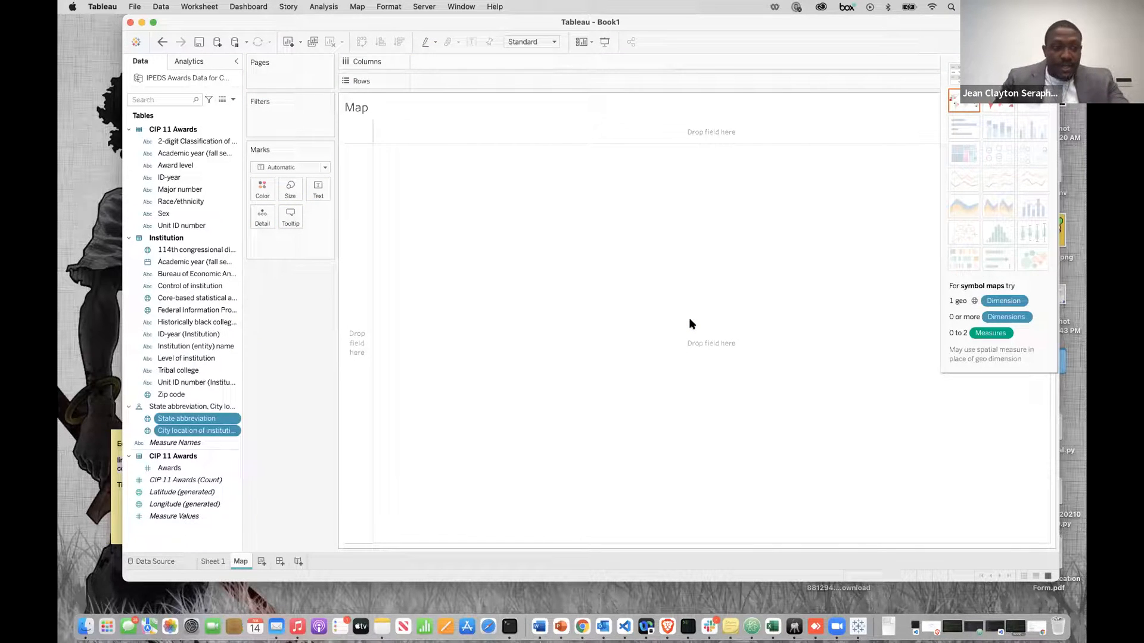
# Step: Plot State abbreviation and City location of institution on the Map worksheet, then remove City location of institution from the rows
pyautogui.moveTo(209, 429); pyautogui.dragTo(723, 273)
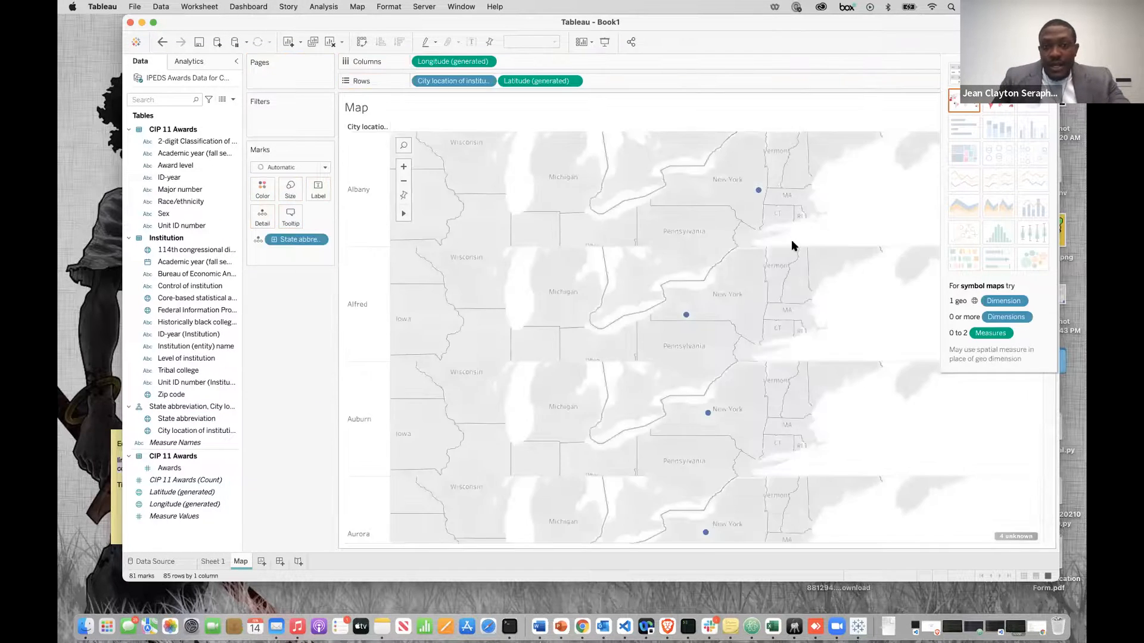
pyautogui.moveTo(874, 25); pyautogui.dragTo(830, 106)
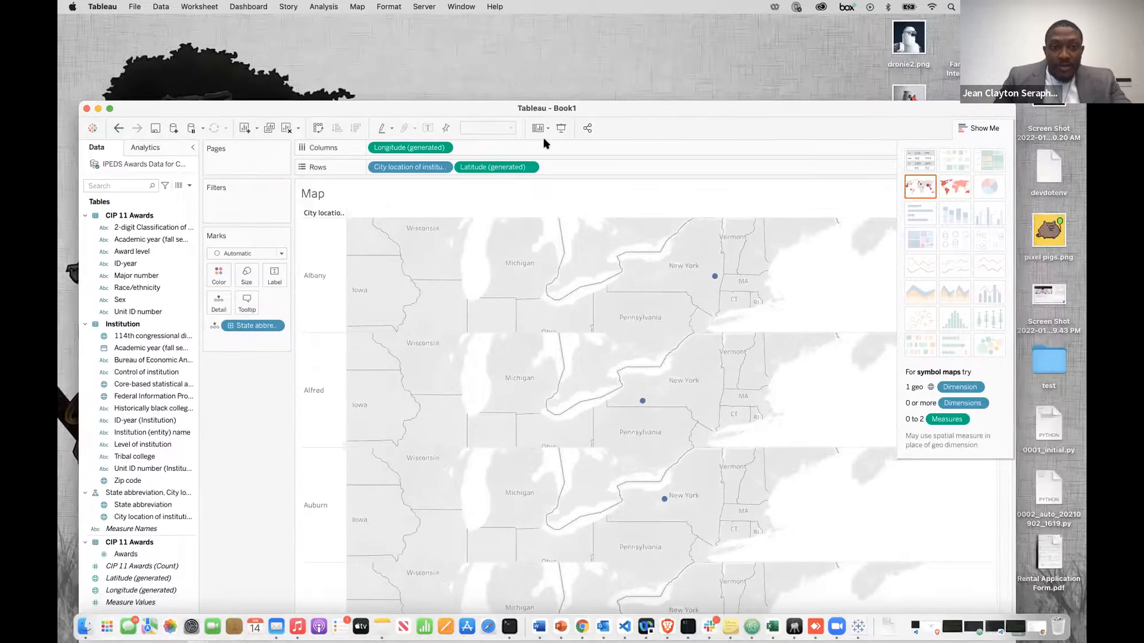
pyautogui.click(442, 167)
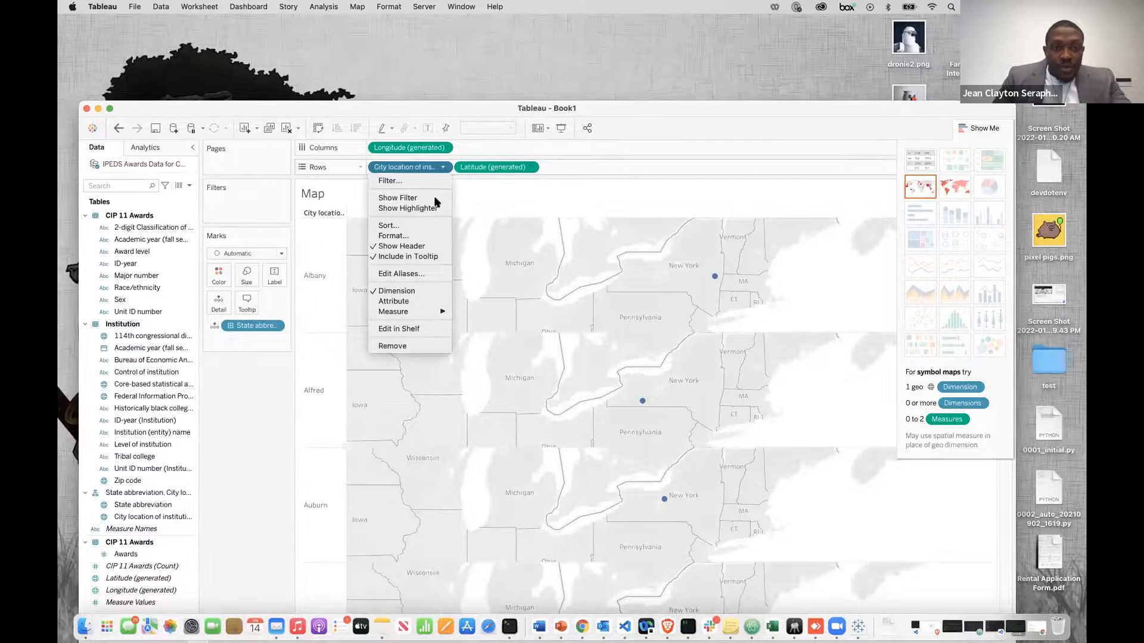
pyautogui.click(411, 346)
pyautogui.moveTo(703, 107); pyautogui.dragTo(715, 72)
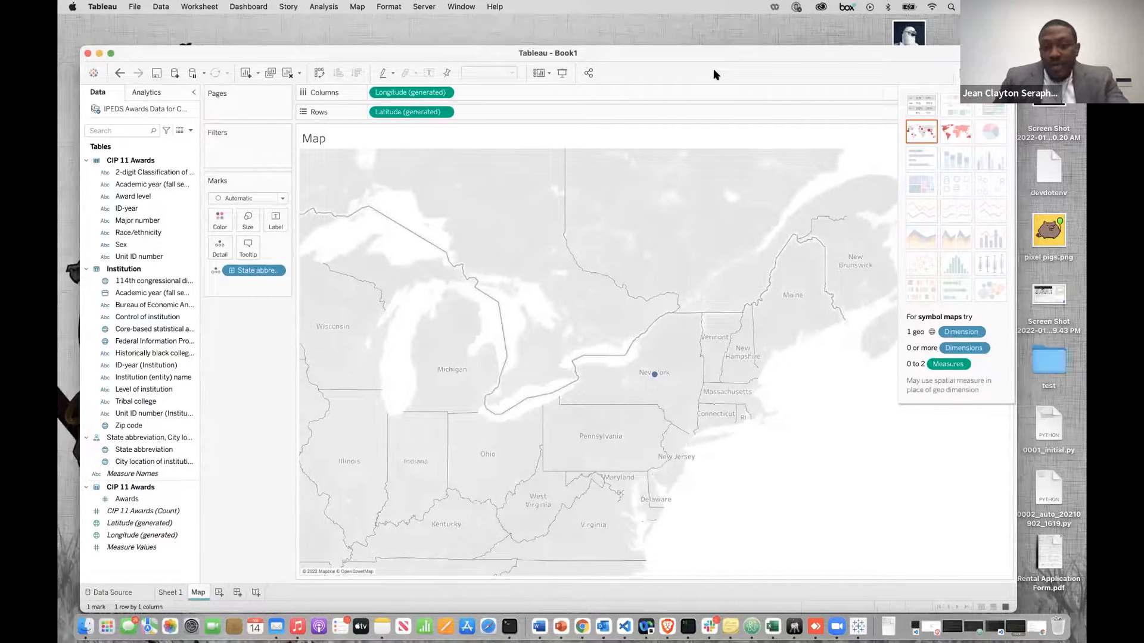
# Step: Add City location of institution to the map's marks as detail
pyautogui.moveTo(657, 383)
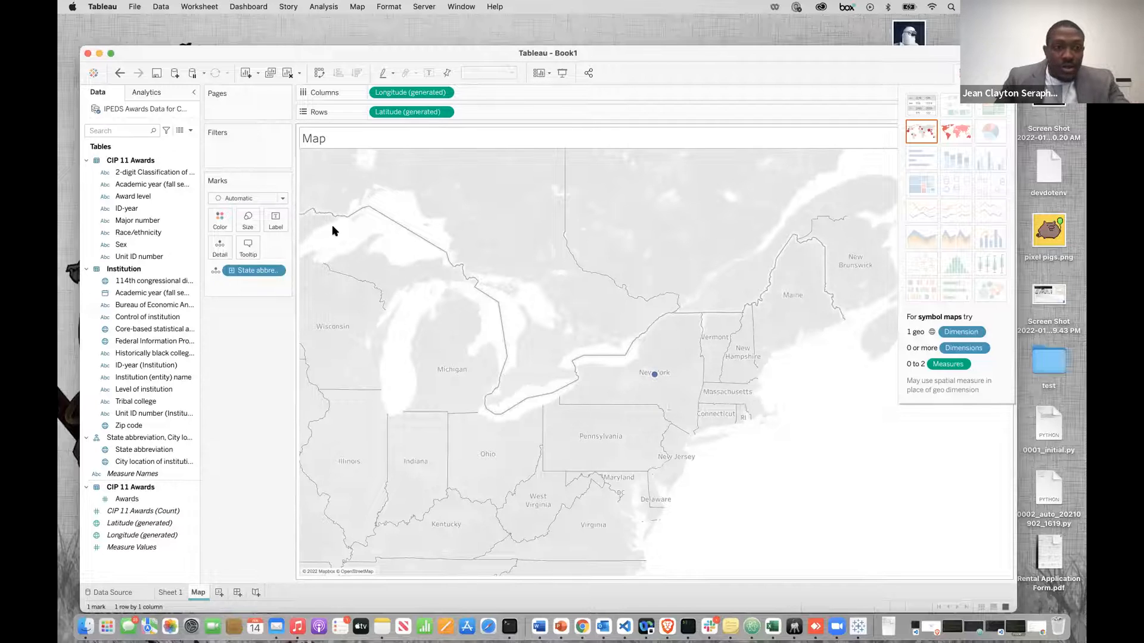
pyautogui.click(214, 269)
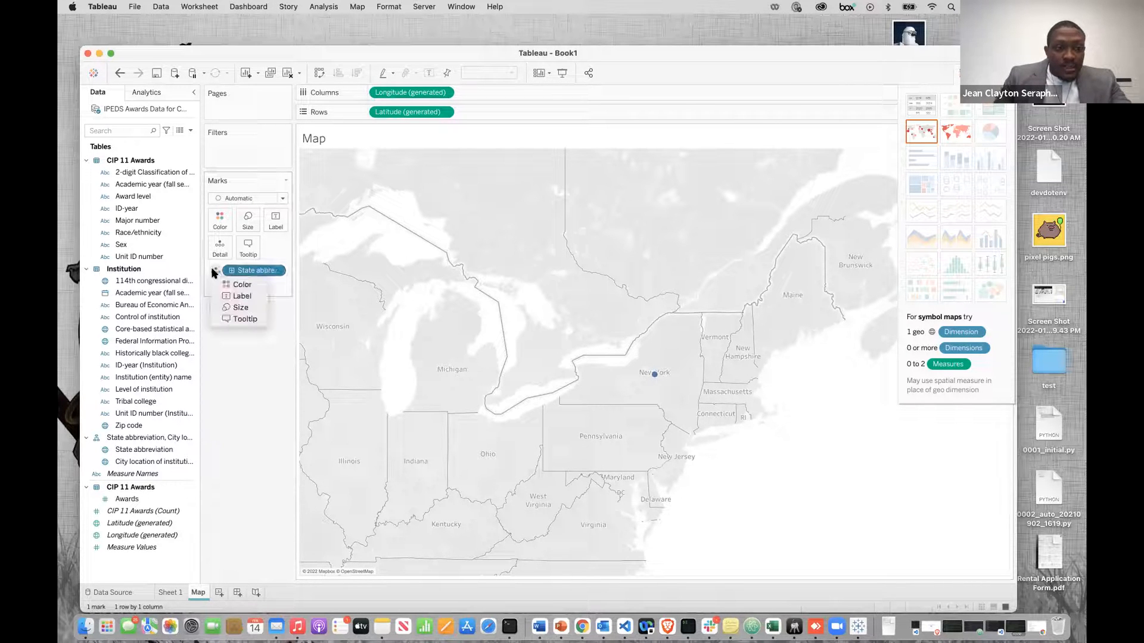
pyautogui.click(274, 270)
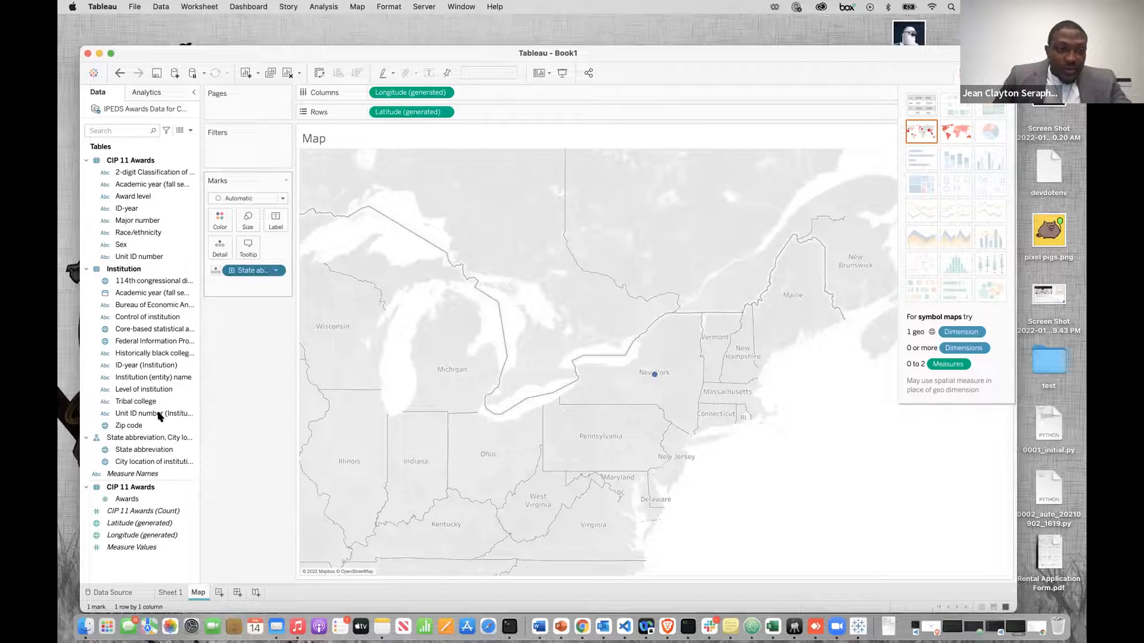
pyautogui.click(137, 463)
pyautogui.moveTo(137, 463); pyautogui.dragTo(237, 292)
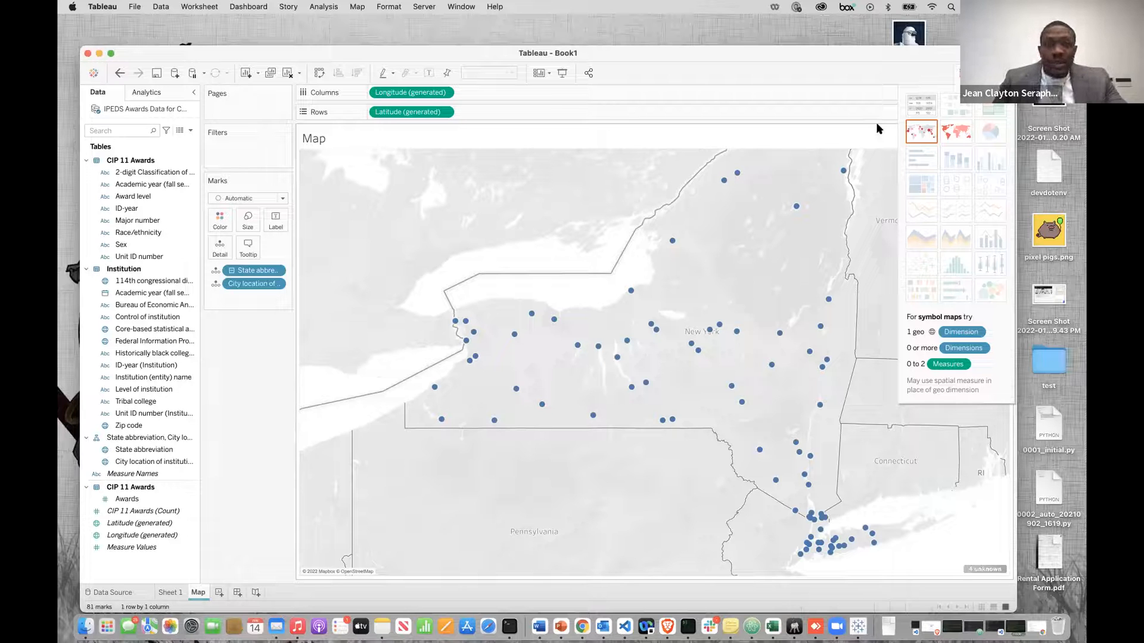
# Step: Collapse the chart suggestions and show a filter for City location of institution on the Map worksheet
pyautogui.moveTo(860, 52); pyautogui.dragTo(704, 52)
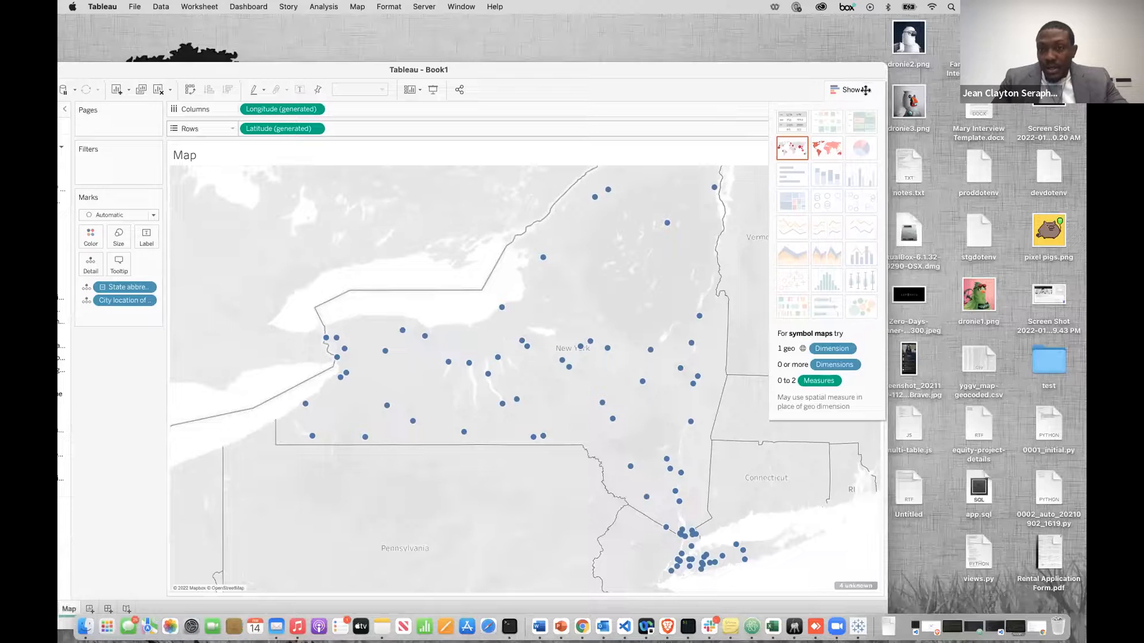
pyautogui.click(865, 89)
pyautogui.moveTo(375, 70); pyautogui.dragTo(482, 68)
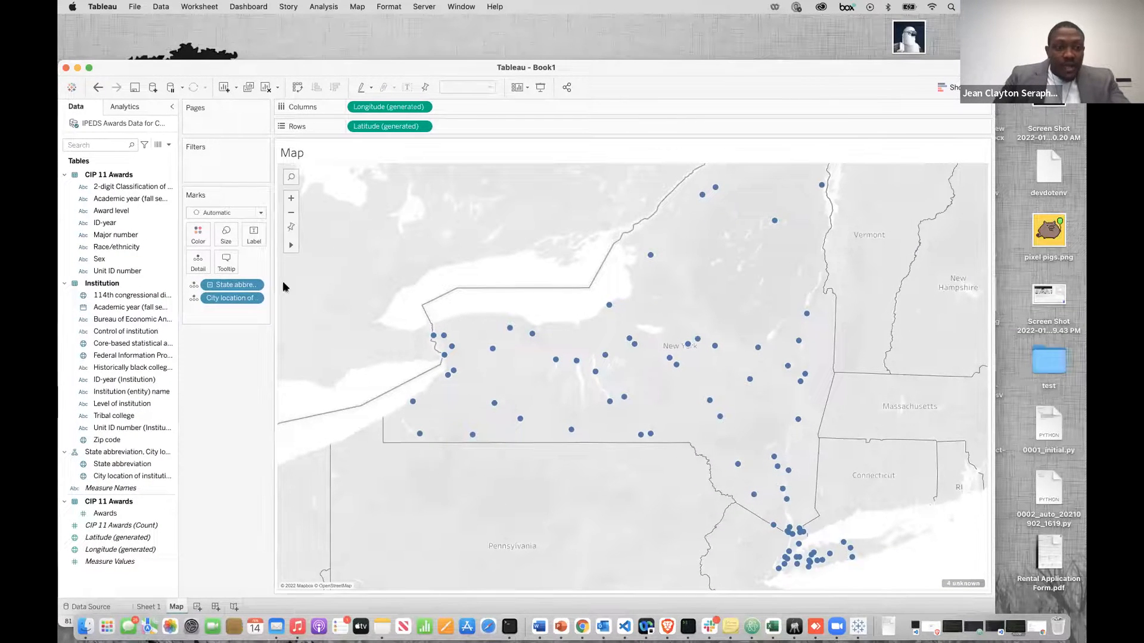
pyautogui.click(255, 298)
pyautogui.click(246, 329)
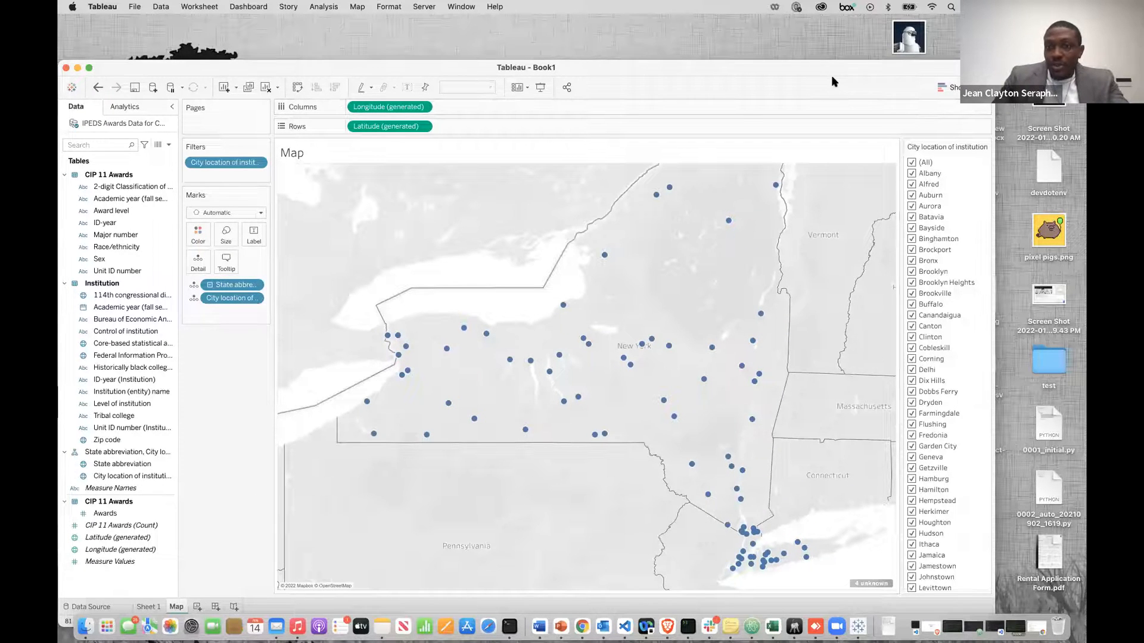
# Step: Clear all cities in the City location of institution filter and select them all again
pyautogui.moveTo(799, 70); pyautogui.dragTo(627, 63)
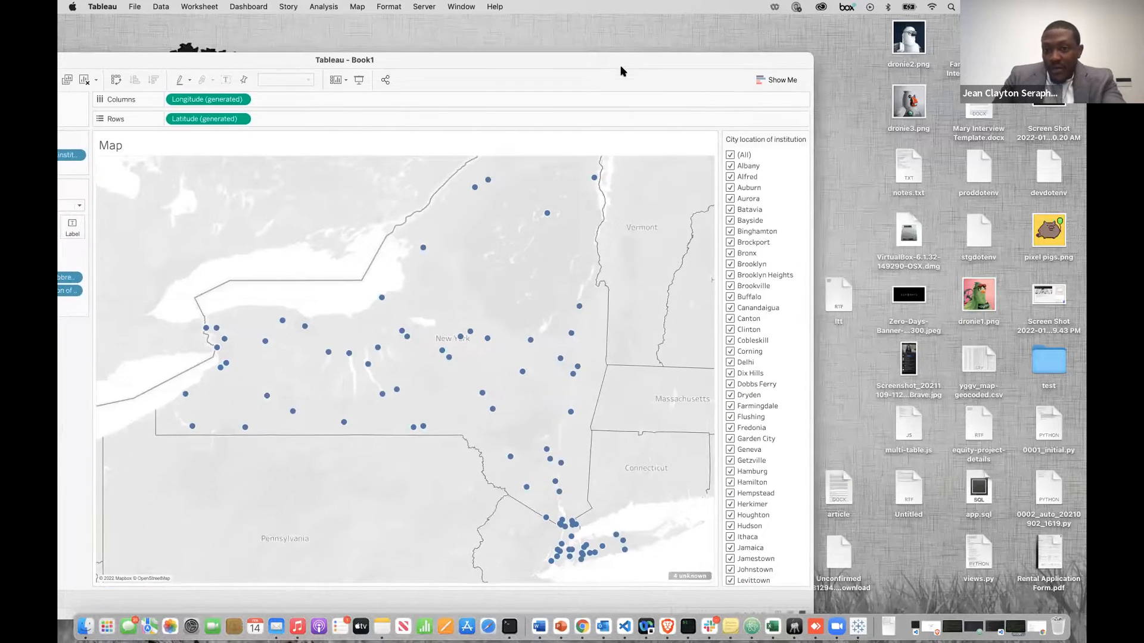
pyautogui.click(733, 156)
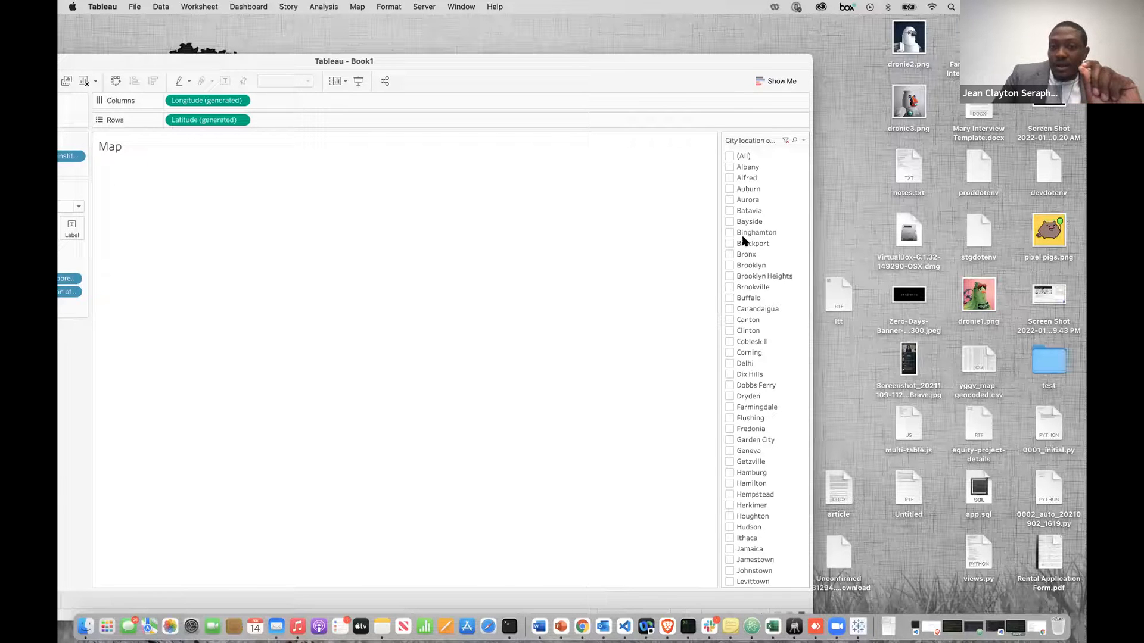
pyautogui.click(729, 156)
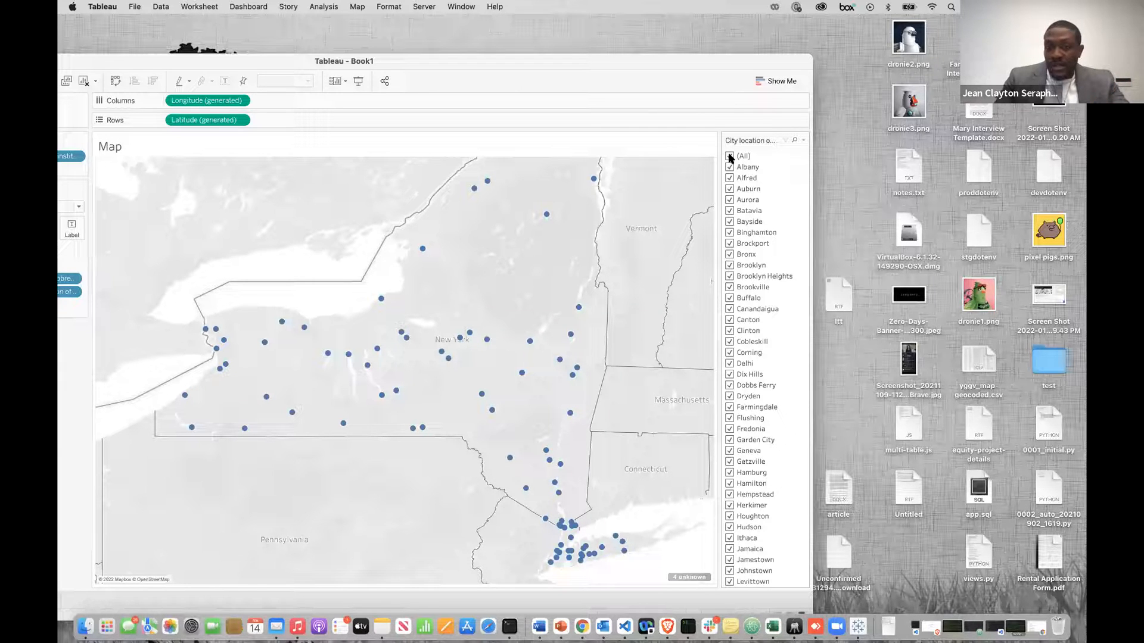
# Step: Color the map marks by City location of institution and change the background map to a style with blue-gray water
pyautogui.moveTo(315, 60); pyautogui.dragTo(415, 120)
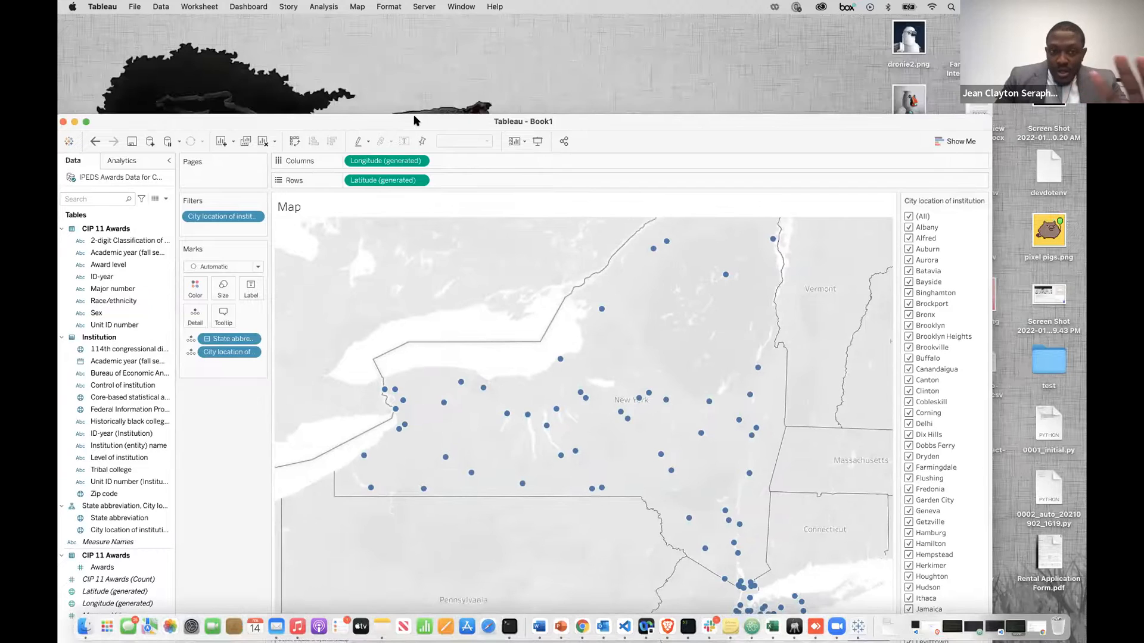
pyautogui.click(191, 352)
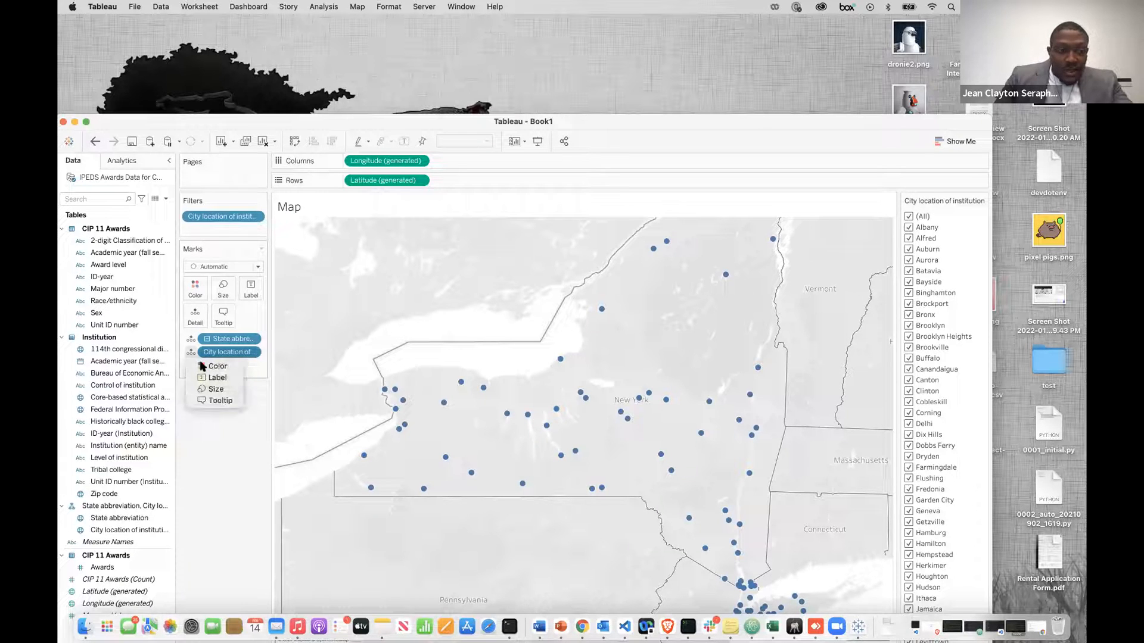
pyautogui.click(202, 366)
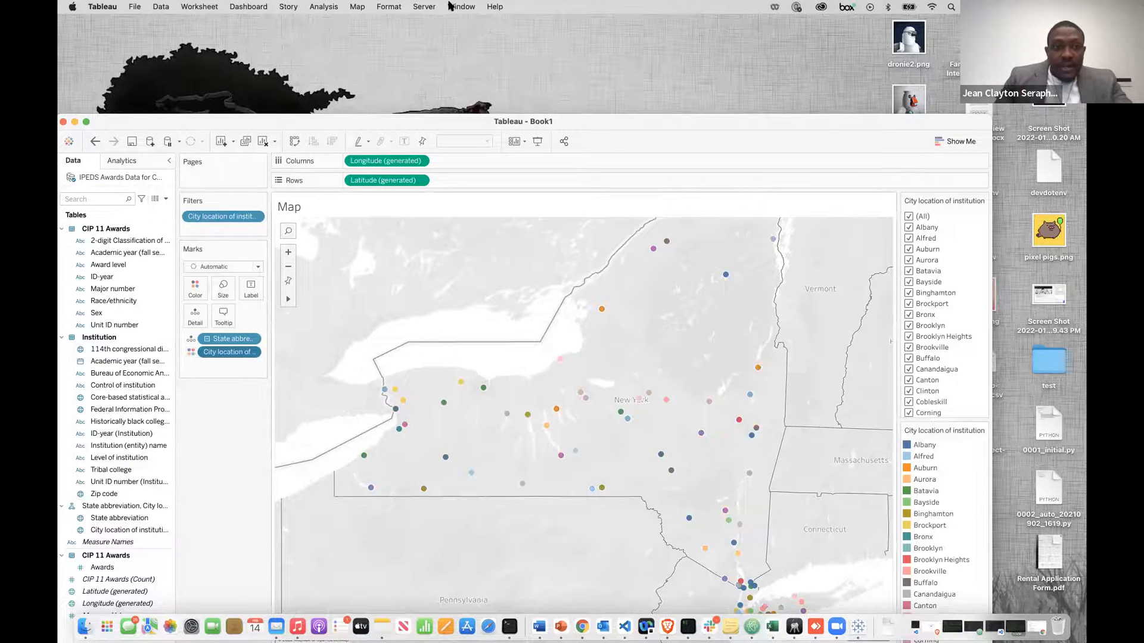
pyautogui.click(356, 6)
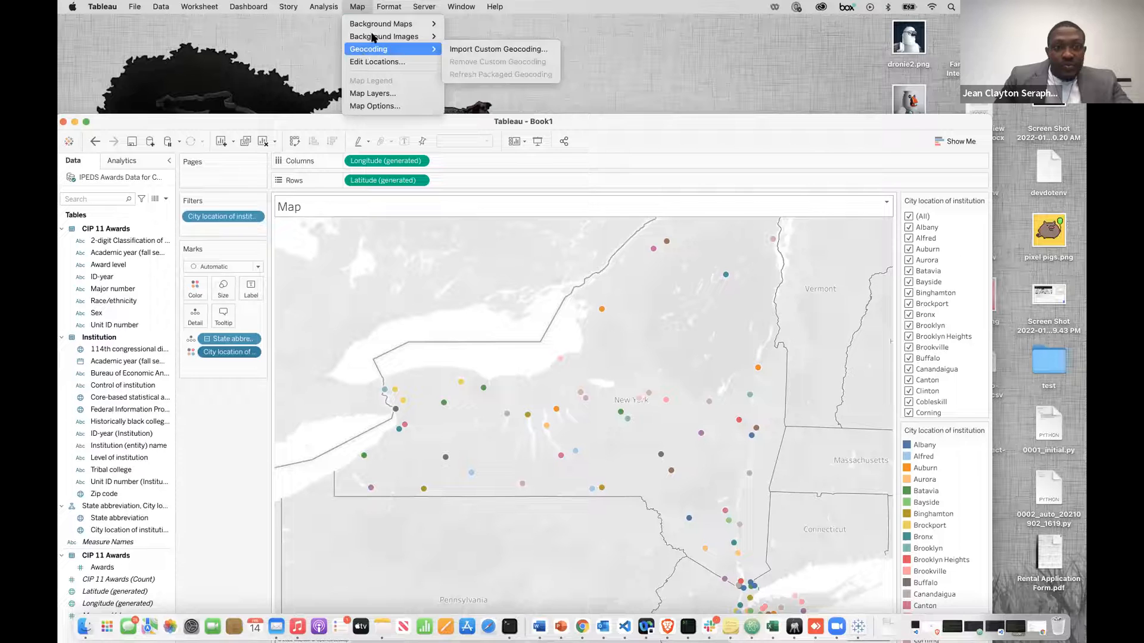
pyautogui.moveTo(375, 28)
pyautogui.click(461, 36)
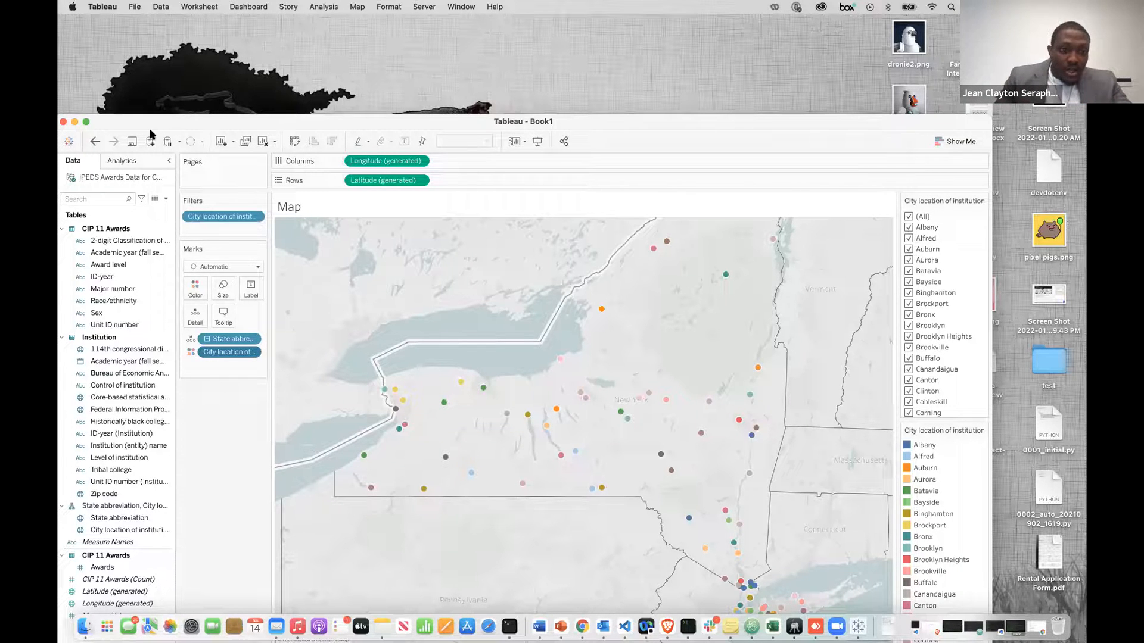
# Step: Apply the City location of institution filter to all worksheets using this data source
pyautogui.click(254, 218)
pyautogui.moveTo(258, 292)
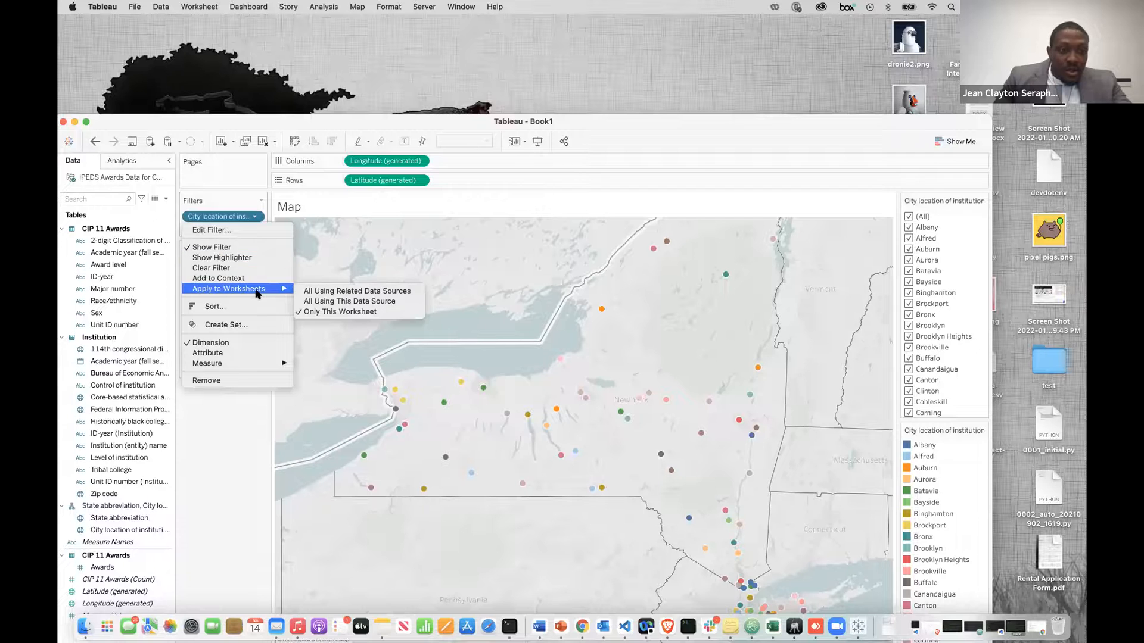
pyautogui.click(316, 302)
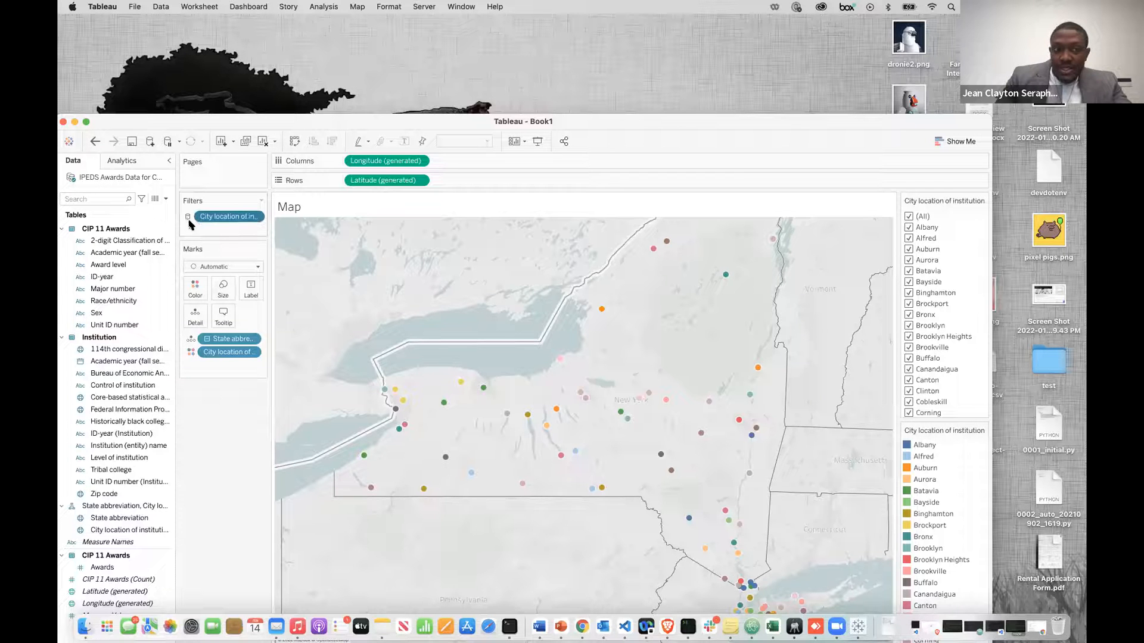
# Step: Add a new worksheet and rename it Graph
pyautogui.moveTo(359, 117); pyautogui.dragTo(362, 45)
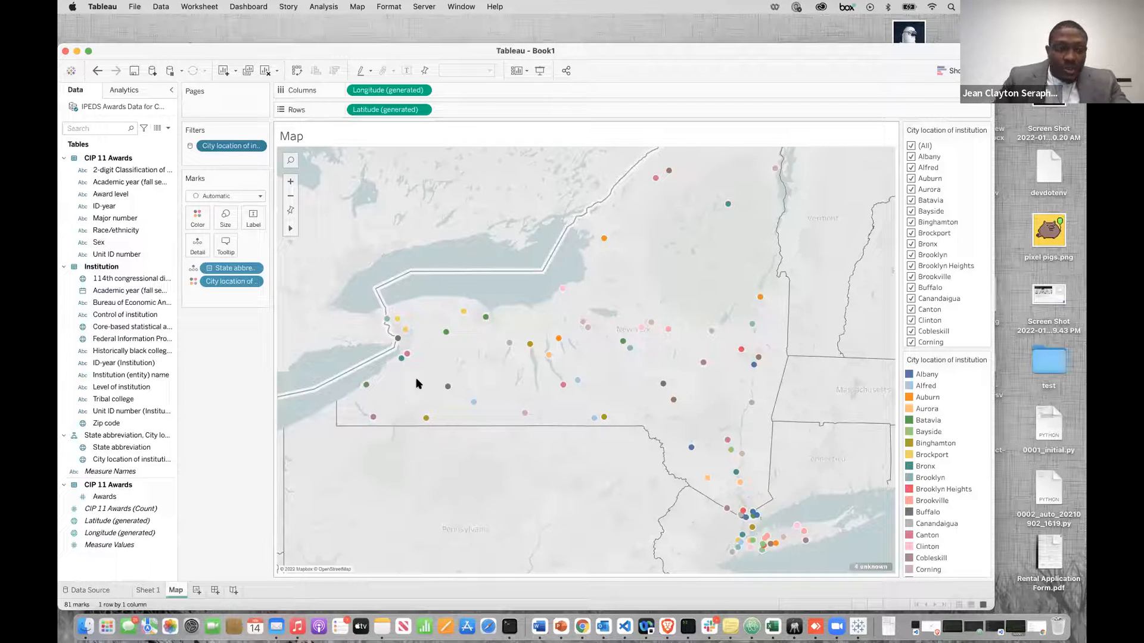
pyautogui.click(196, 591)
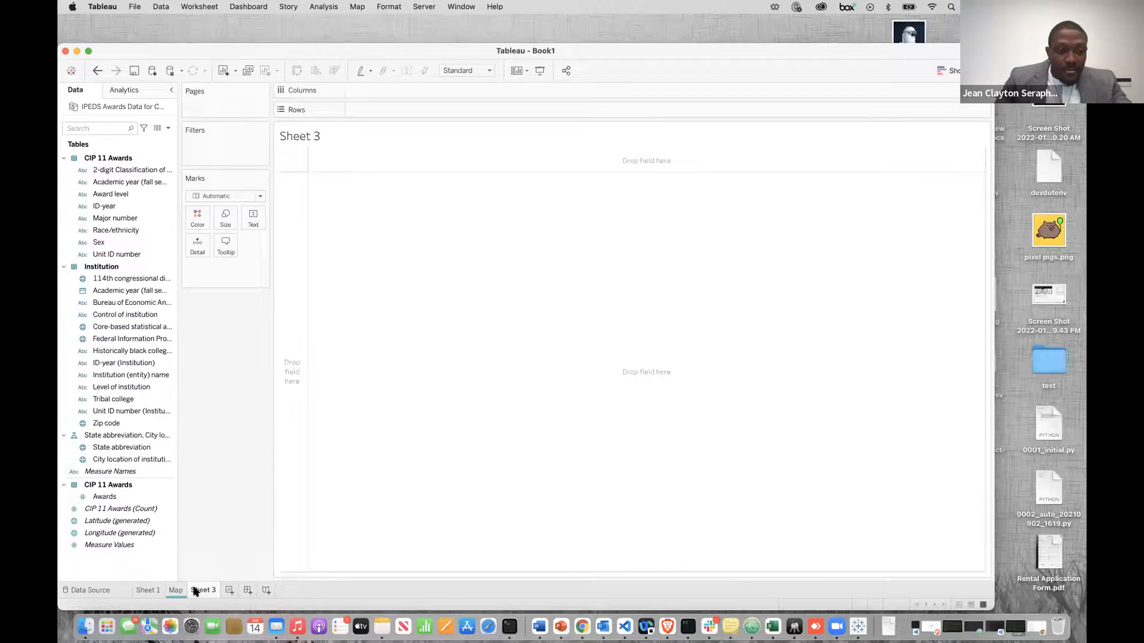
pyautogui.rightClick(208, 591)
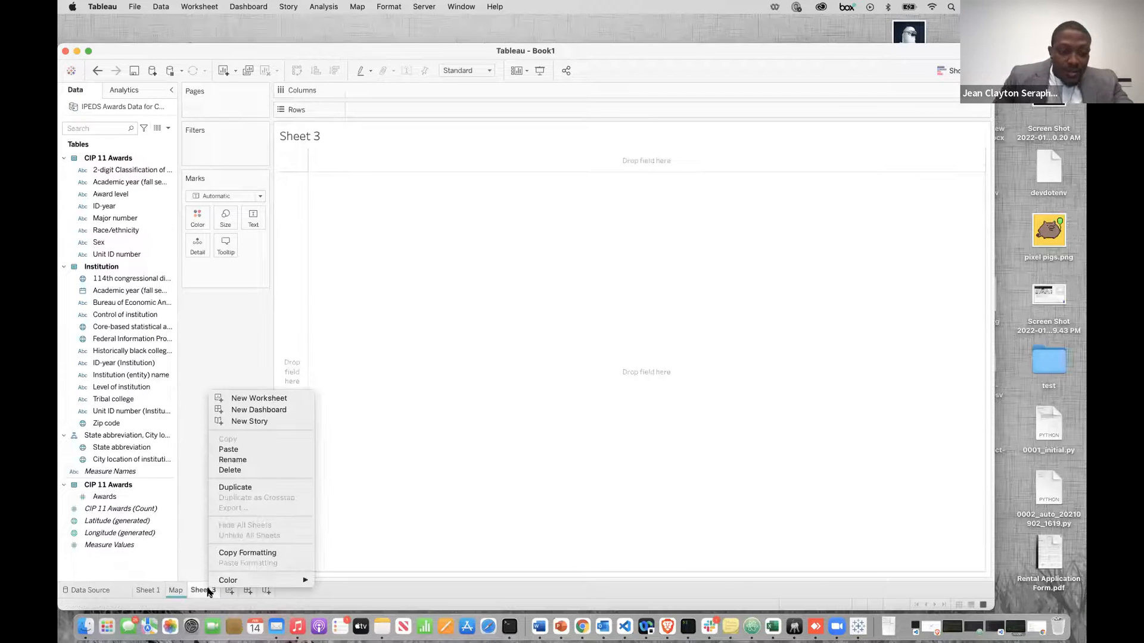
pyautogui.click(252, 462)
pyautogui.write('Graph')
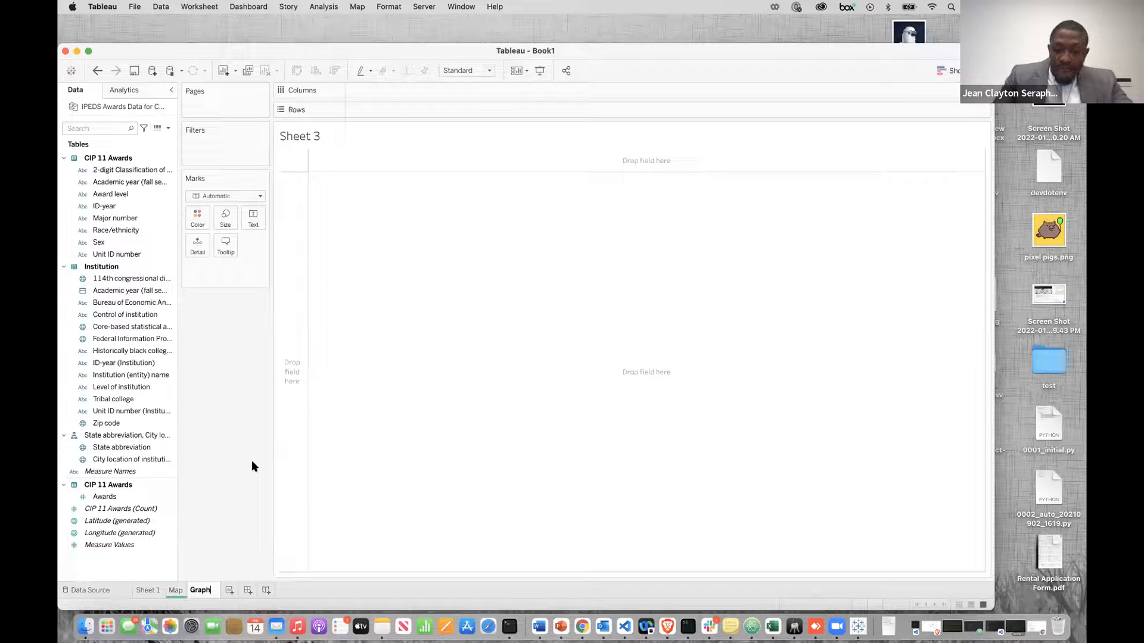
pyautogui.press('Return')
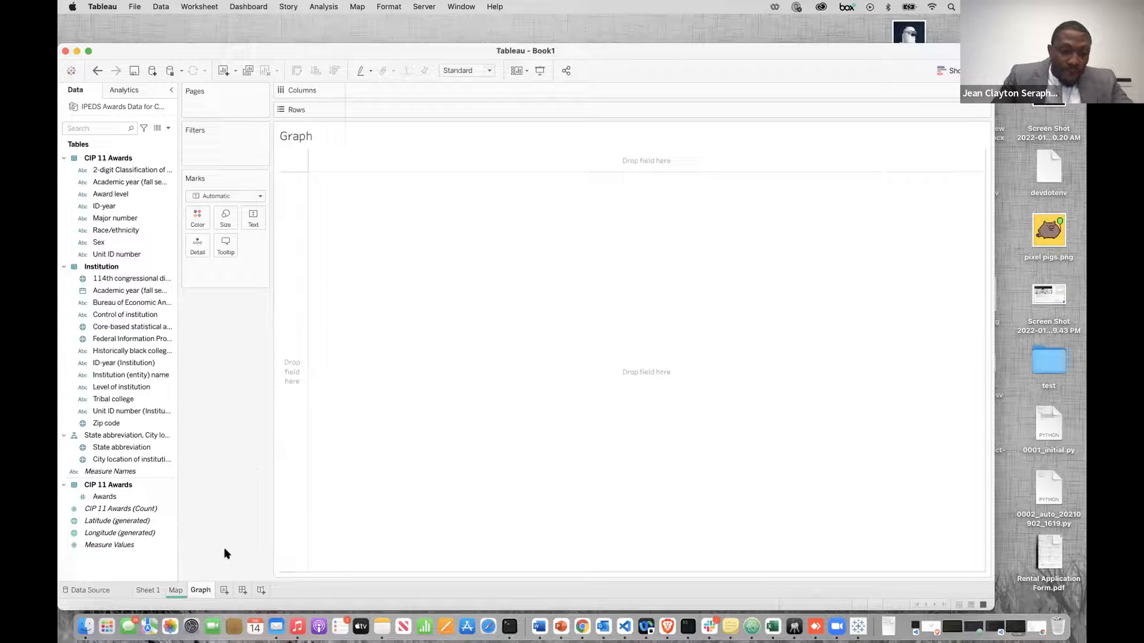
# Step: Set the Graph worksheet's tab color to Yellow
pyautogui.rightClick(203, 589)
pyautogui.moveTo(256, 576)
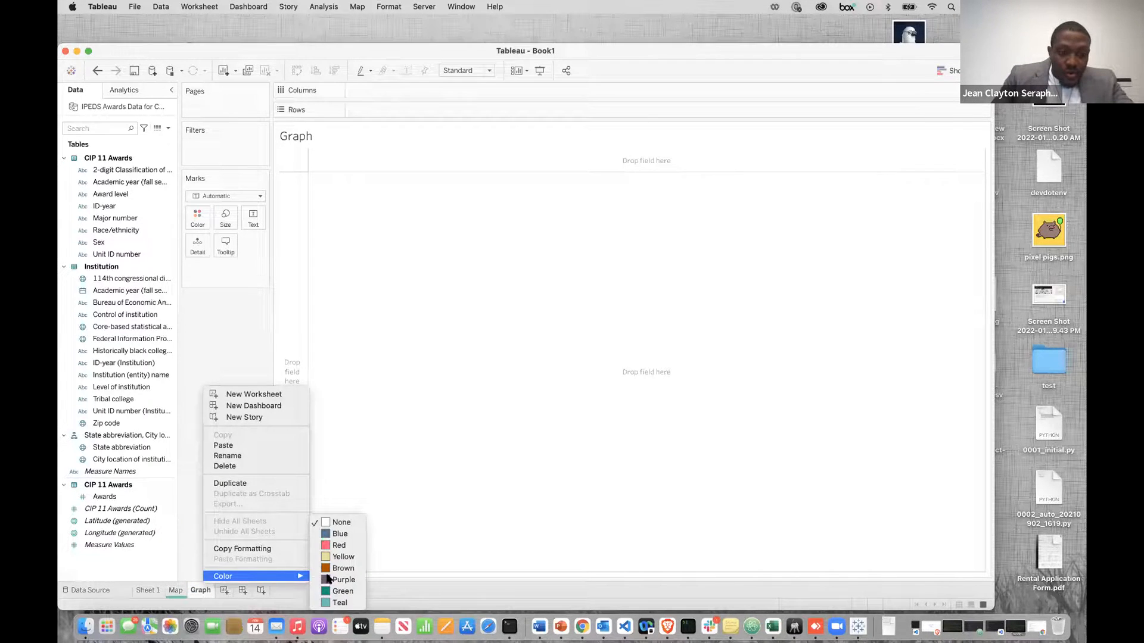
pyautogui.click(343, 557)
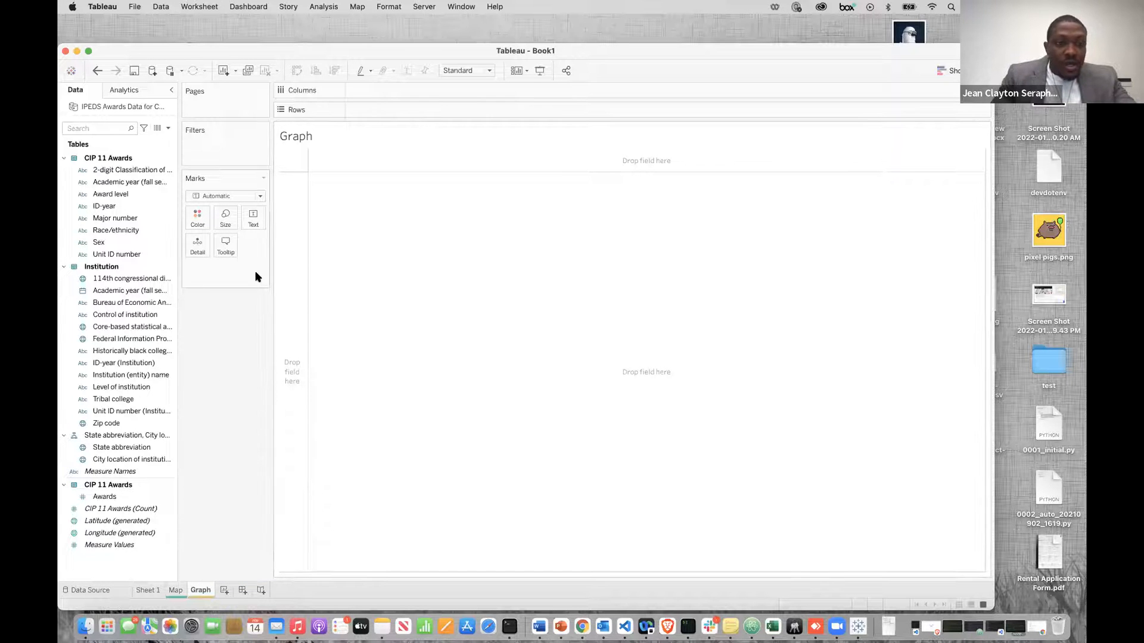
# Step: Build the Graph view with Race/ethnicity and Sex as columns and the Institution table's Academic year and Awards as rows
pyautogui.moveTo(274, 51); pyautogui.dragTo(296, 95)
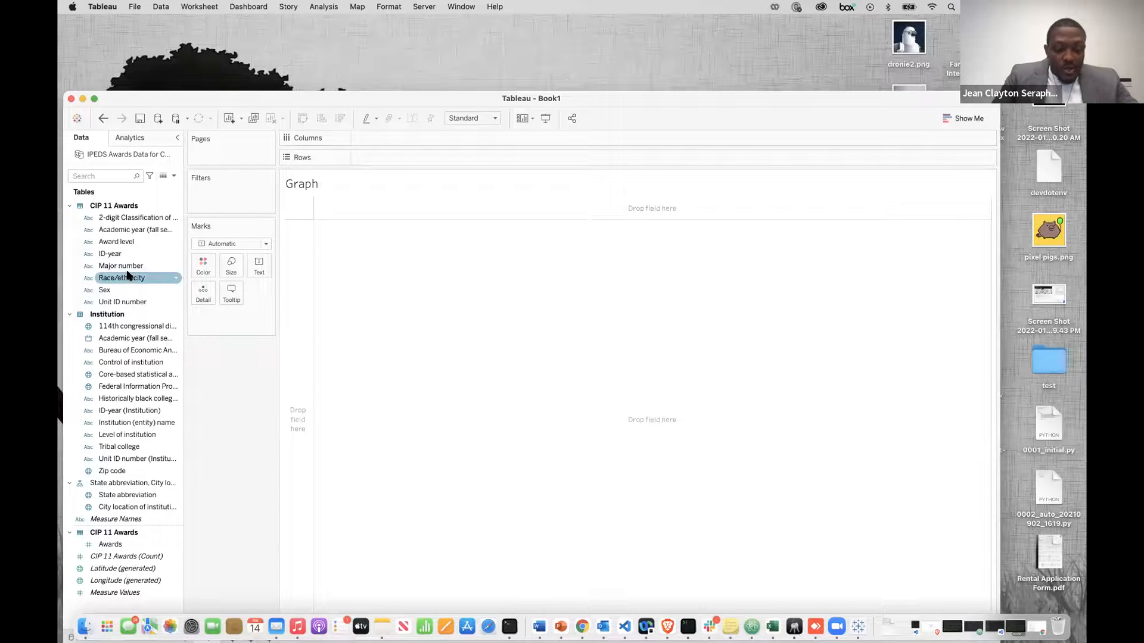
pyautogui.moveTo(127, 275); pyautogui.dragTo(384, 135)
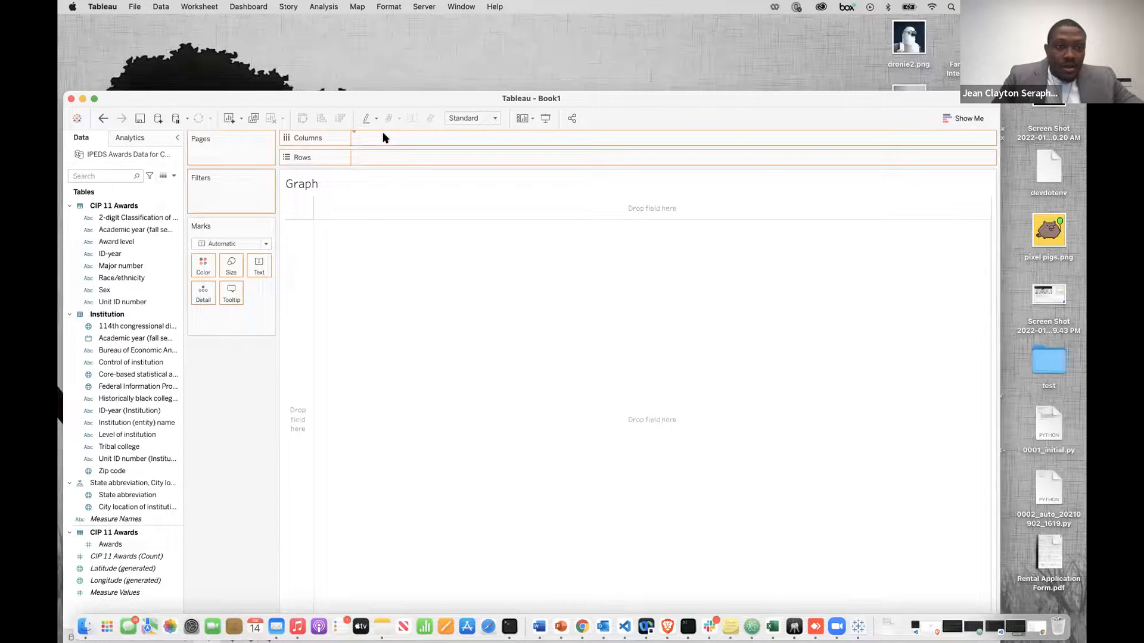
pyautogui.moveTo(104, 290); pyautogui.dragTo(475, 138)
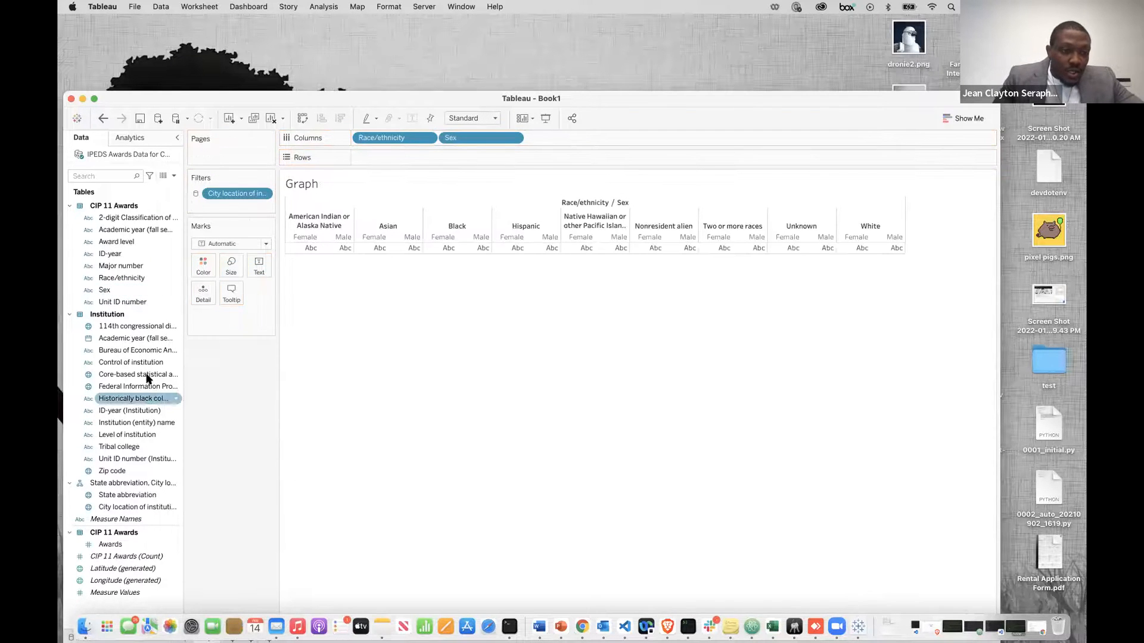
pyautogui.moveTo(136, 338); pyautogui.dragTo(405, 162)
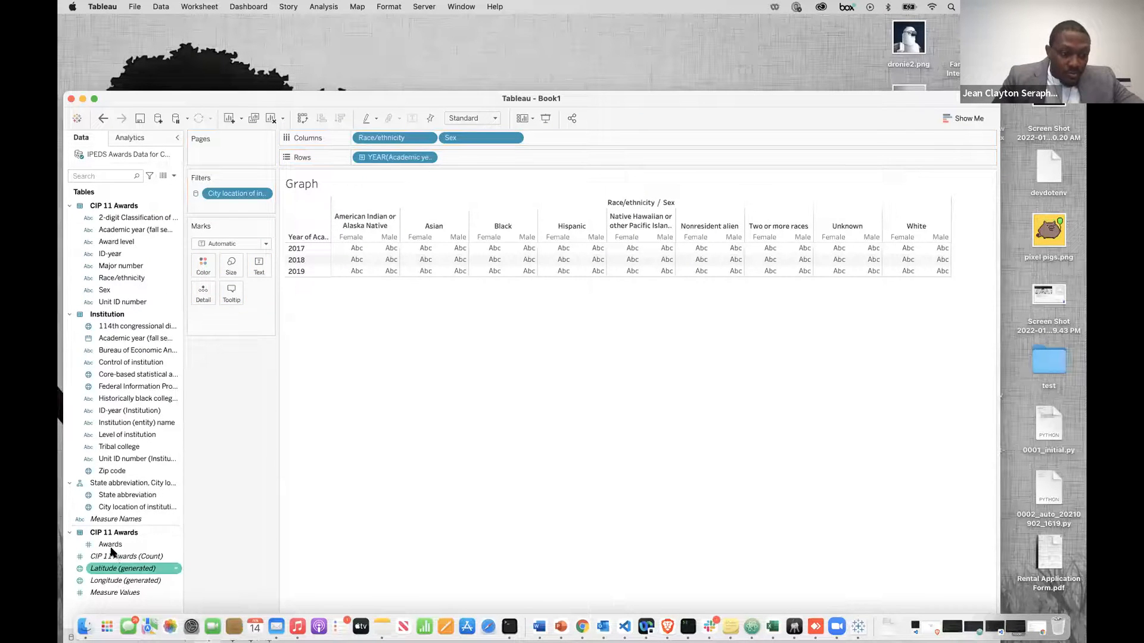
pyautogui.moveTo(110, 550); pyautogui.dragTo(503, 161)
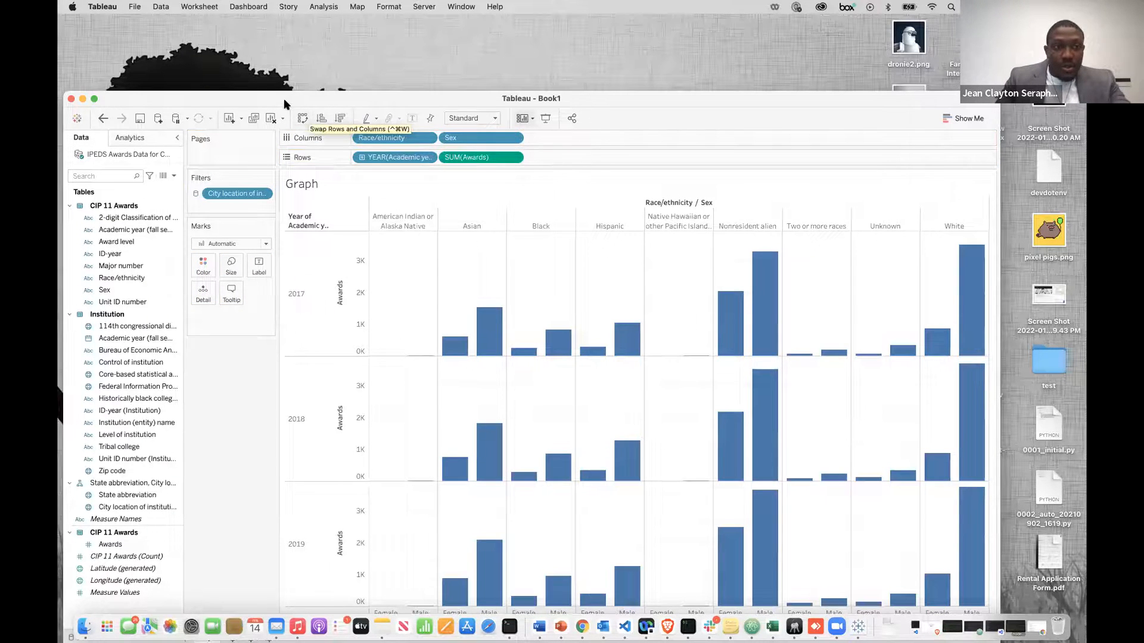
# Step: Color the Graph worksheet's bars by Race/ethnicity
pyautogui.moveTo(283, 98); pyautogui.dragTo(266, 44)
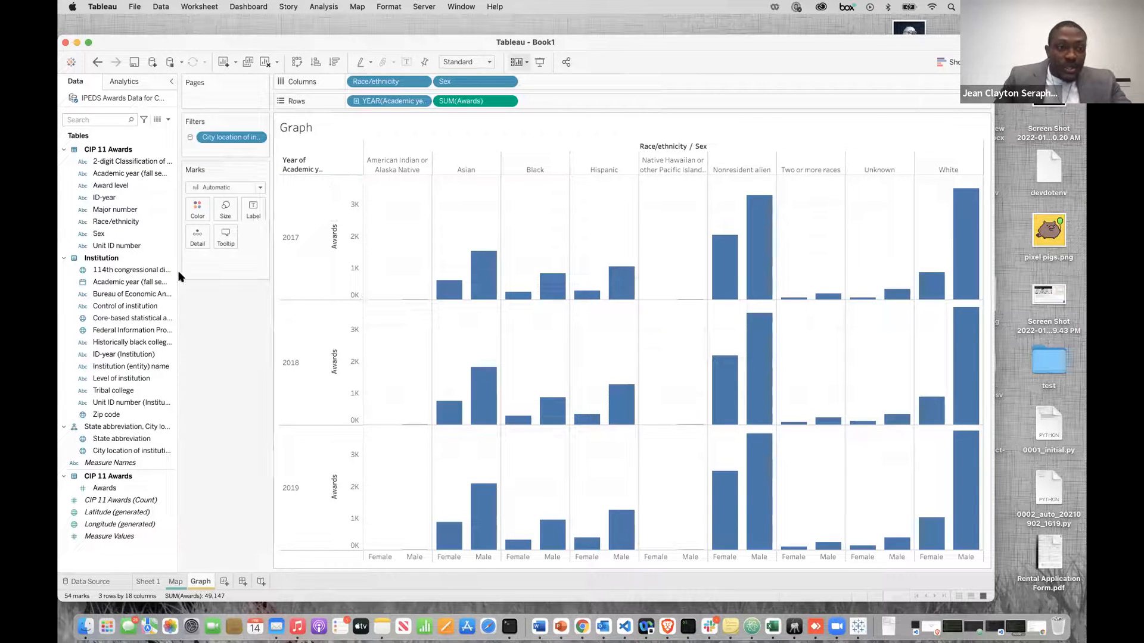
pyautogui.moveTo(127, 223); pyautogui.dragTo(219, 266)
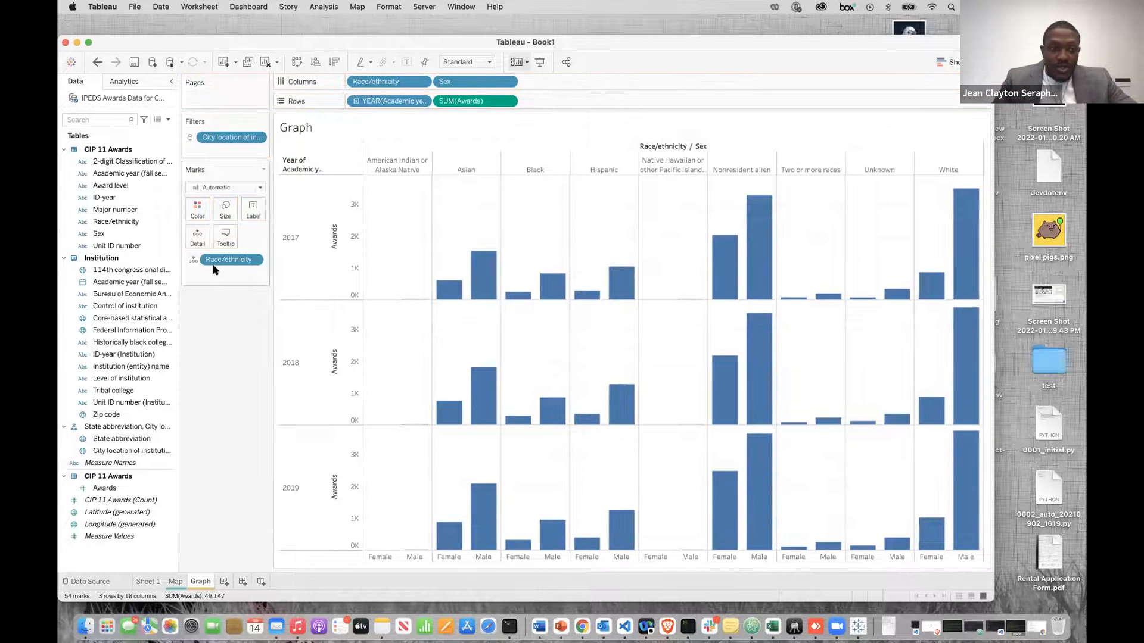
pyautogui.click(194, 260)
pyautogui.click(200, 272)
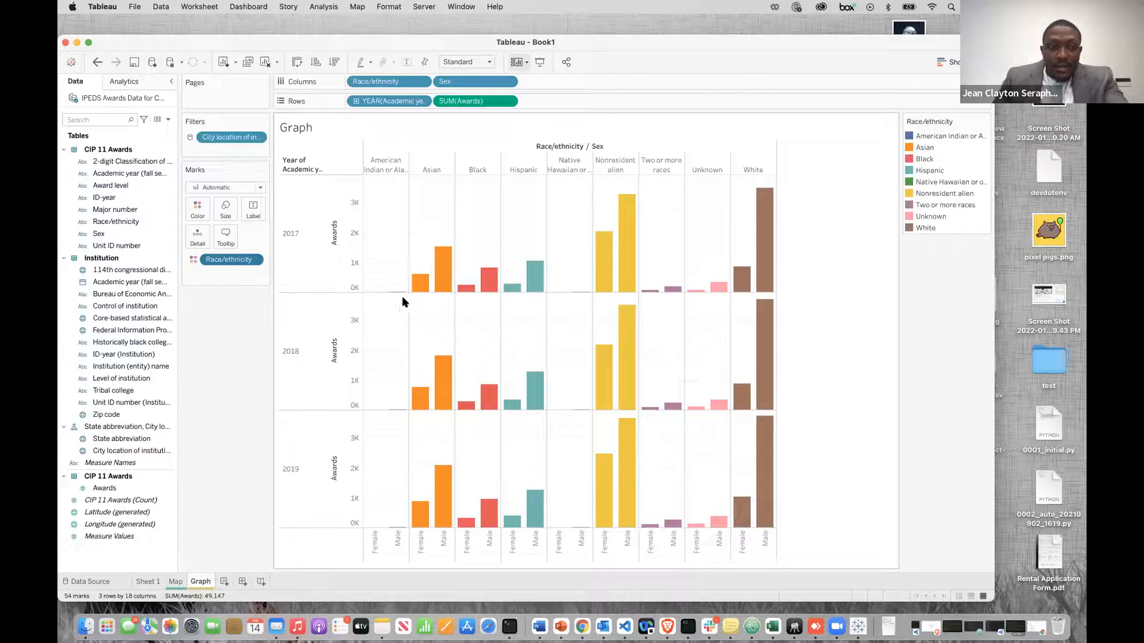
pyautogui.moveTo(401, 294)
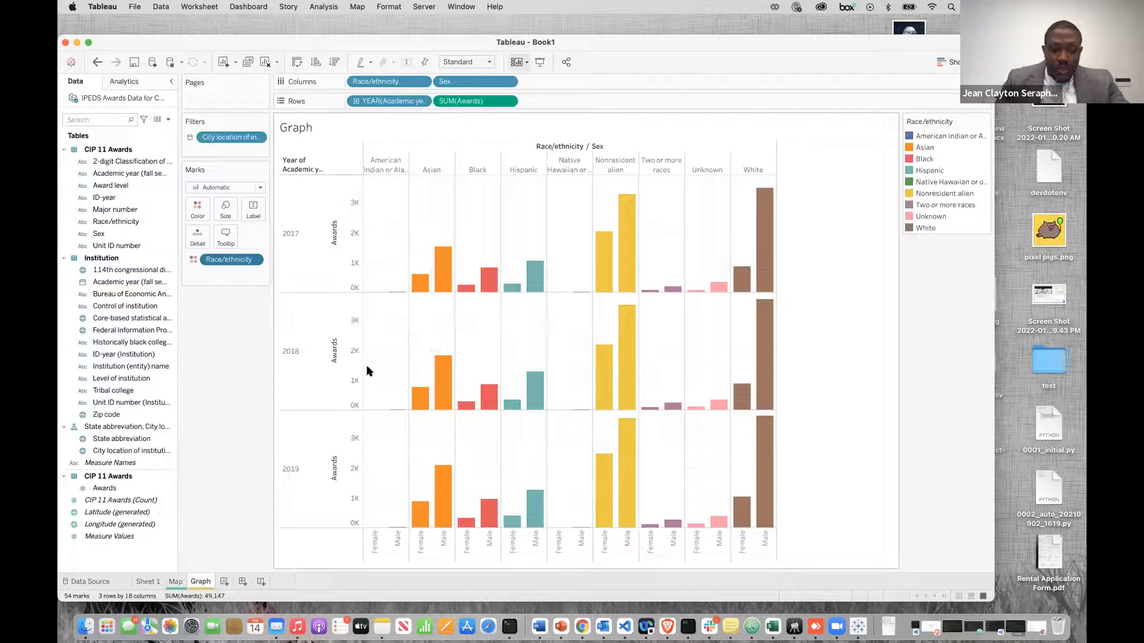
# Step: Add a new dashboard named Dashboard and give its tab the color Brown
pyautogui.click(243, 582)
pyautogui.rightClick(236, 586)
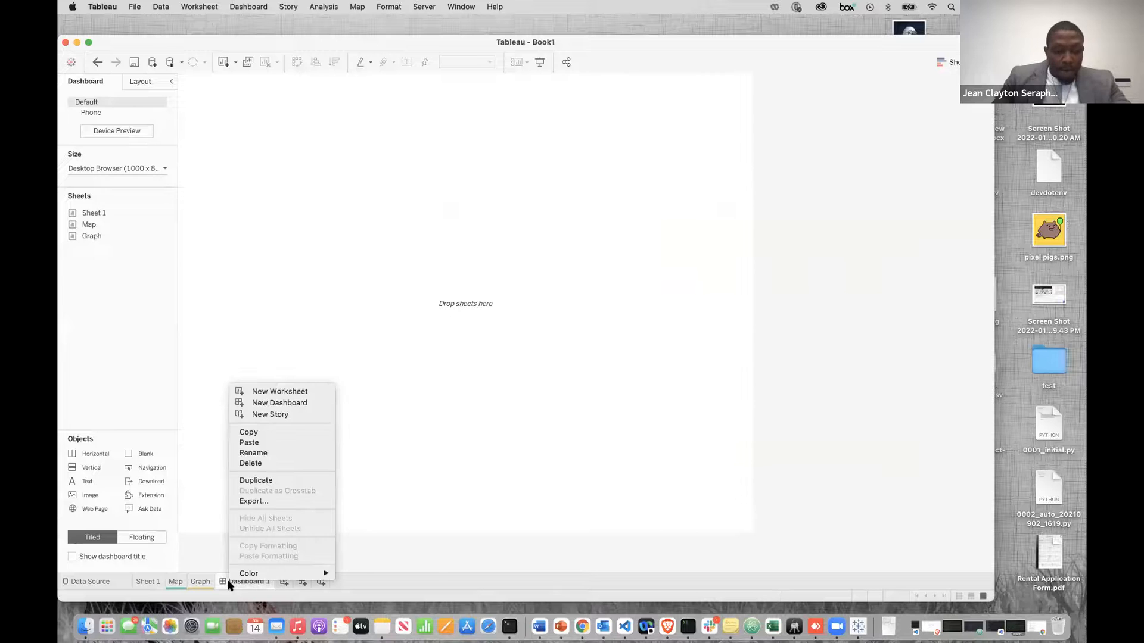
pyautogui.click(288, 456)
pyautogui.click(268, 581)
pyautogui.press('BackSpace')
pyautogui.press('BackSpace')
pyautogui.click(286, 517)
pyautogui.rightClick(244, 582)
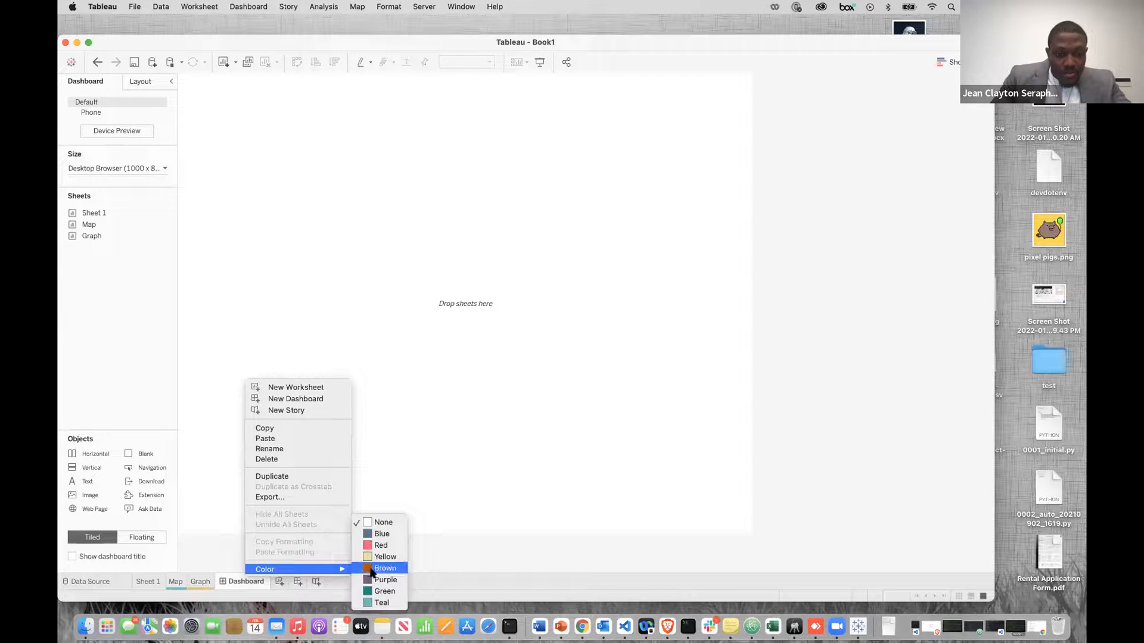
pyautogui.click(382, 568)
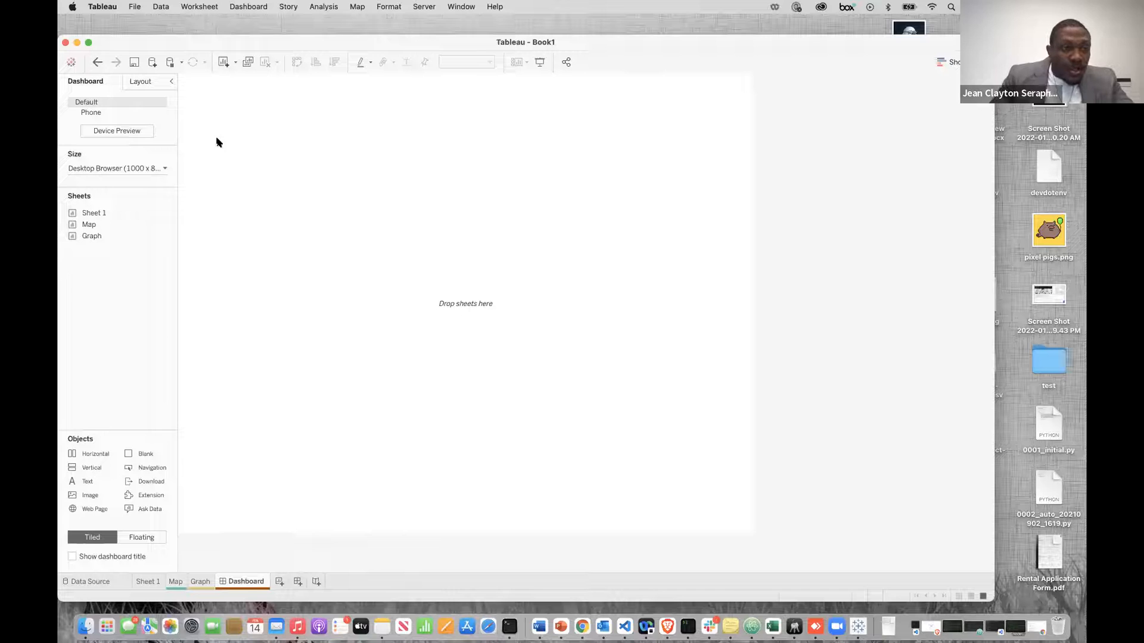
# Step: Set the dashboard's fixed size to 1300 px wide and 900 px high
pyautogui.click(137, 168)
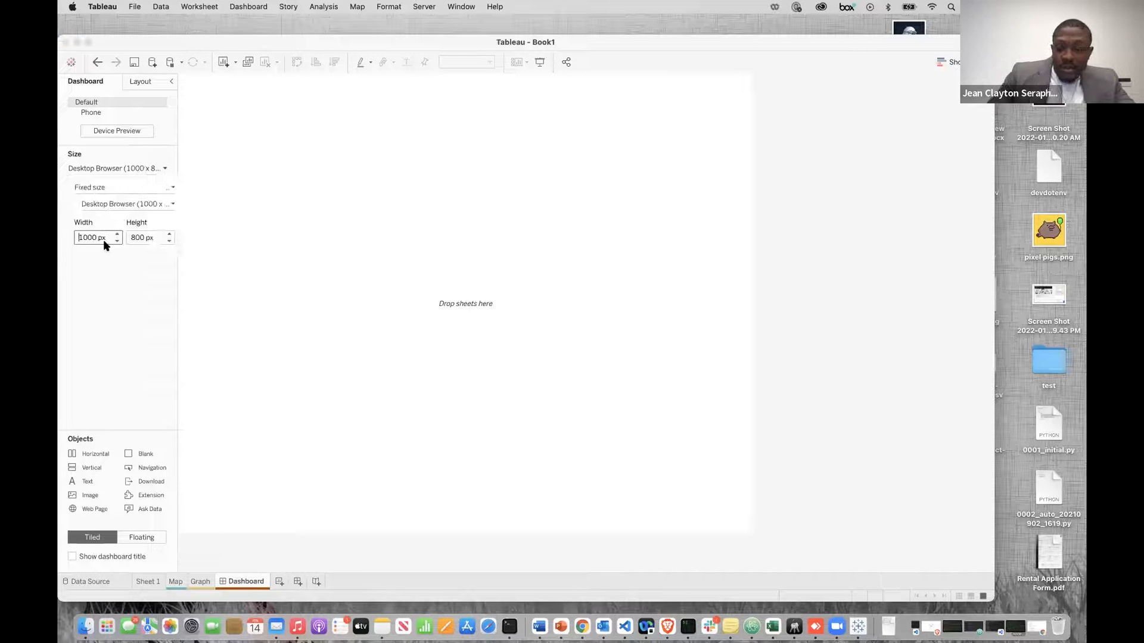
pyautogui.press('Delete')
pyautogui.write('3')
pyautogui.click(136, 243)
pyautogui.click(136, 239)
pyautogui.press('Delete')
pyautogui.write('9')
pyautogui.press('Return')
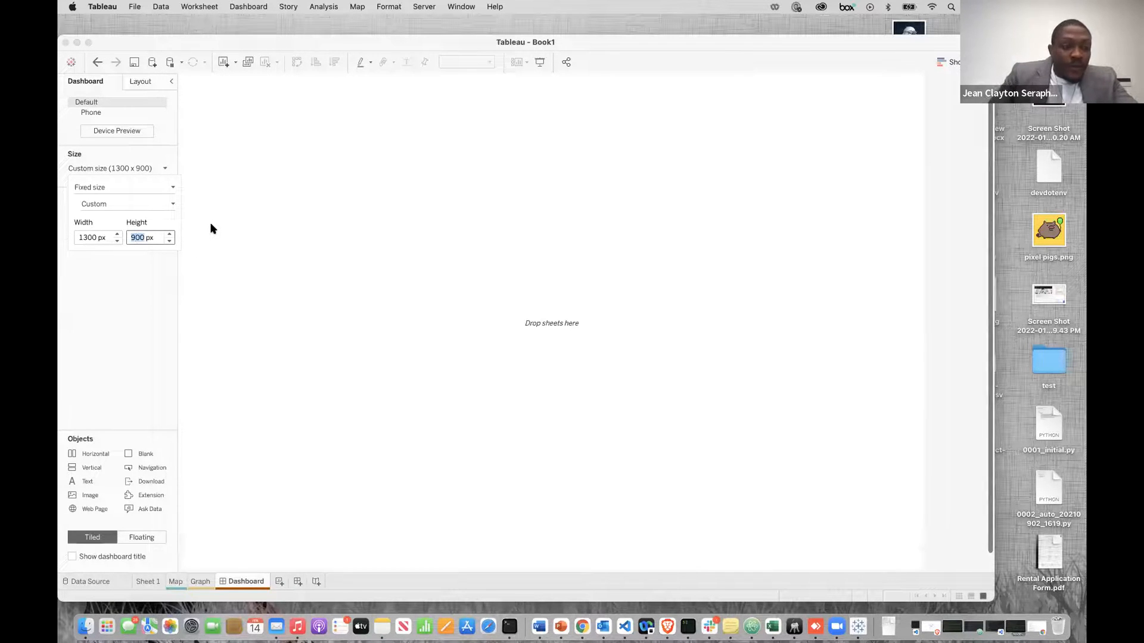
# Step: Set the dashboard's default shading to light gray in the dashboard formatting
pyautogui.click(387, 7)
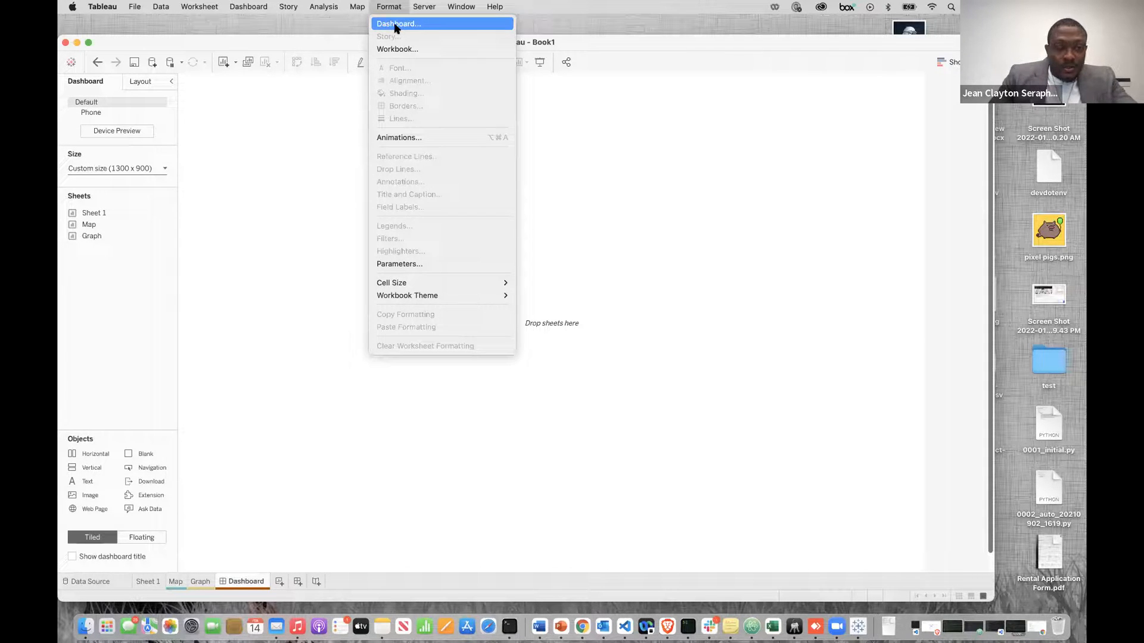
pyautogui.click(395, 26)
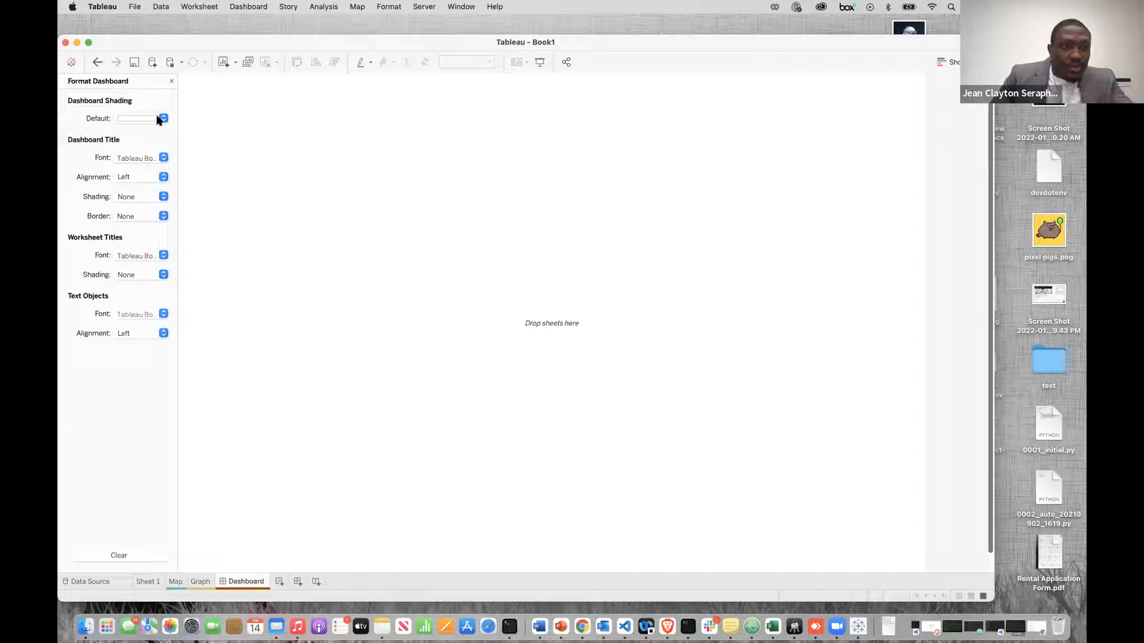
pyautogui.click(159, 120)
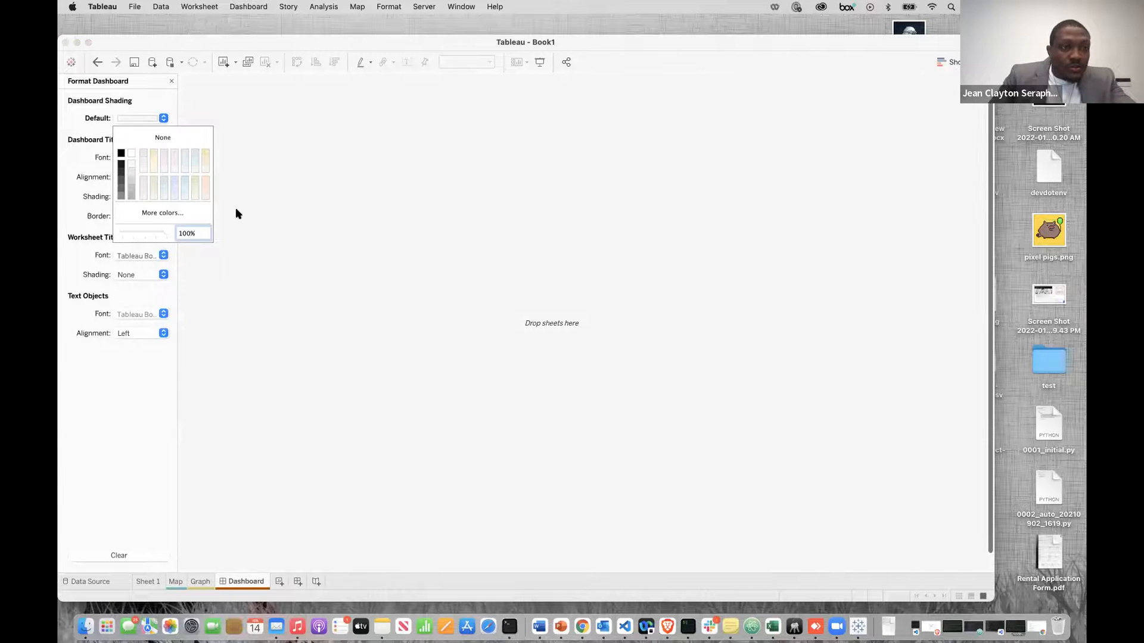
pyautogui.click(238, 215)
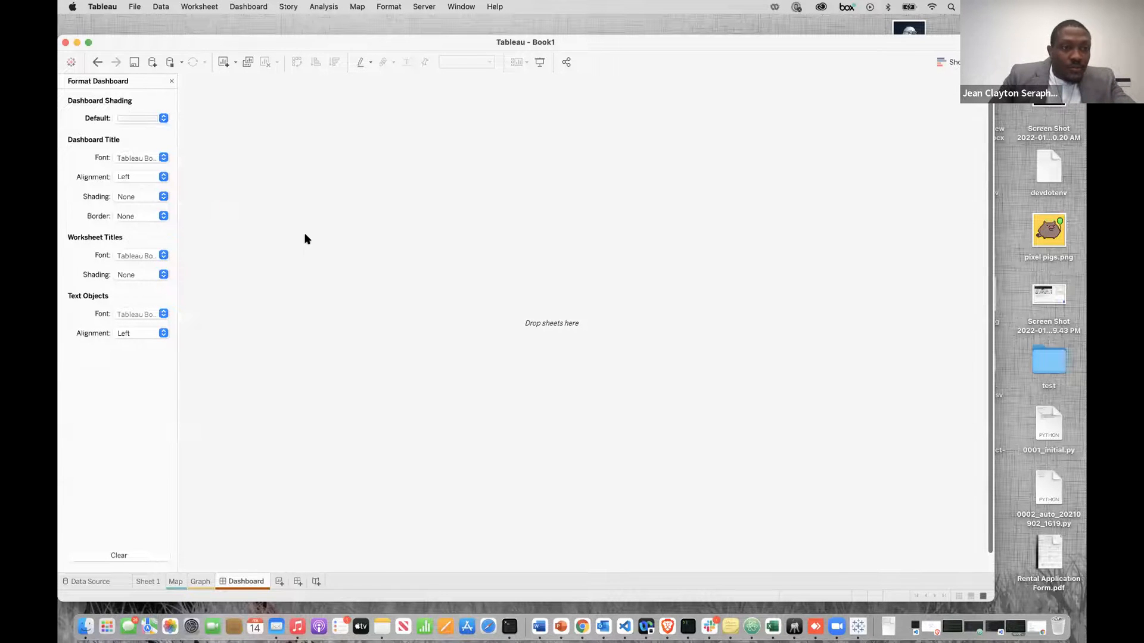
# Step: Format the dashboard title with black shading and a solid border of the middle thickness
pyautogui.click(164, 198)
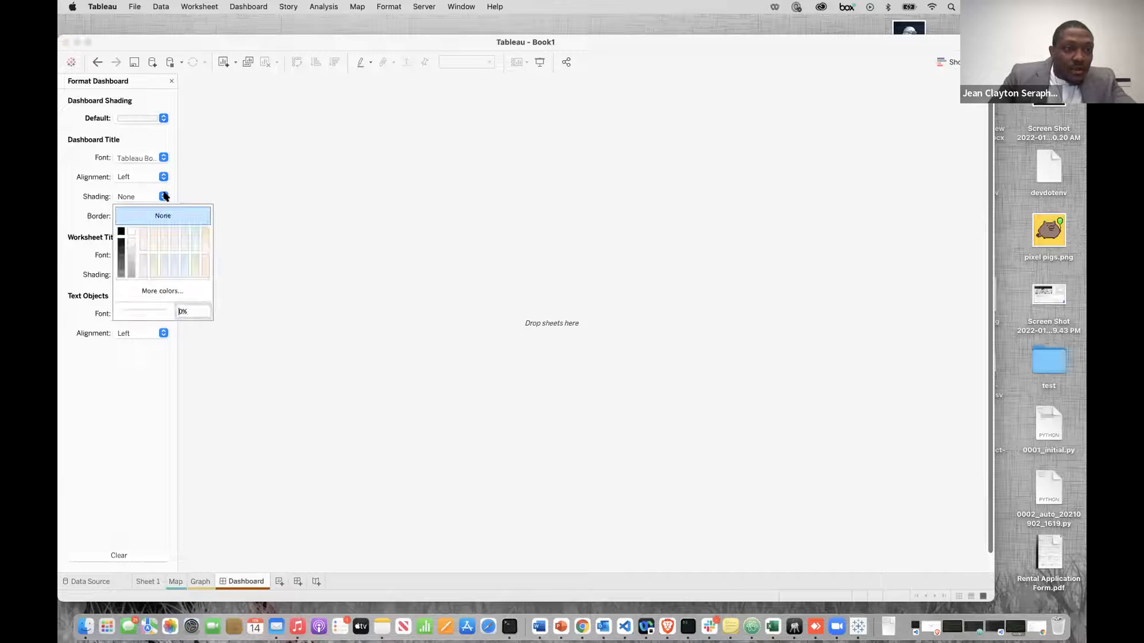
pyautogui.click(121, 231)
pyautogui.click(65, 212)
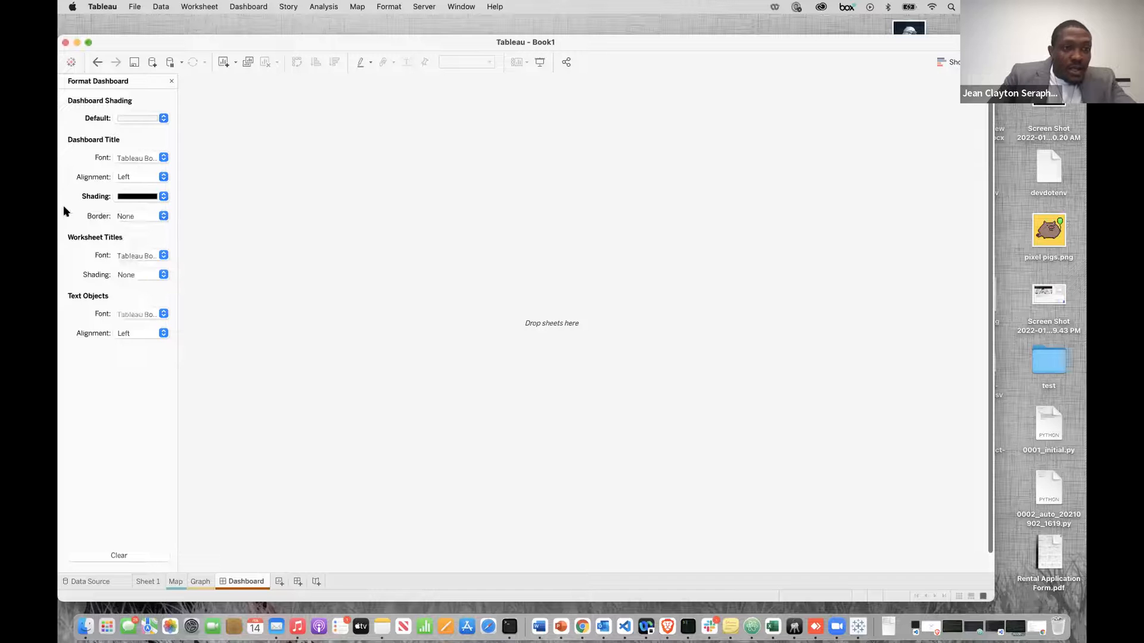
pyautogui.click(163, 215)
pyautogui.click(157, 291)
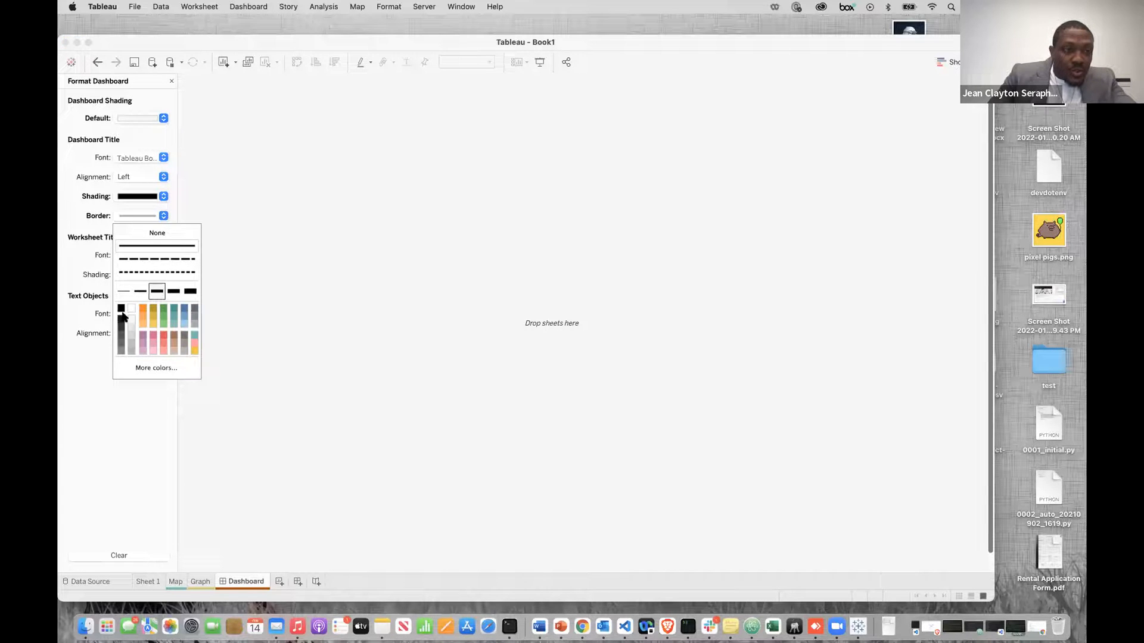
pyautogui.click(88, 336)
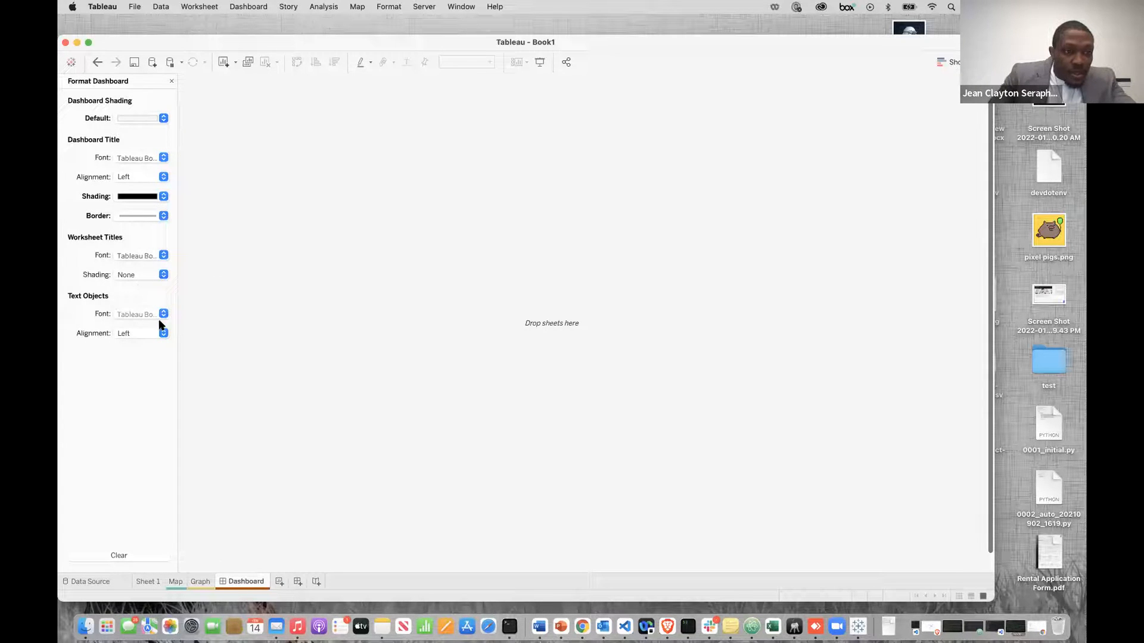
# Step: Shade the worksheet titles light gray and close the dashboard formatting
pyautogui.click(163, 274)
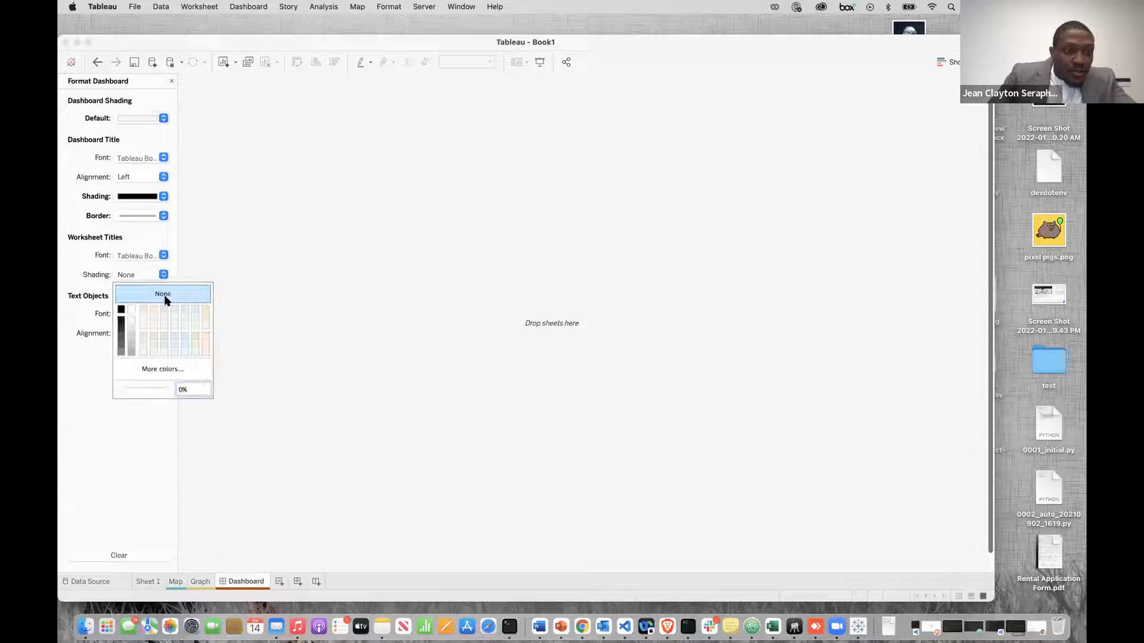
pyautogui.click(166, 338)
pyautogui.click(81, 388)
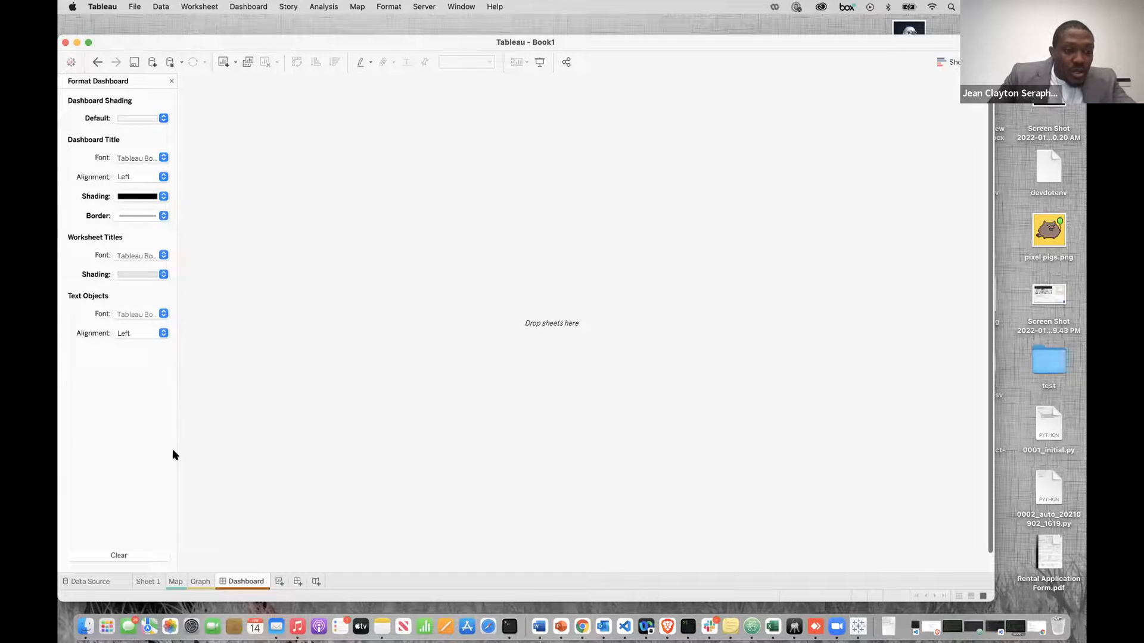
pyautogui.click(172, 81)
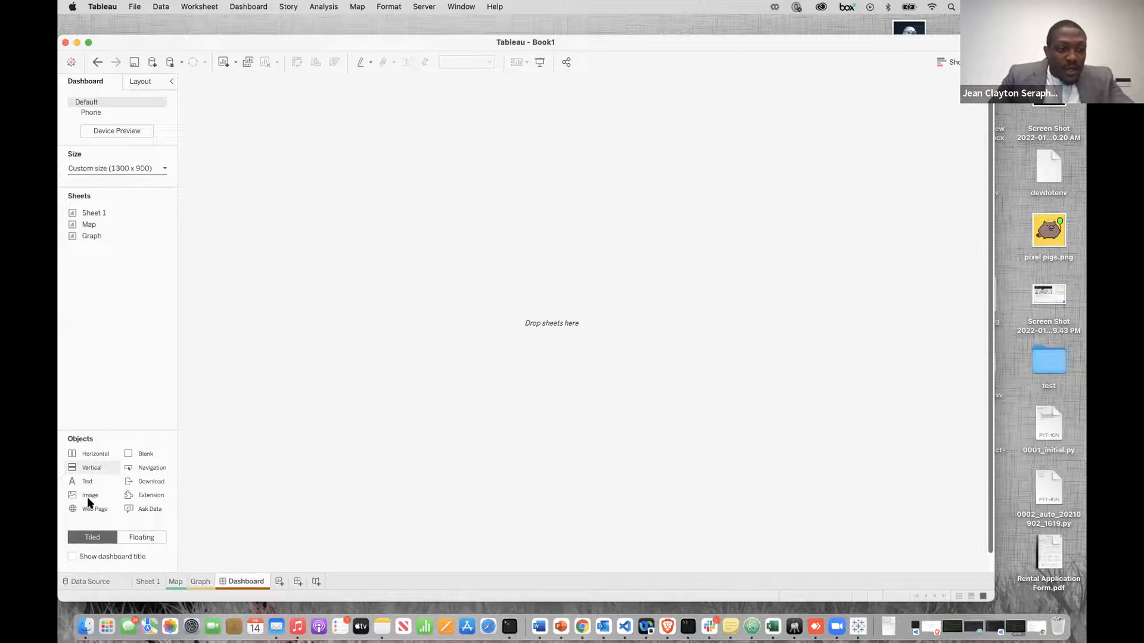
# Step: Show the dashboard title and enlarge its height into a tall banner
pyautogui.click(73, 555)
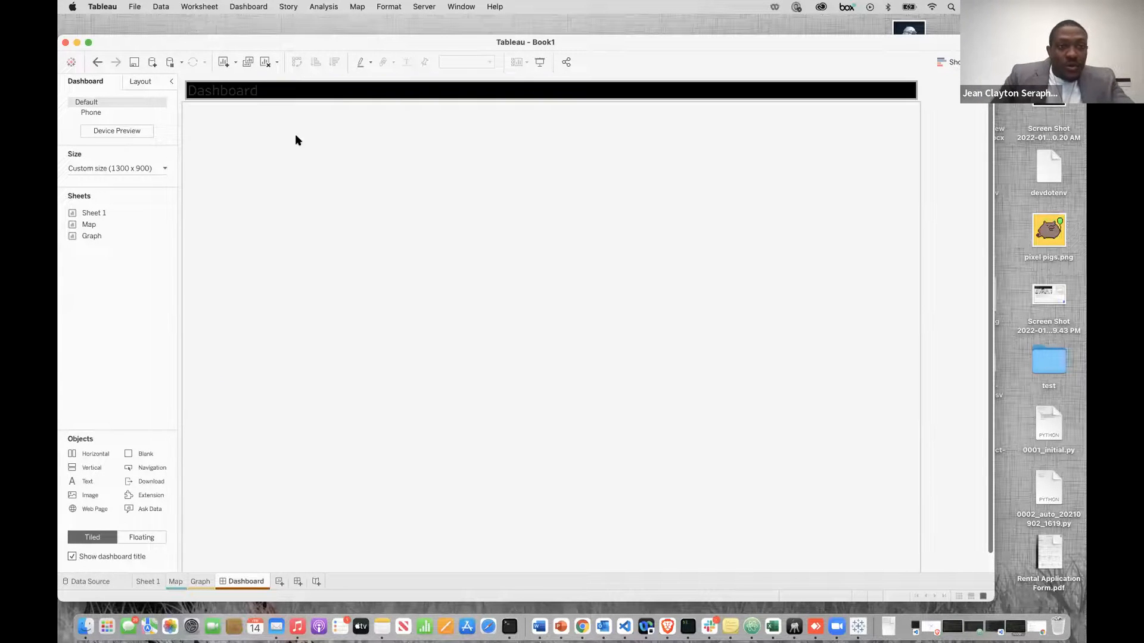
pyautogui.click(254, 98)
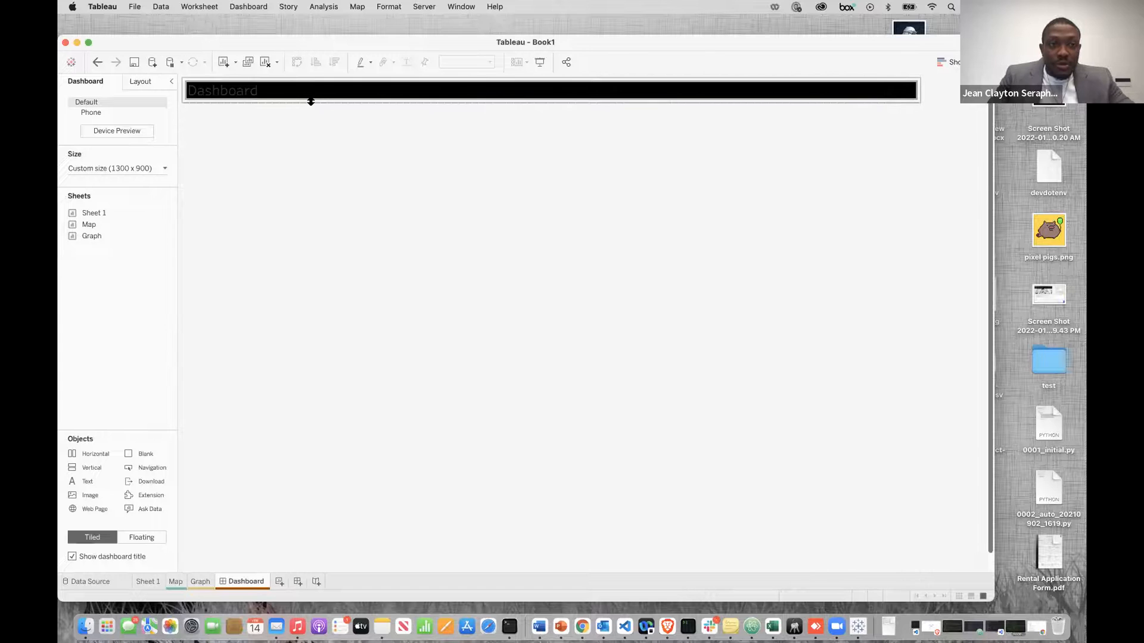
pyautogui.moveTo(312, 102); pyautogui.dragTo(309, 176)
# Step: Replace the dashboard title's sheet-name placeholder with the text CIP 11 AWARDS
pyautogui.doubleClick(256, 130)
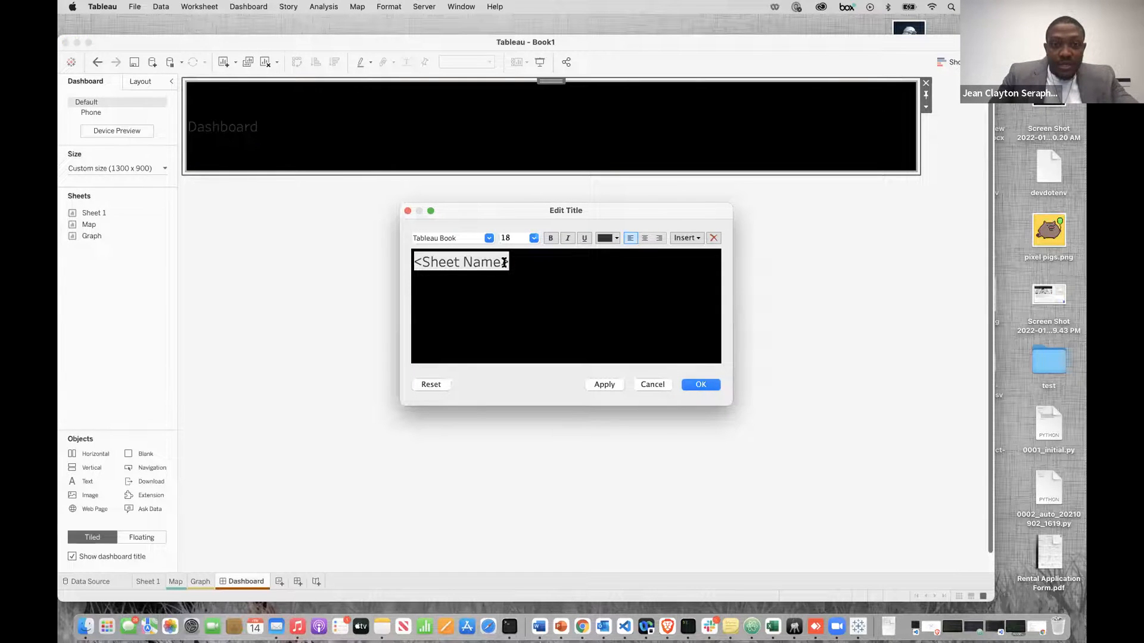
pyautogui.press('BackSpace')
pyautogui.press('BackSpace')
pyautogui.press('BackSpace')
pyautogui.press('BackSpace')
pyautogui.press('BackSpace')
pyautogui.press('BackSpace')
pyautogui.press('BackSpace')
pyautogui.press('BackSpace')
pyautogui.press('BackSpace')
pyautogui.press('BackSpace')
pyautogui.press('BackSpace')
pyautogui.press('BackSpace')
pyautogui.write('CIP 11 AWARDS')
# Step: Format the title text as size 26, centered and white, and apply it to the dashboard
pyautogui.moveTo(515, 262); pyautogui.dragTo(410, 261)
pyautogui.click(534, 238)
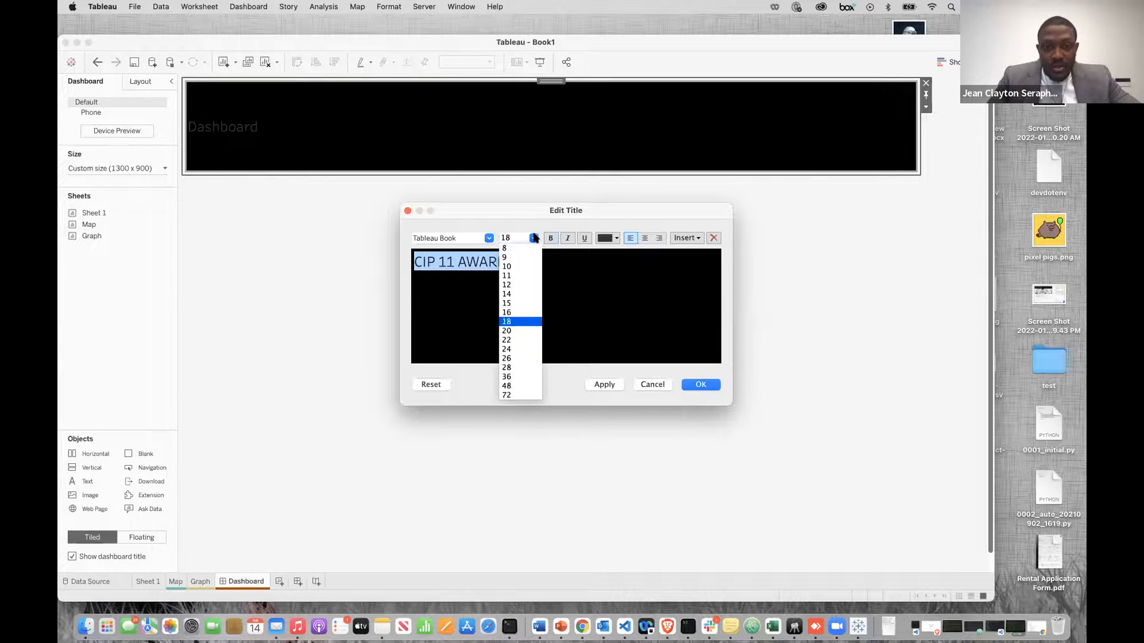
pyautogui.click(521, 358)
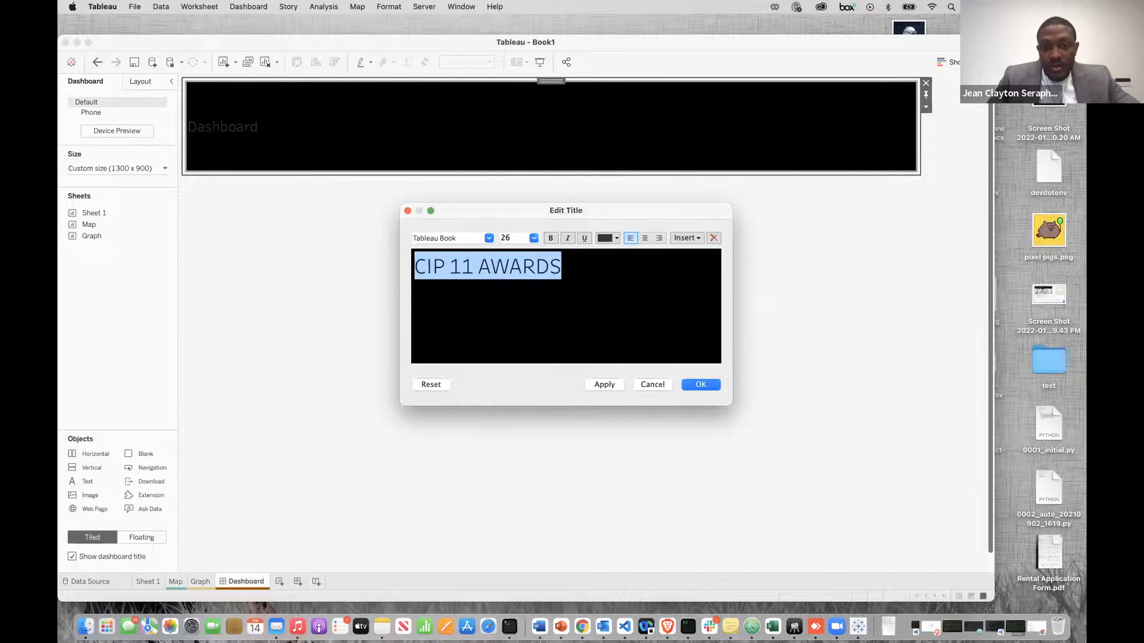
pyautogui.click(644, 238)
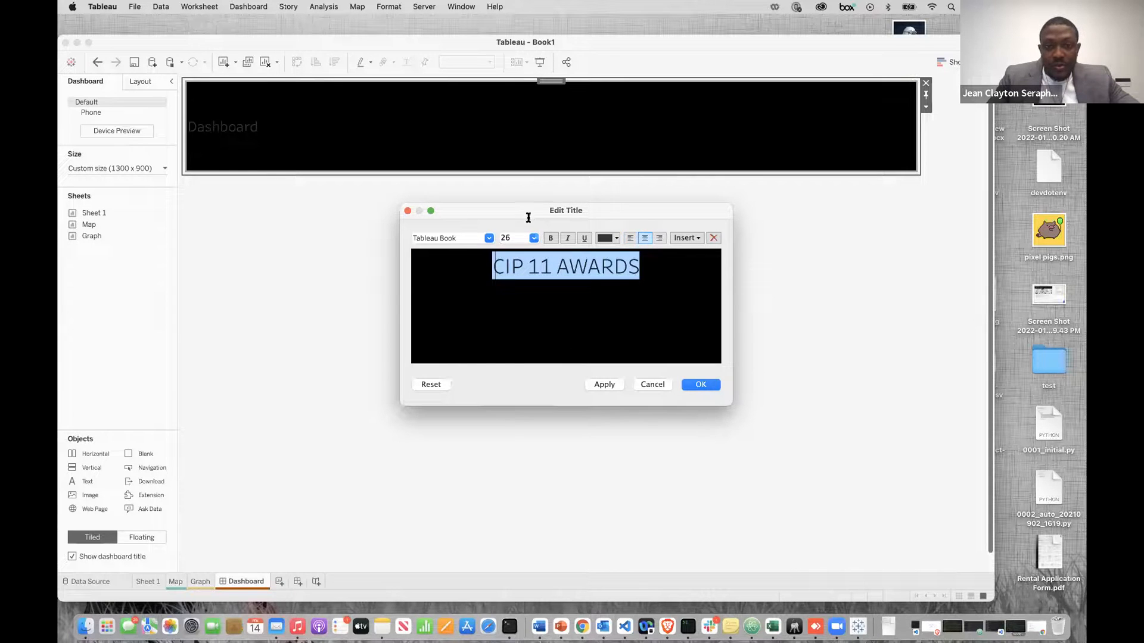
pyautogui.click(616, 238)
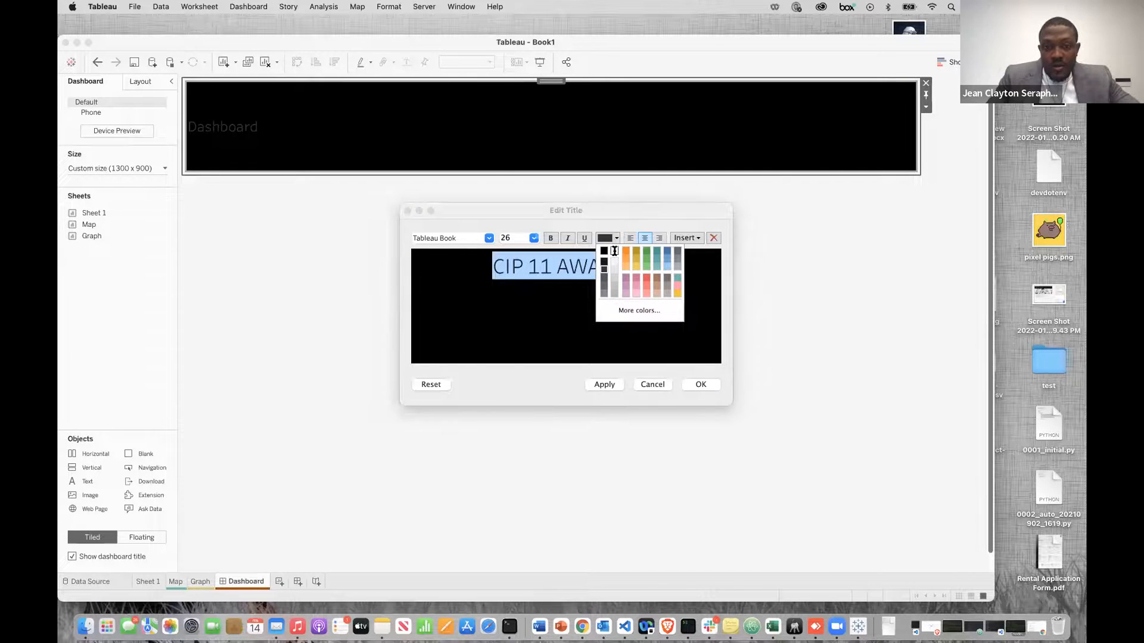
pyautogui.click(614, 251)
pyautogui.click(607, 384)
pyautogui.click(708, 384)
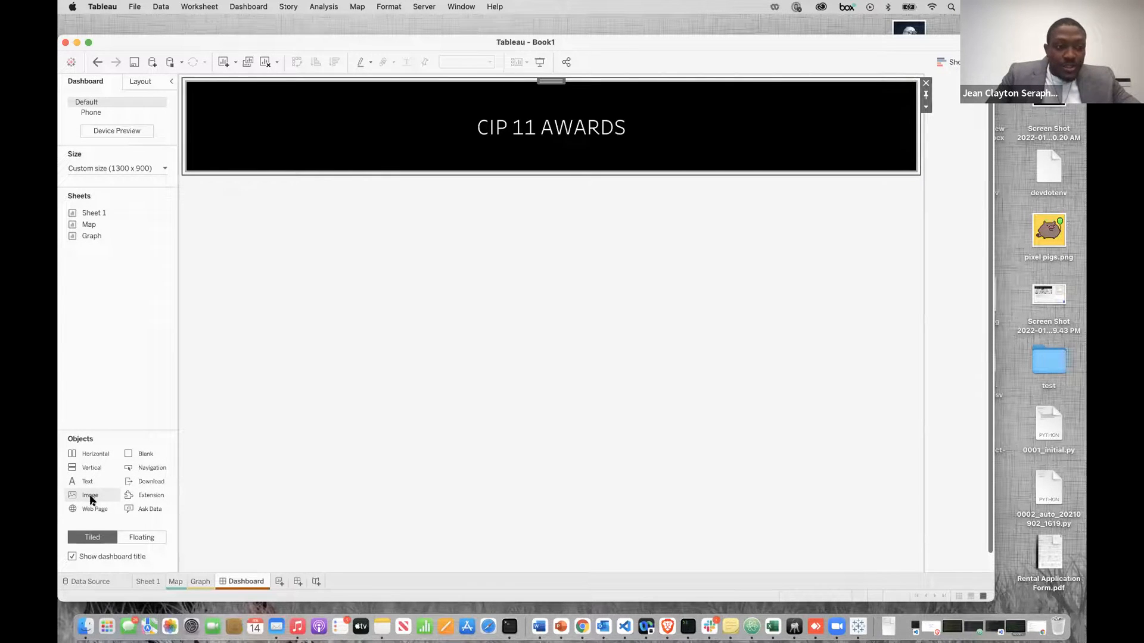
# Step: Insert an image object below the title banner using the file urban_logo.png
pyautogui.moveTo(91, 499); pyautogui.dragTo(642, 323)
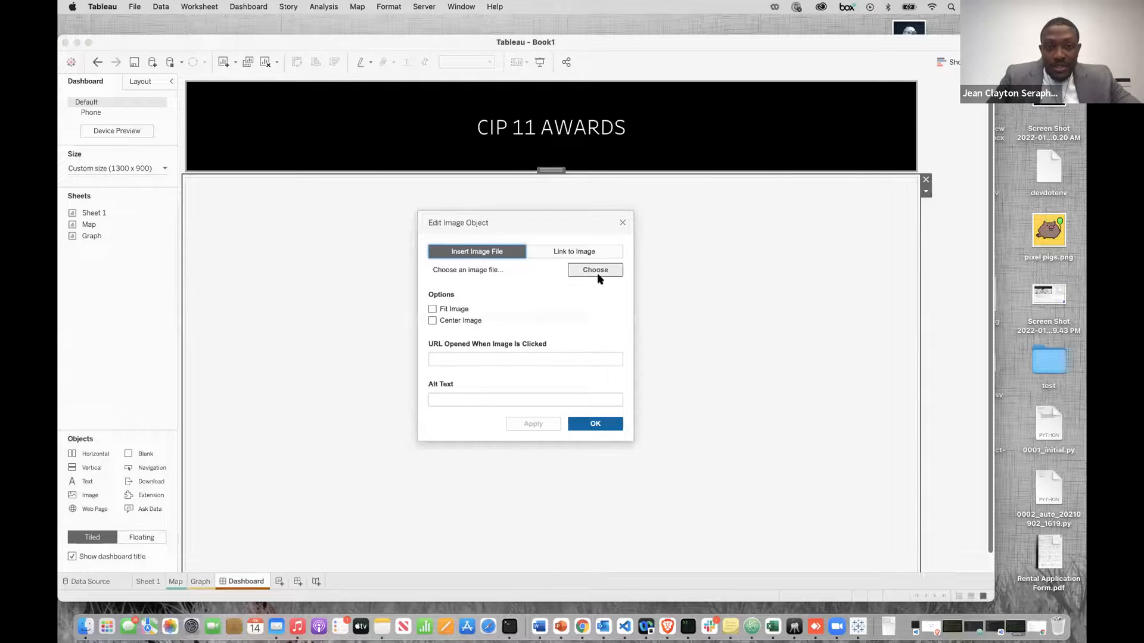
pyautogui.click(595, 271)
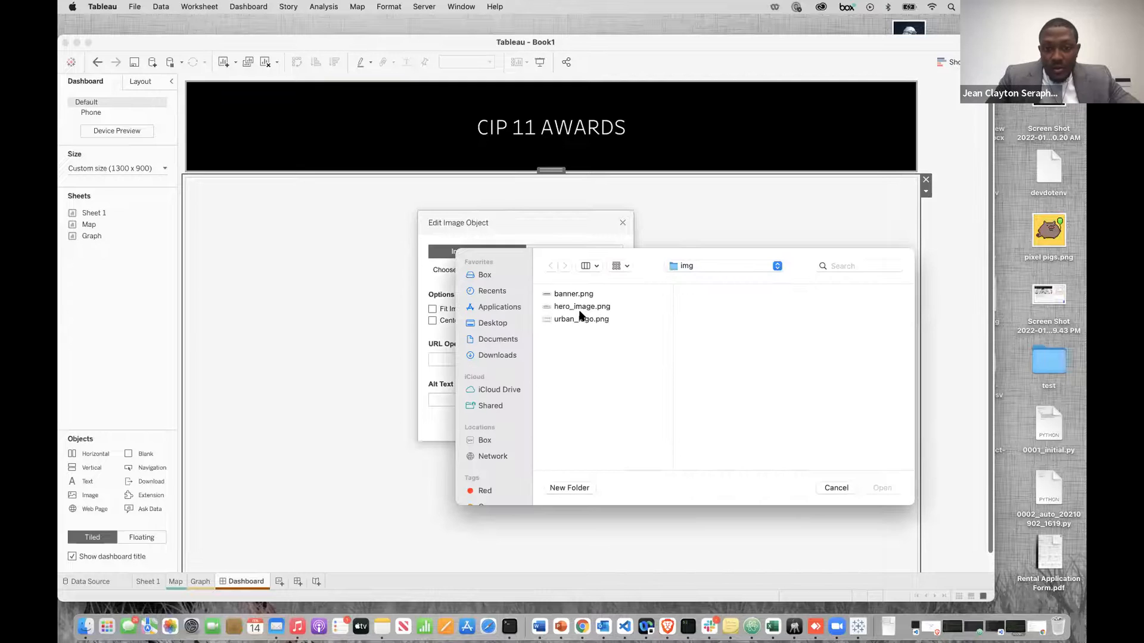
pyautogui.doubleClick(580, 318)
pyautogui.click(534, 424)
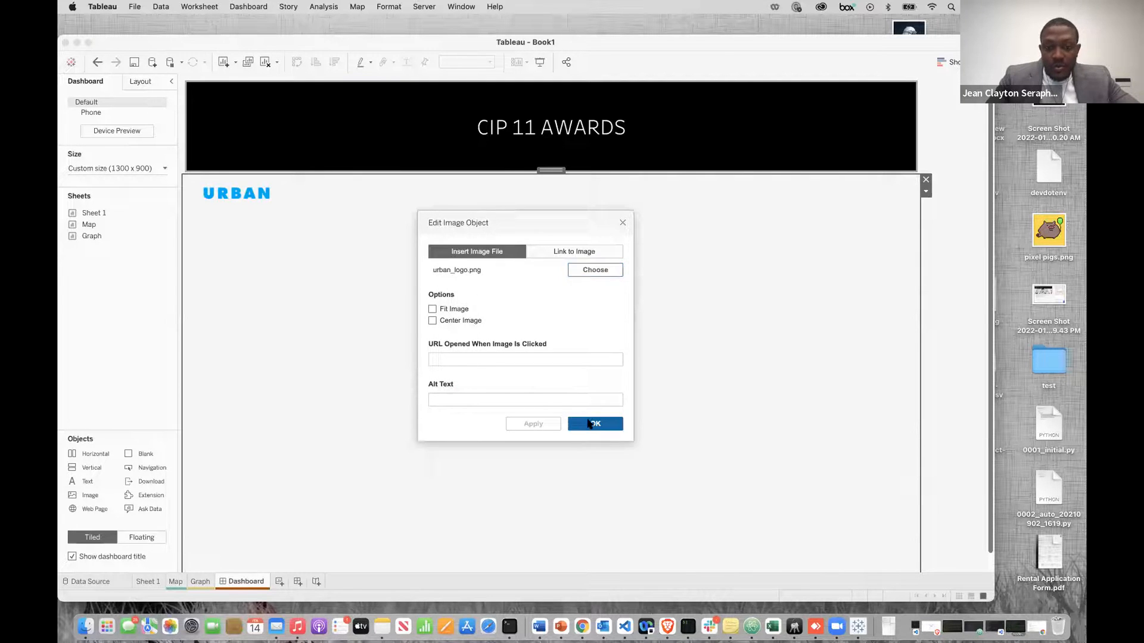
pyautogui.click(590, 423)
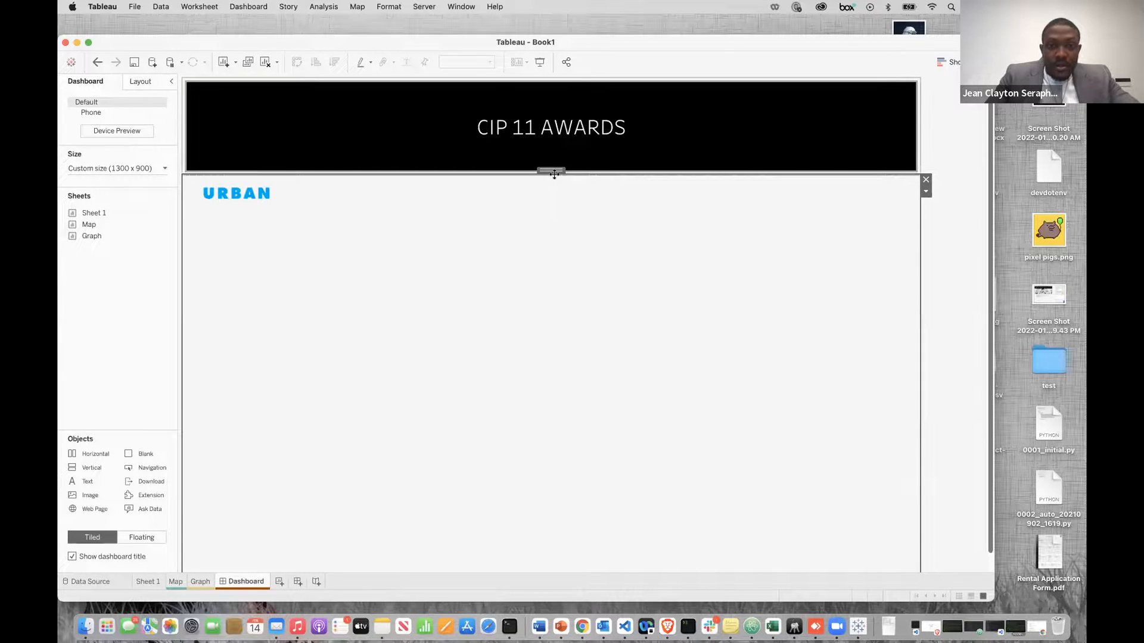
# Step: Float the logo image over the left end of the title banner and enlarge it to fill the banner's height
pyautogui.moveTo(554, 174); pyautogui.dragTo(234, 99)
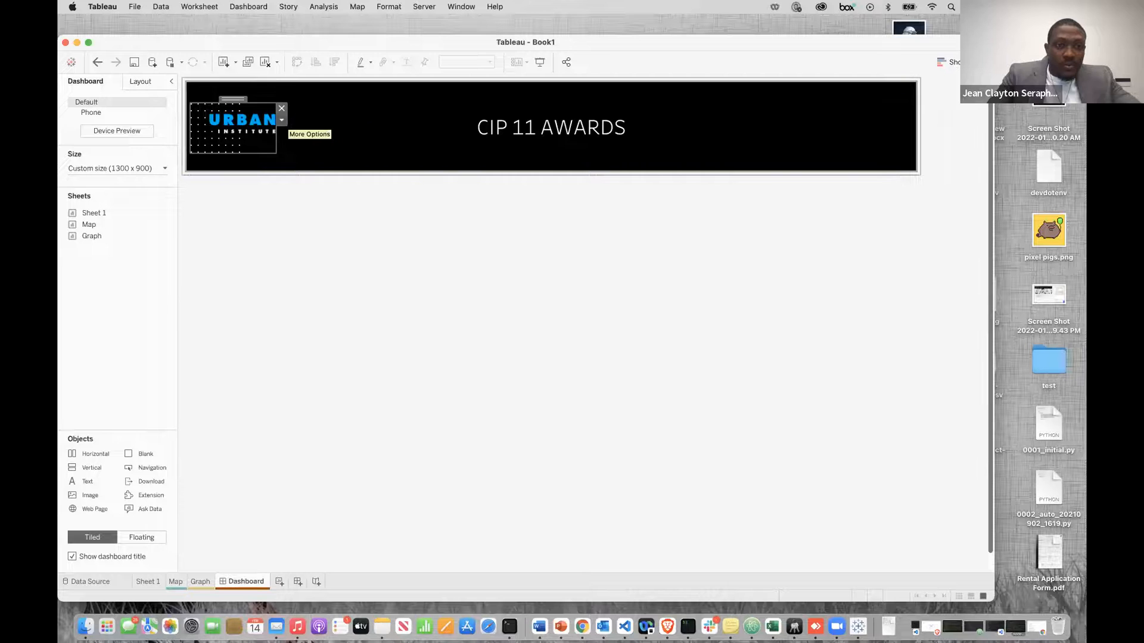
pyautogui.moveTo(276, 134); pyautogui.dragTo(353, 133)
pyautogui.moveTo(261, 99); pyautogui.dragTo(265, 84)
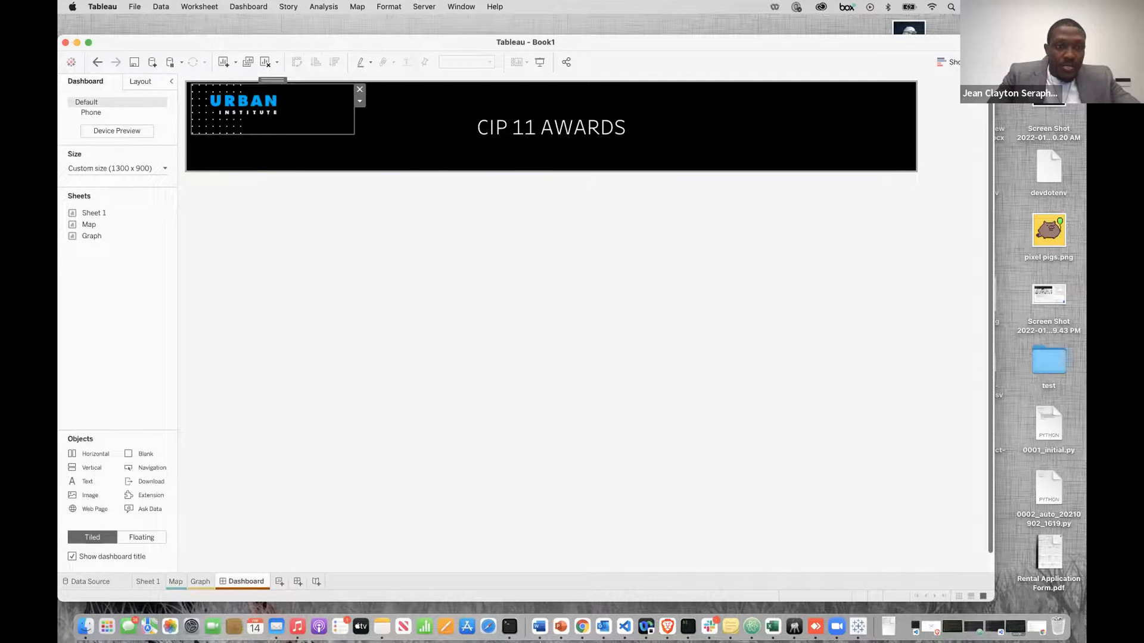
pyautogui.moveTo(269, 134); pyautogui.dragTo(272, 171)
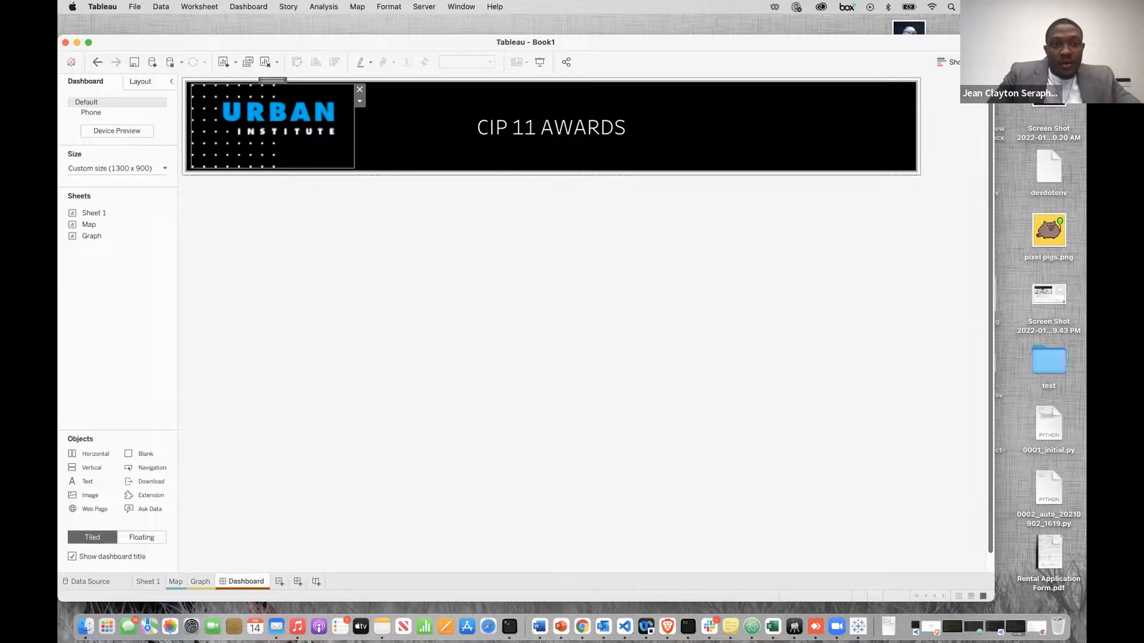
# Step: Place the Map sheet below the title banner and the Graph sheet in a horizontal container beneath the map
pyautogui.click(393, 230)
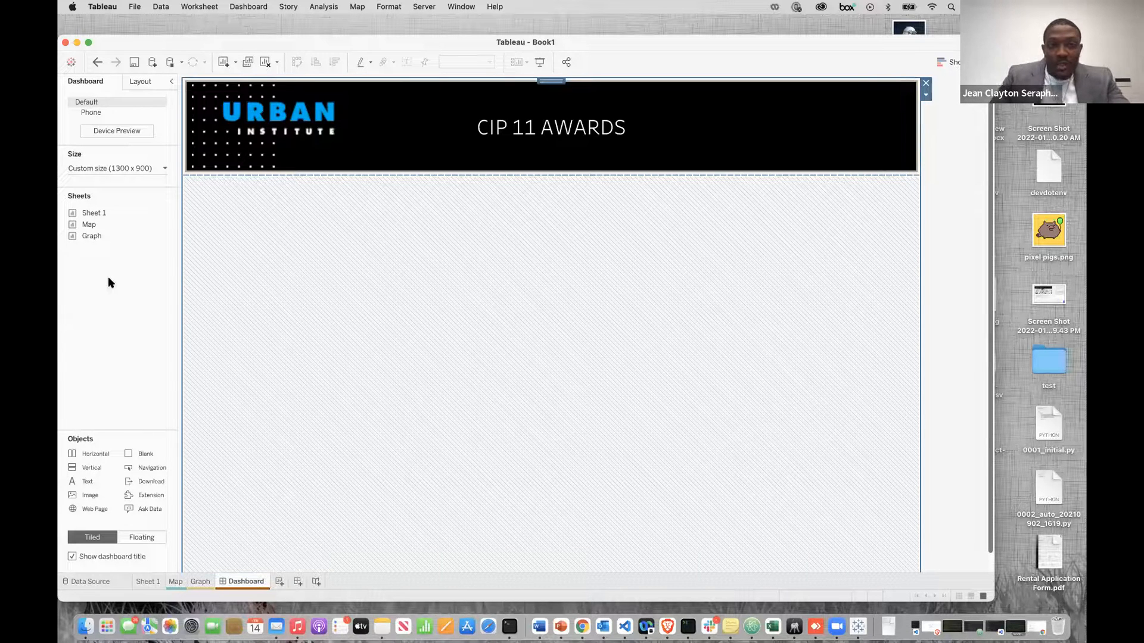
pyautogui.click(93, 322)
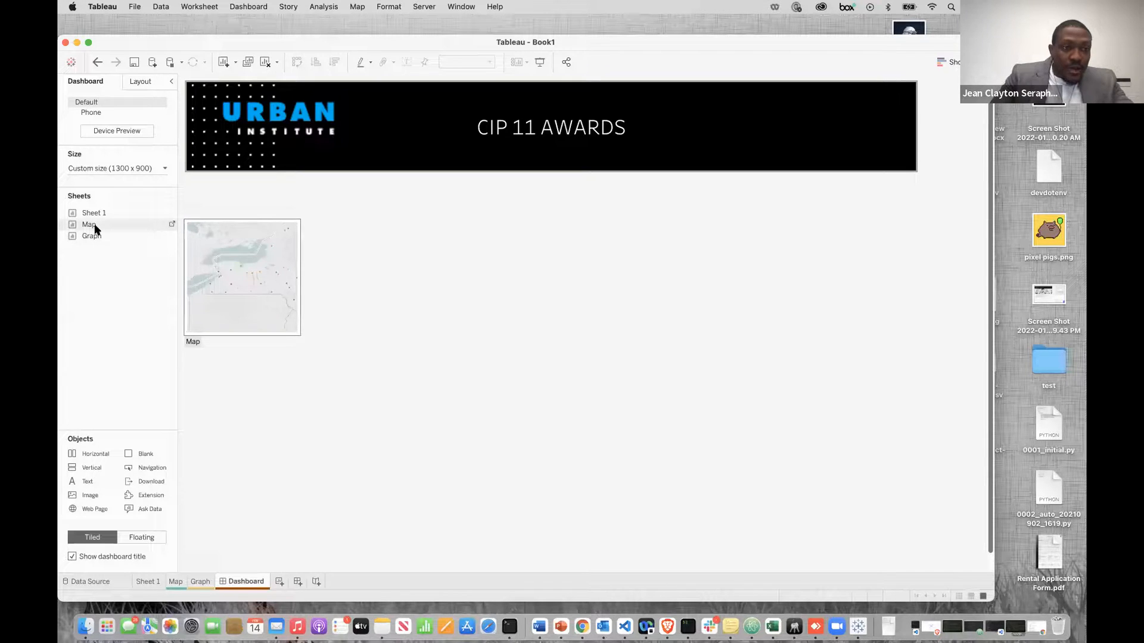
pyautogui.moveTo(89, 225); pyautogui.dragTo(286, 279)
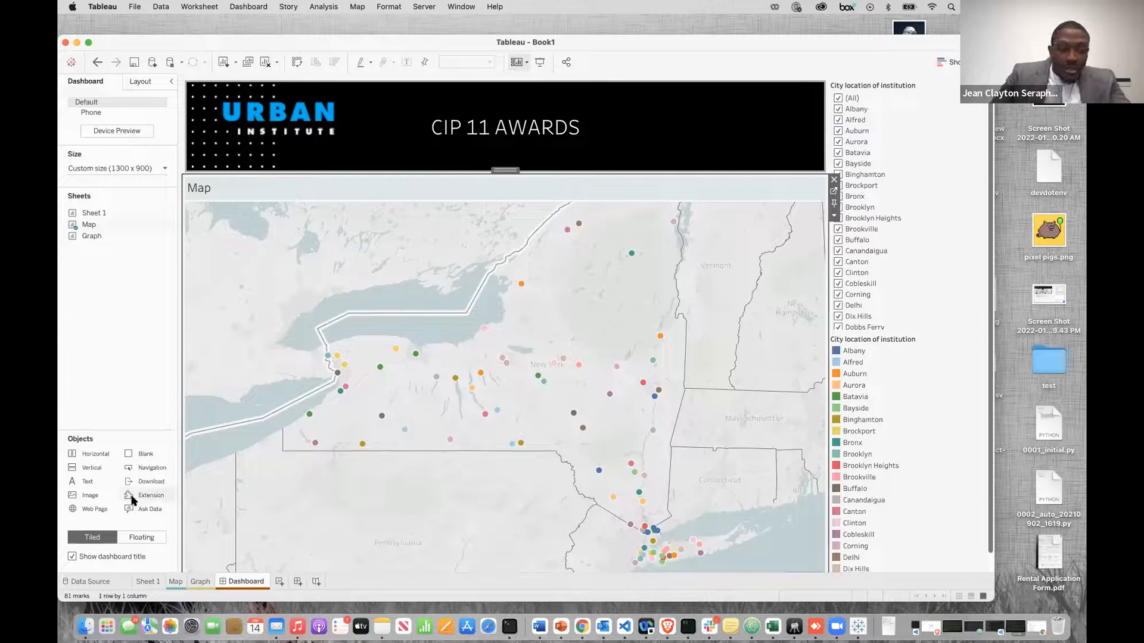
pyautogui.doubleClick(87, 455)
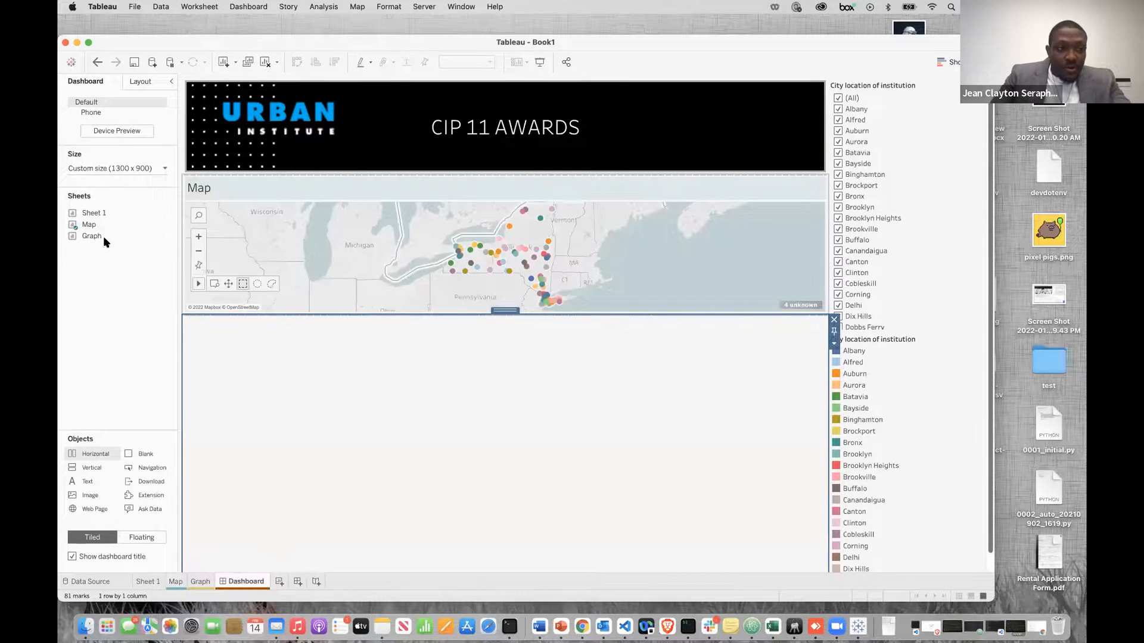
pyautogui.moveTo(93, 237); pyautogui.dragTo(273, 383)
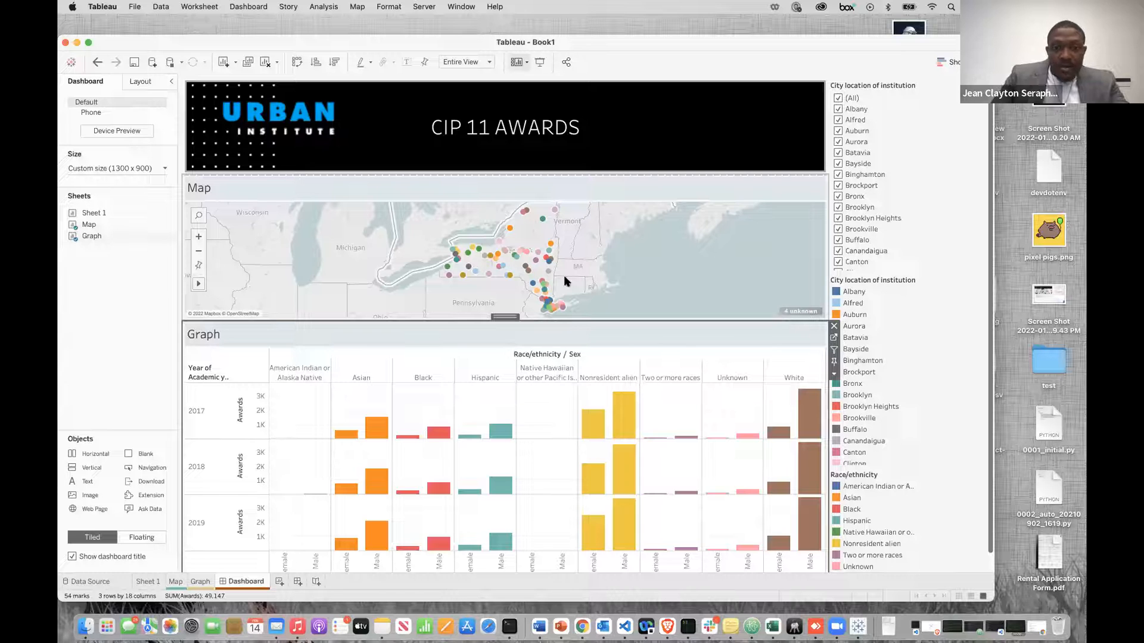
# Step: Enable Use as Filter on both the Map and Graph sheets of the dashboard
pyautogui.moveTo(295, 491)
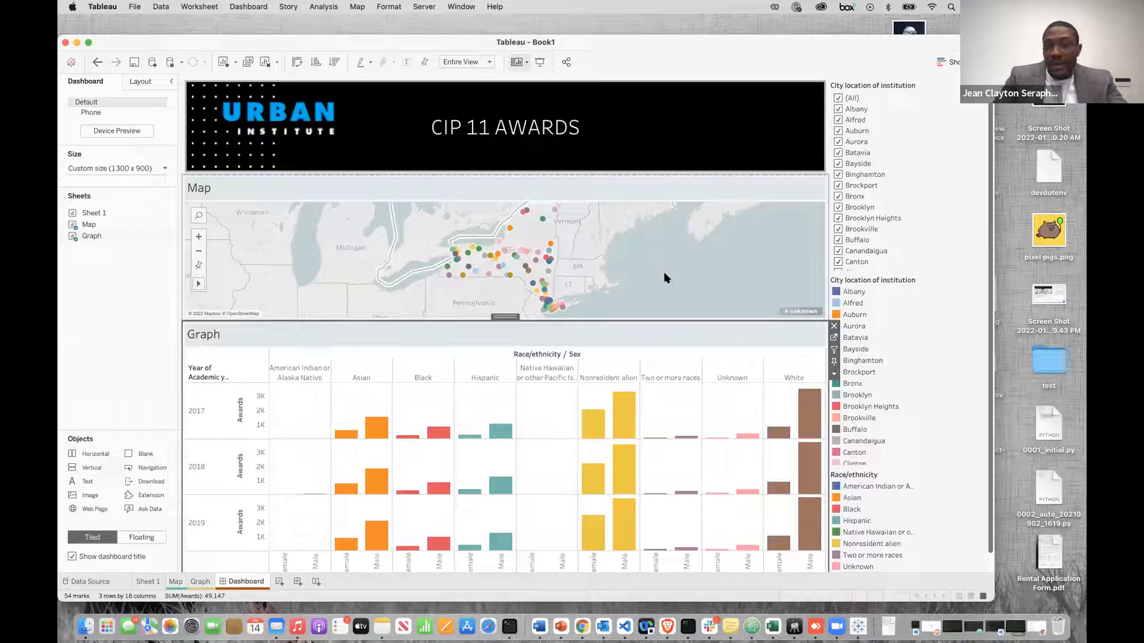
pyautogui.click(748, 244)
pyautogui.click(834, 204)
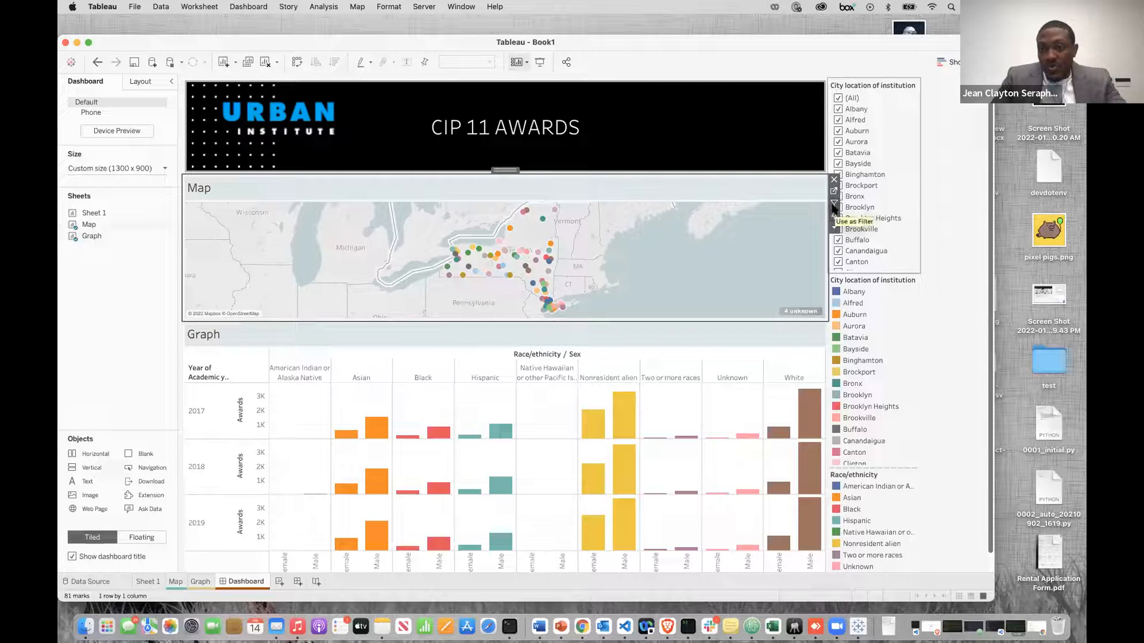
pyautogui.click(745, 420)
pyautogui.click(834, 350)
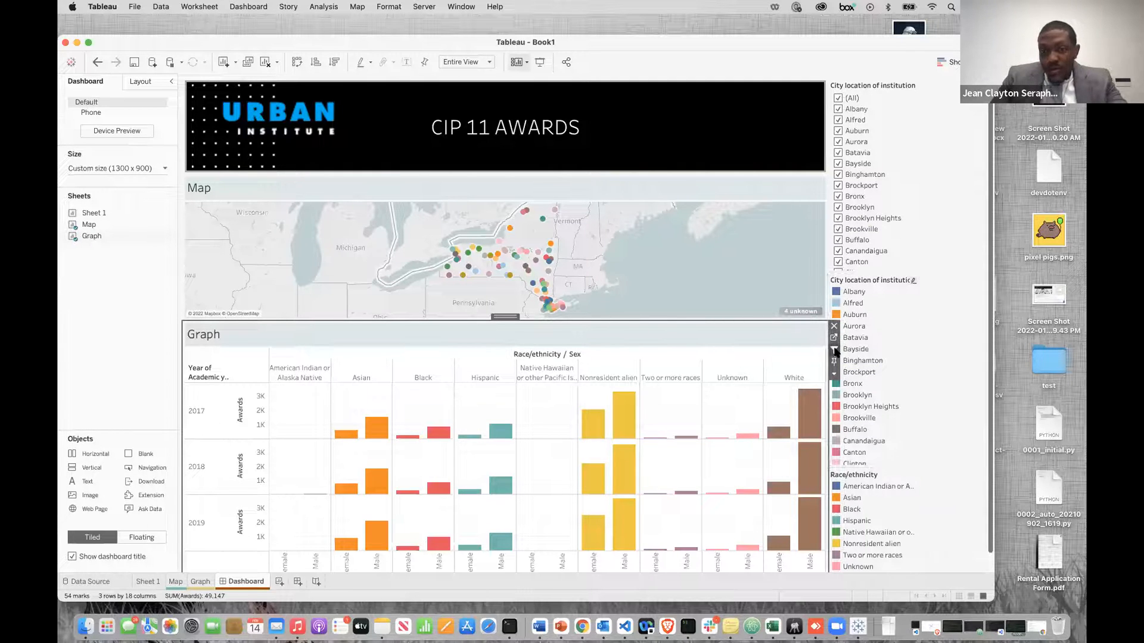
# Step: Test the map filter by selecting individual city marks, including Oswego, Corning and Jamestown, and examine the graph for each
pyautogui.click(499, 245)
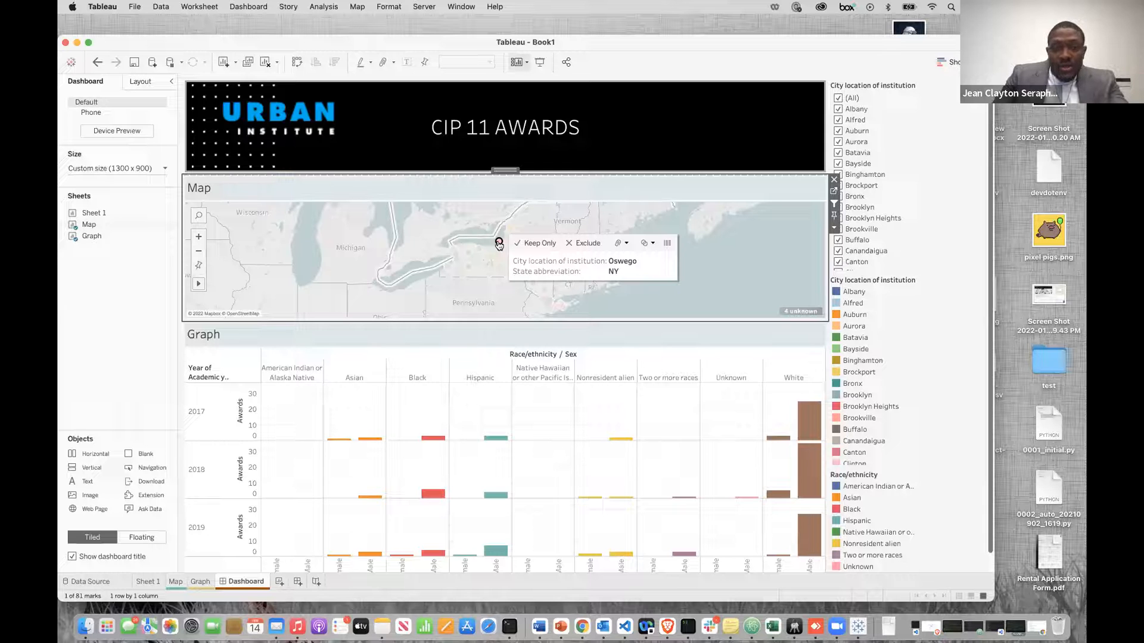
pyautogui.click(488, 276)
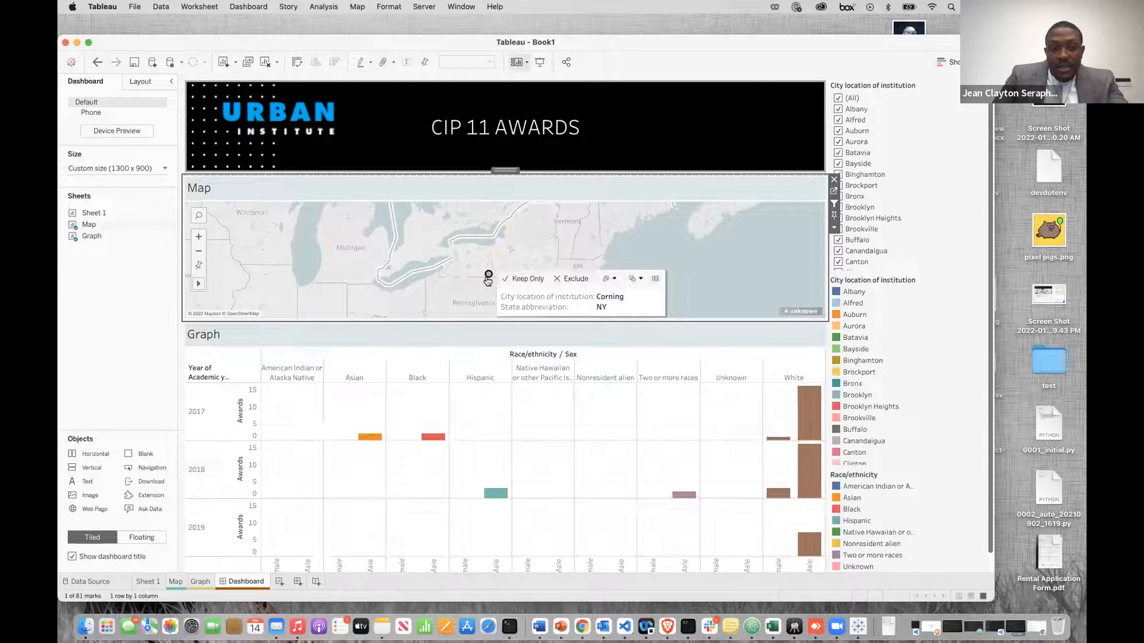
pyautogui.click(462, 275)
pyautogui.click(449, 275)
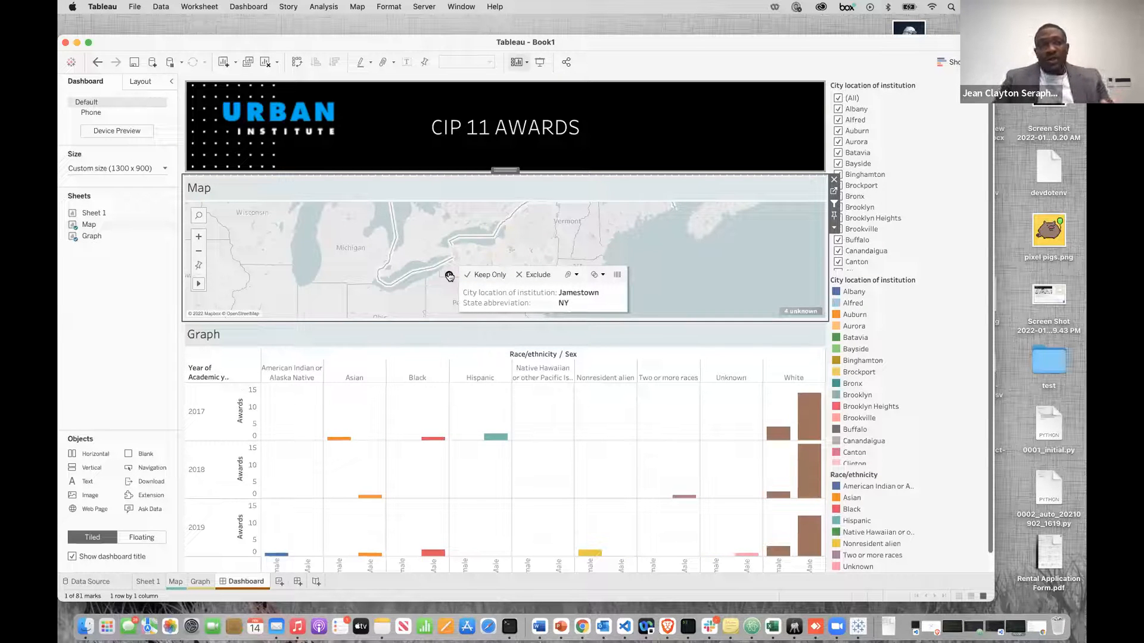